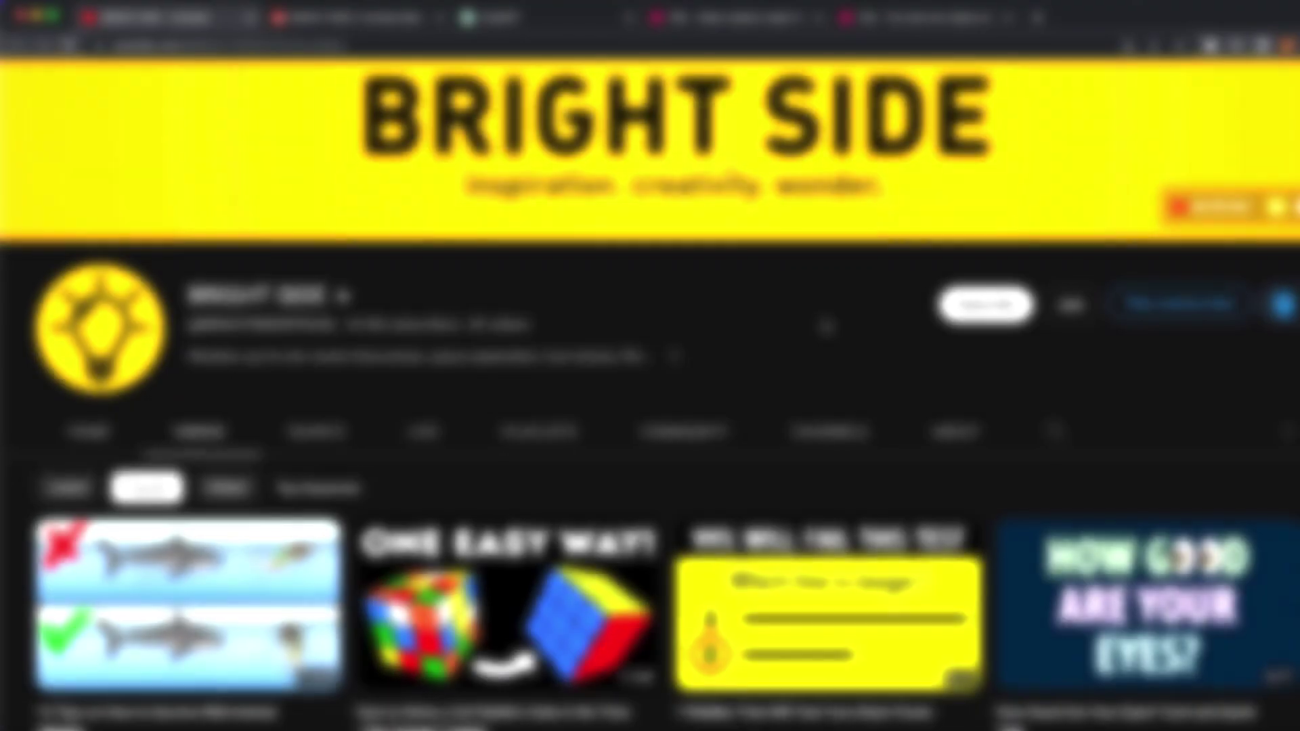
Step: Look through the most popular videos on the BRIGHT SIDE YouTube channel, noting their titles and view counts
scroll(826, 329, down, 3)
scroll(827, 323, down, 3)
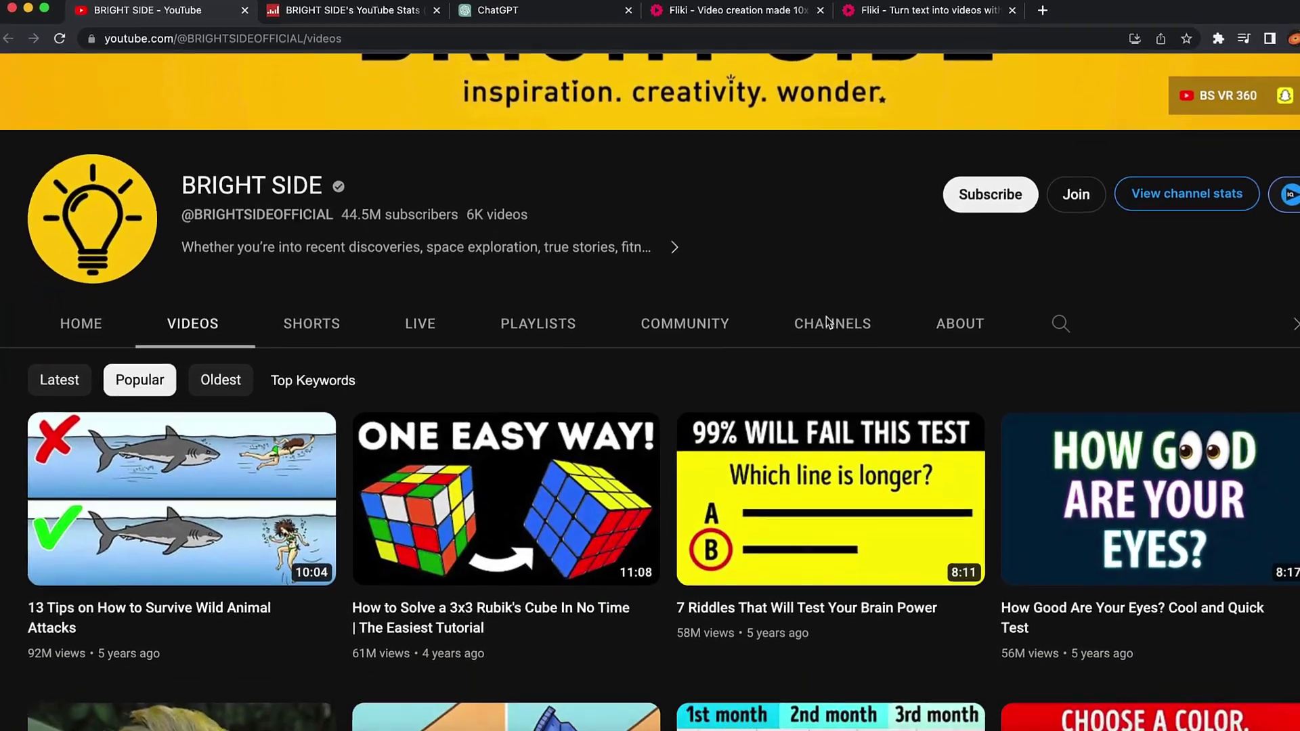
scroll(832, 317, down, 2)
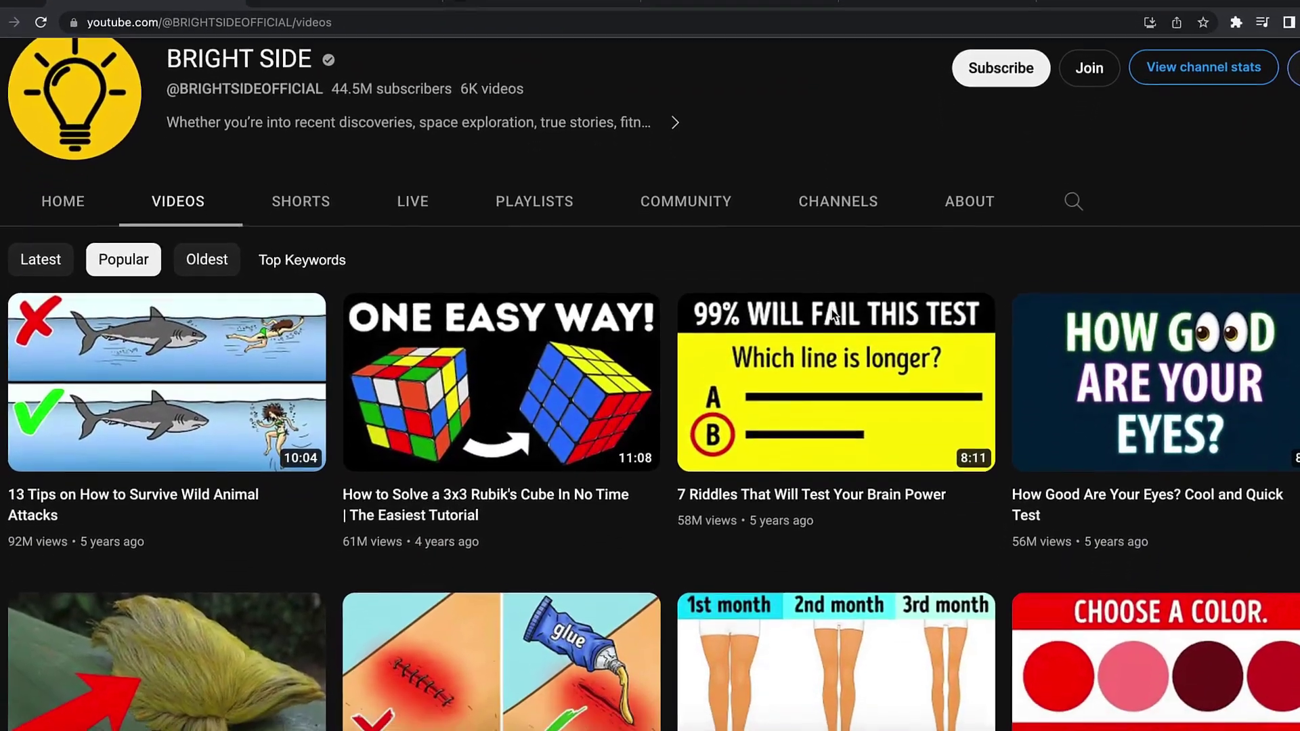
scroll(838, 306, down, 3)
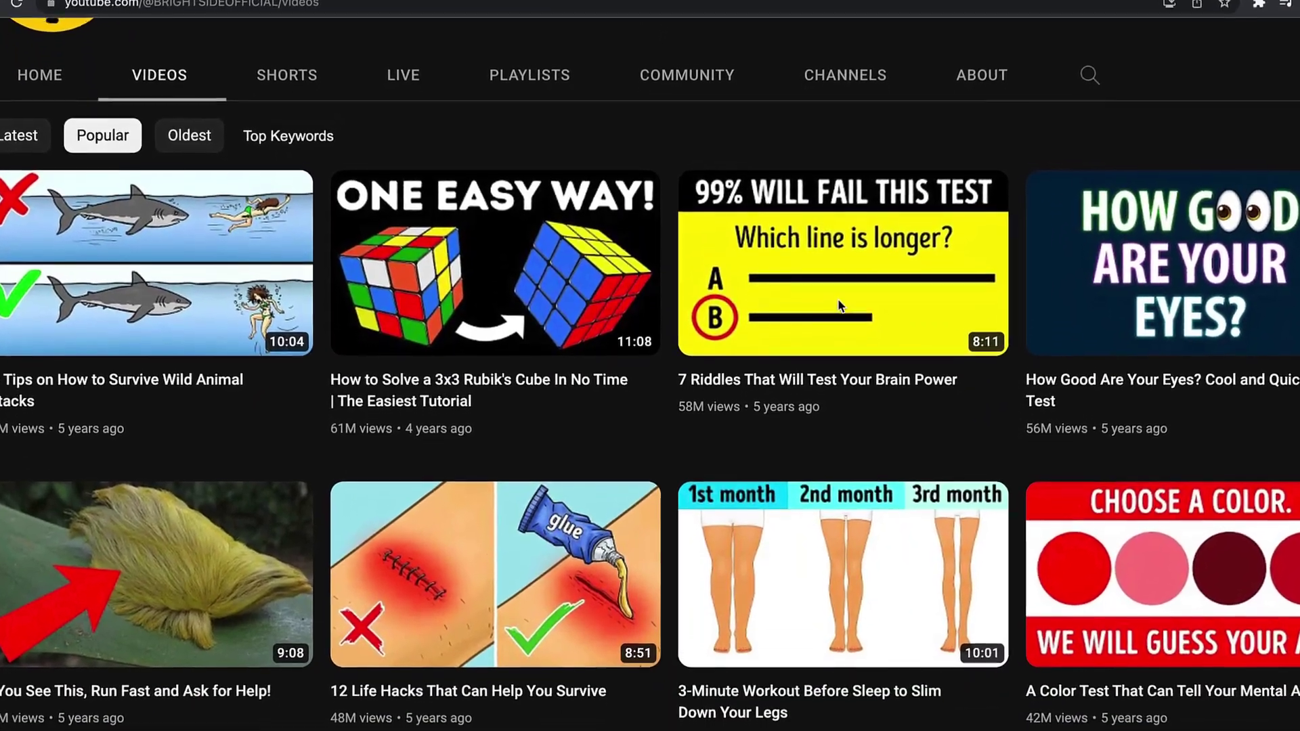
scroll(844, 298, down, 1)
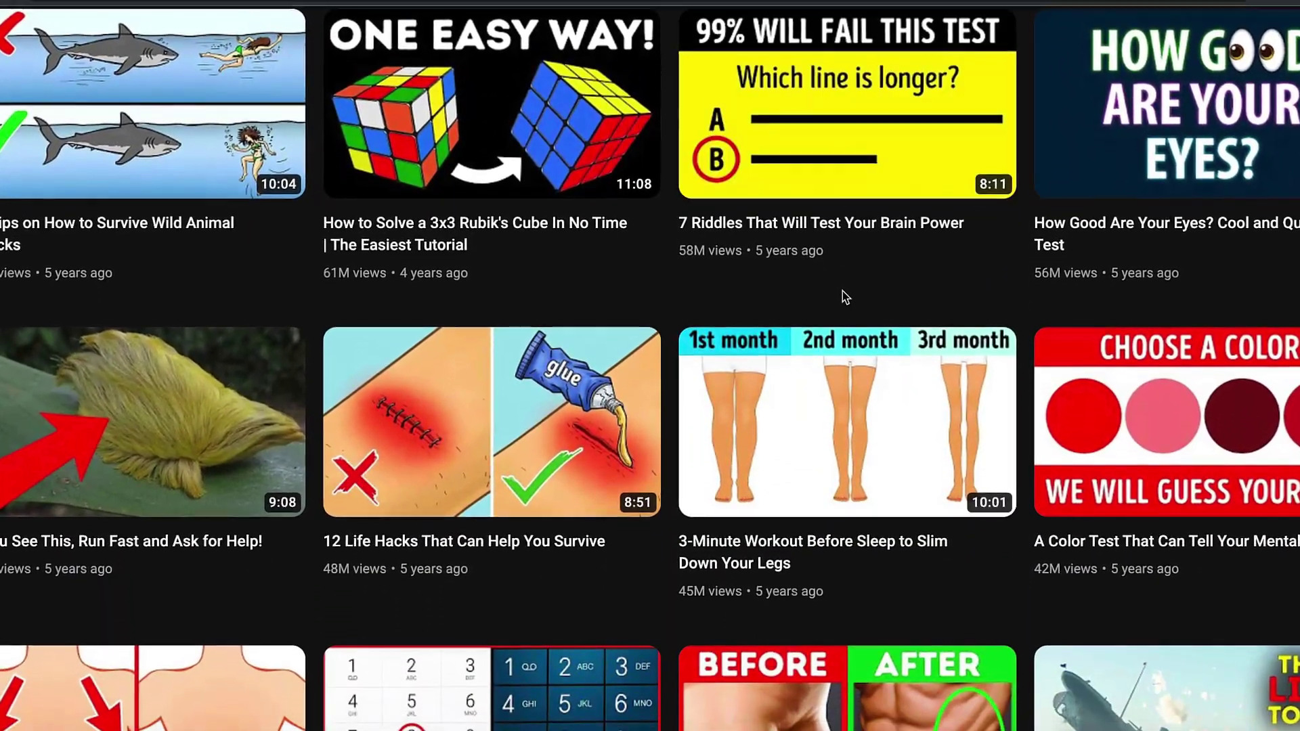
scroll(844, 296, down, 2)
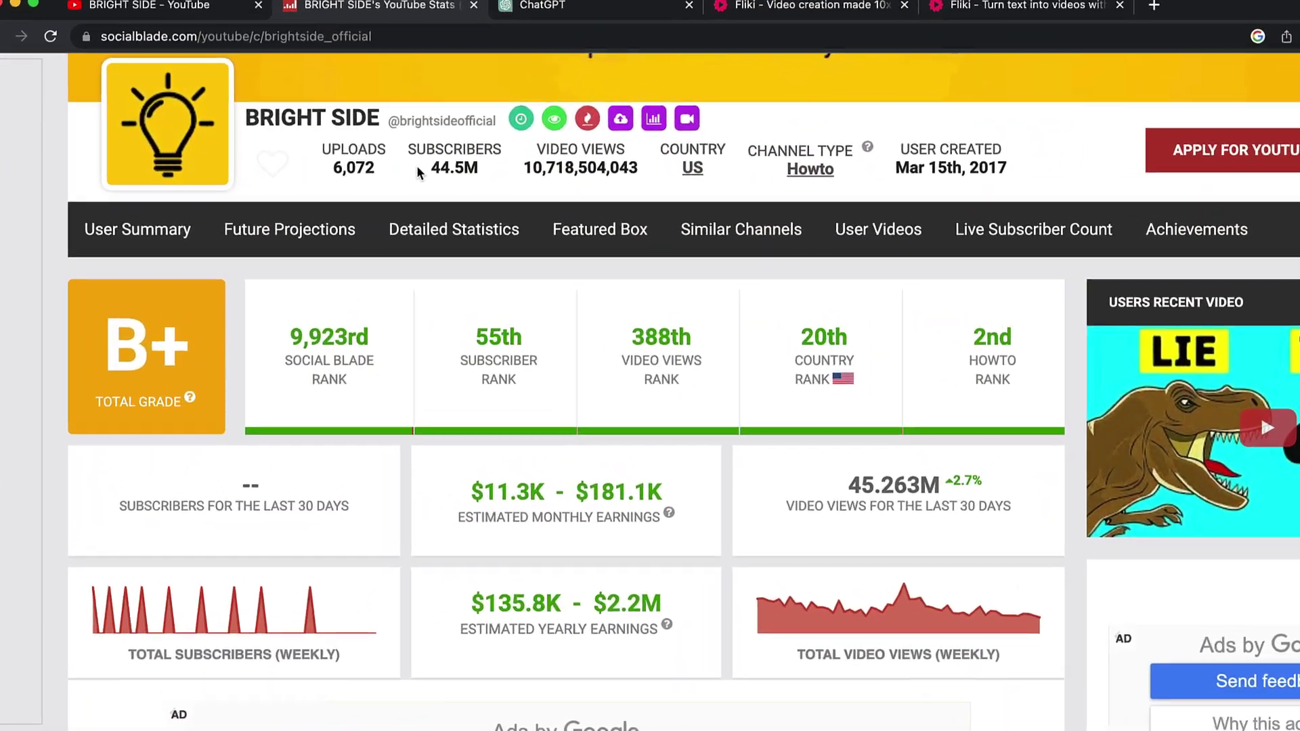
Step: Check BRIGHT SIDE's subscriber count, video views for the last 30 days and estimated monthly earnings on Social Blade
drag(427, 169, 477, 170)
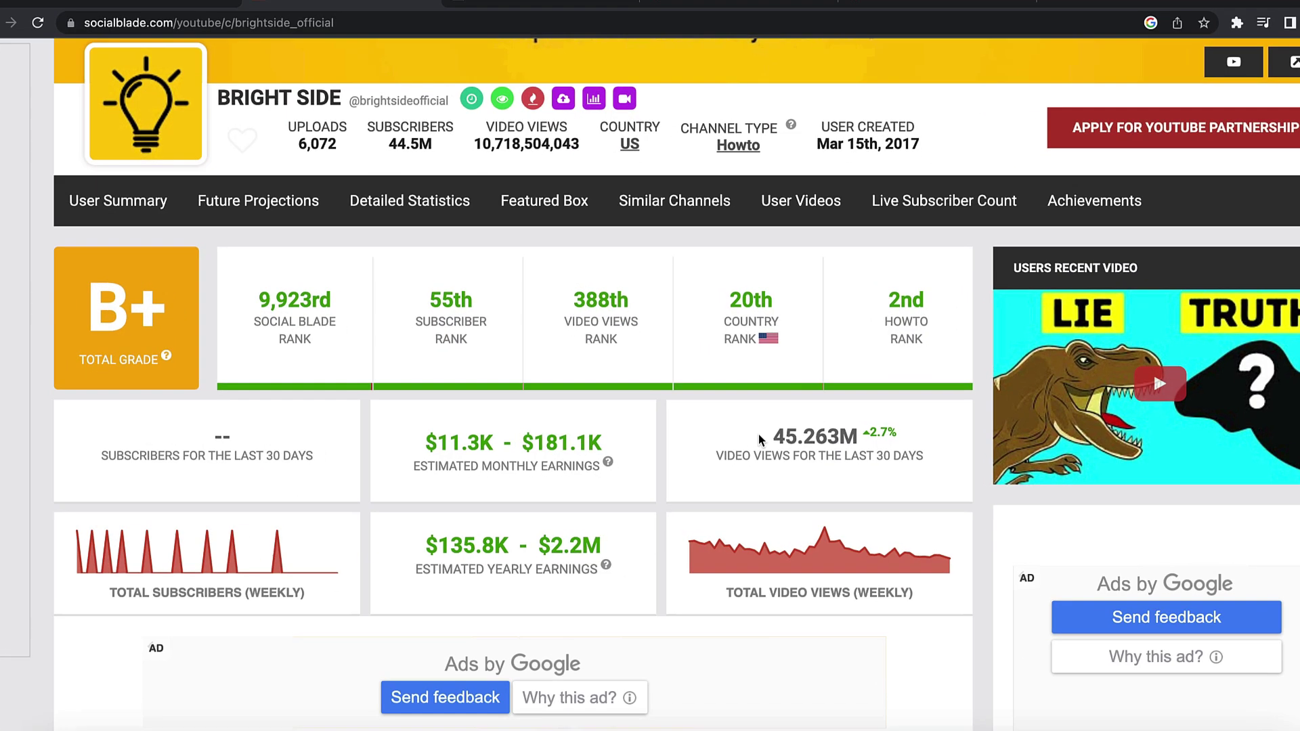
drag(808, 427, 898, 420)
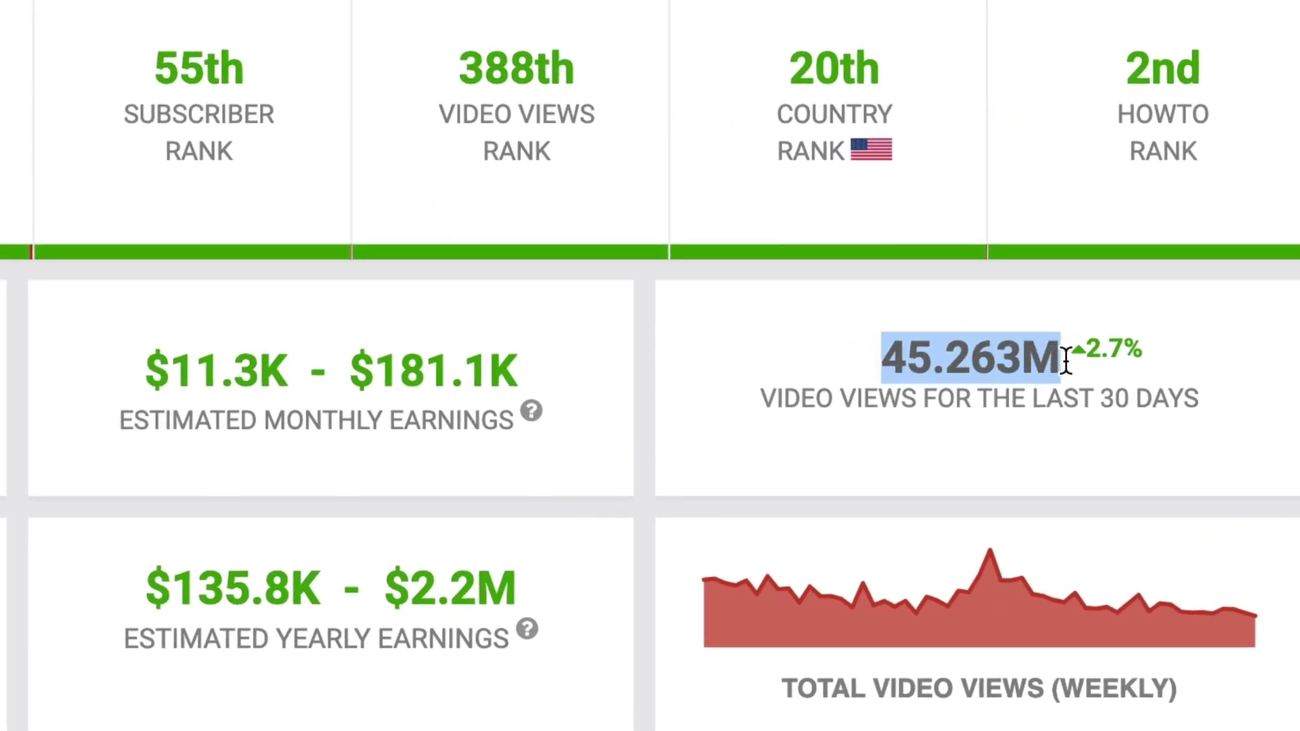
click(147, 351)
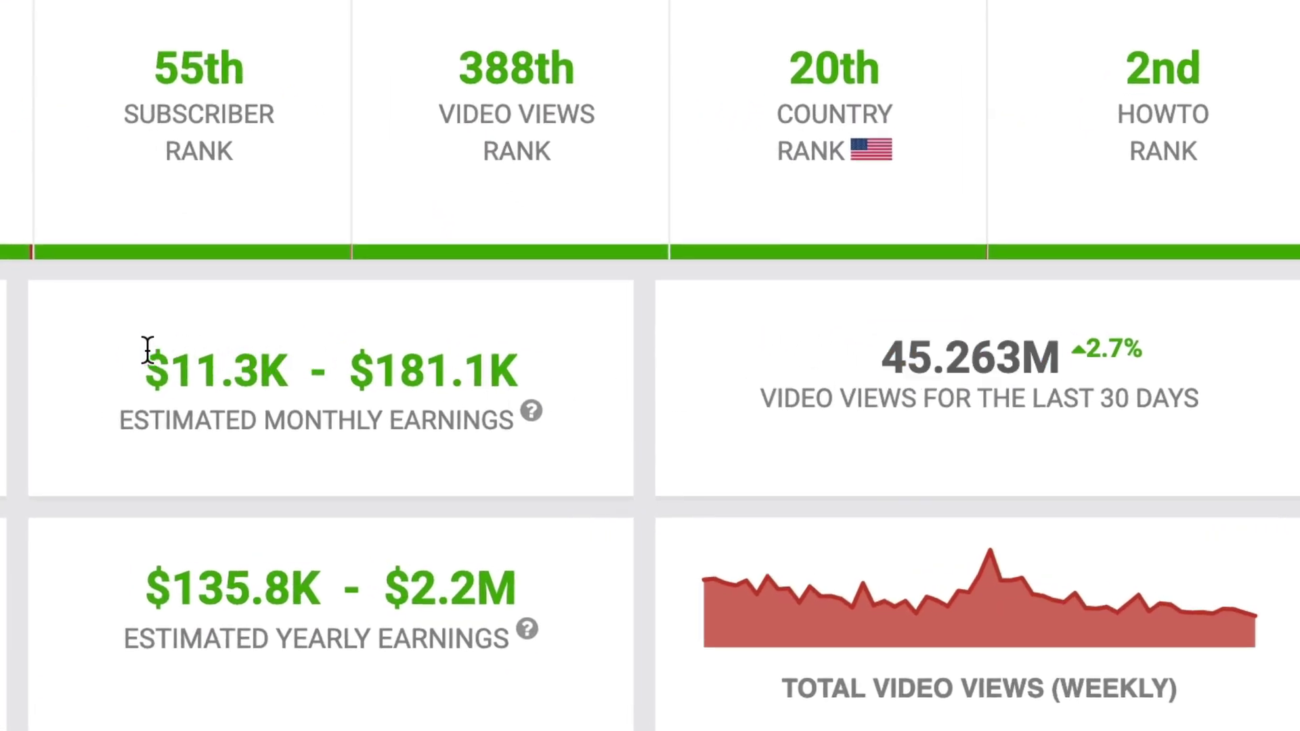
drag(145, 365, 517, 364)
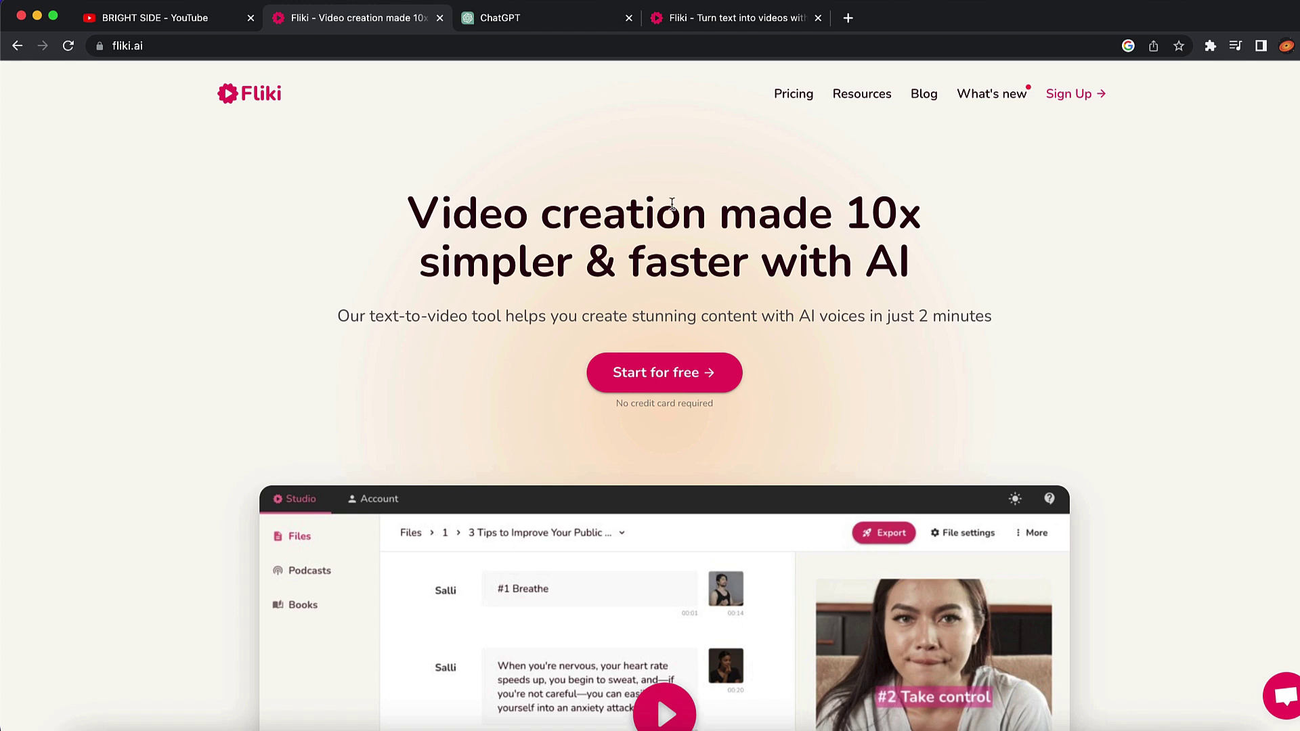
Step: Review the Fliki homepage for its text-to-video features, AI voices, stock media library and sample videos
scroll(671, 203, down, 3)
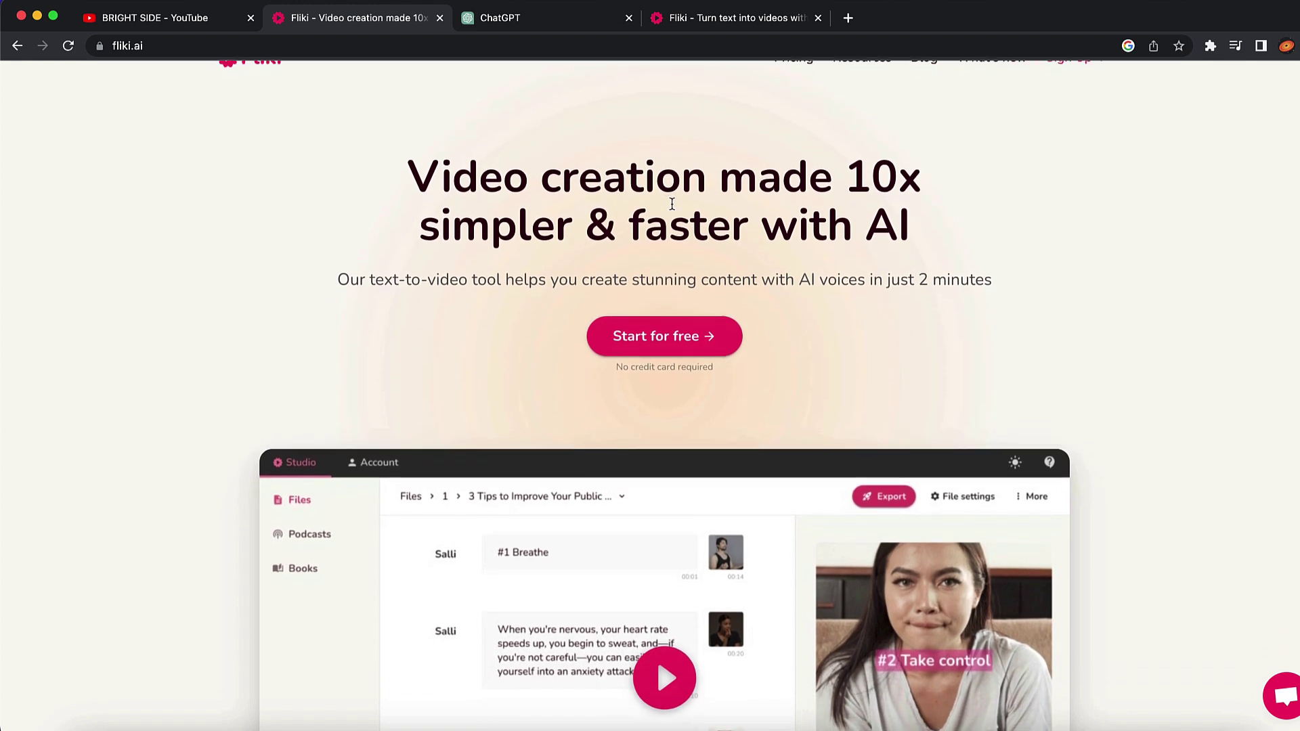
scroll(672, 203, down, 5)
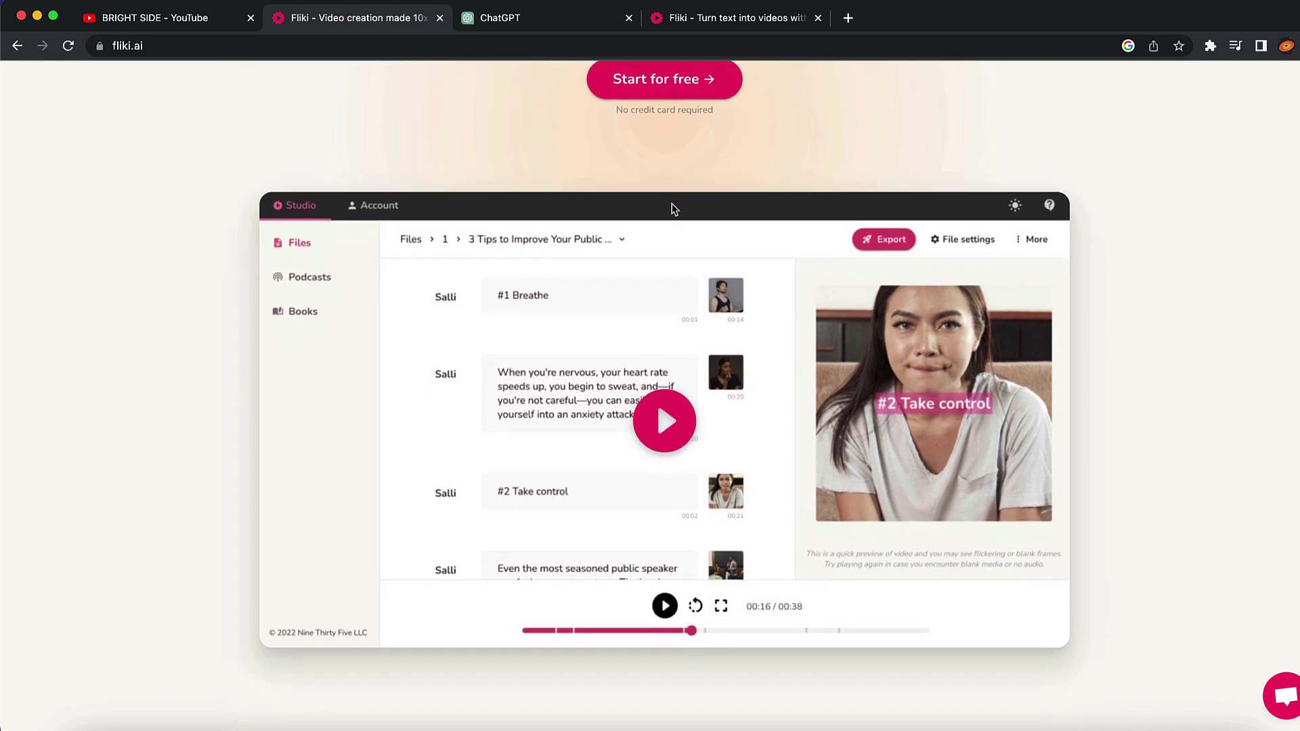
scroll(672, 209, down, 8)
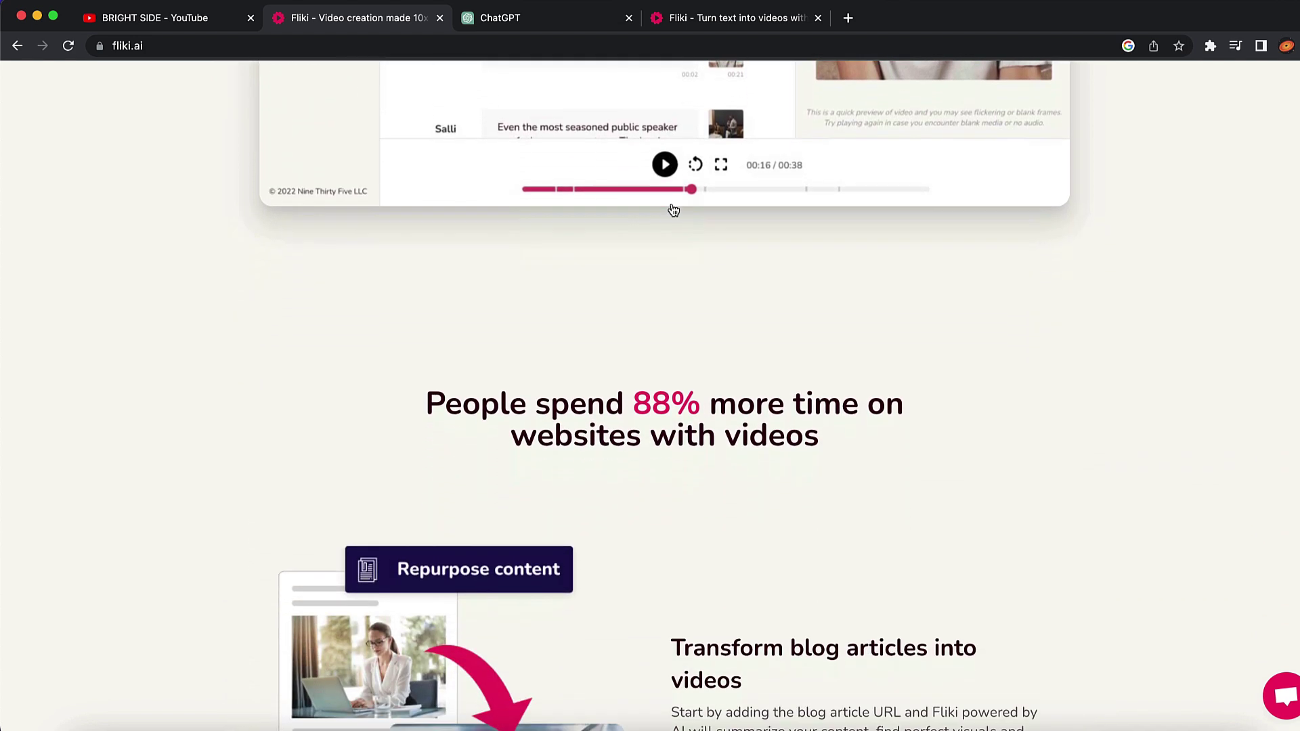
scroll(672, 209, down, 3)
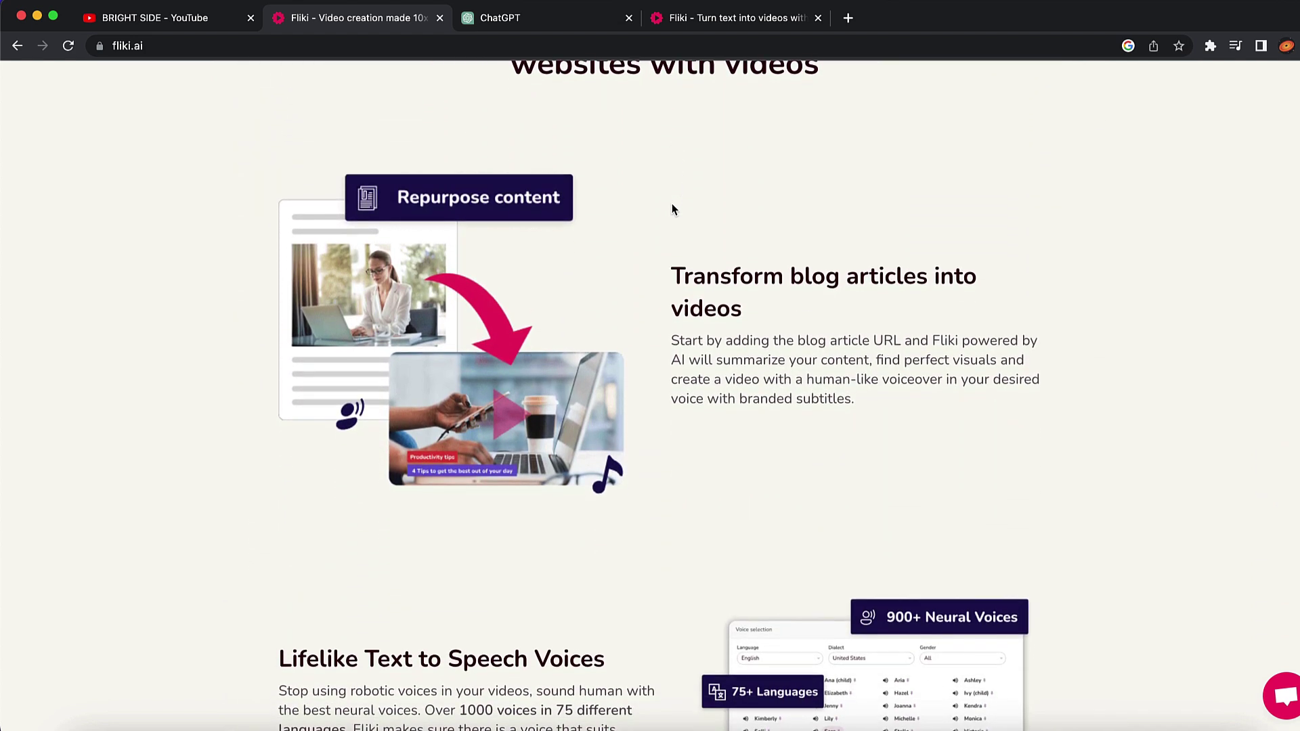
scroll(674, 206, down, 3)
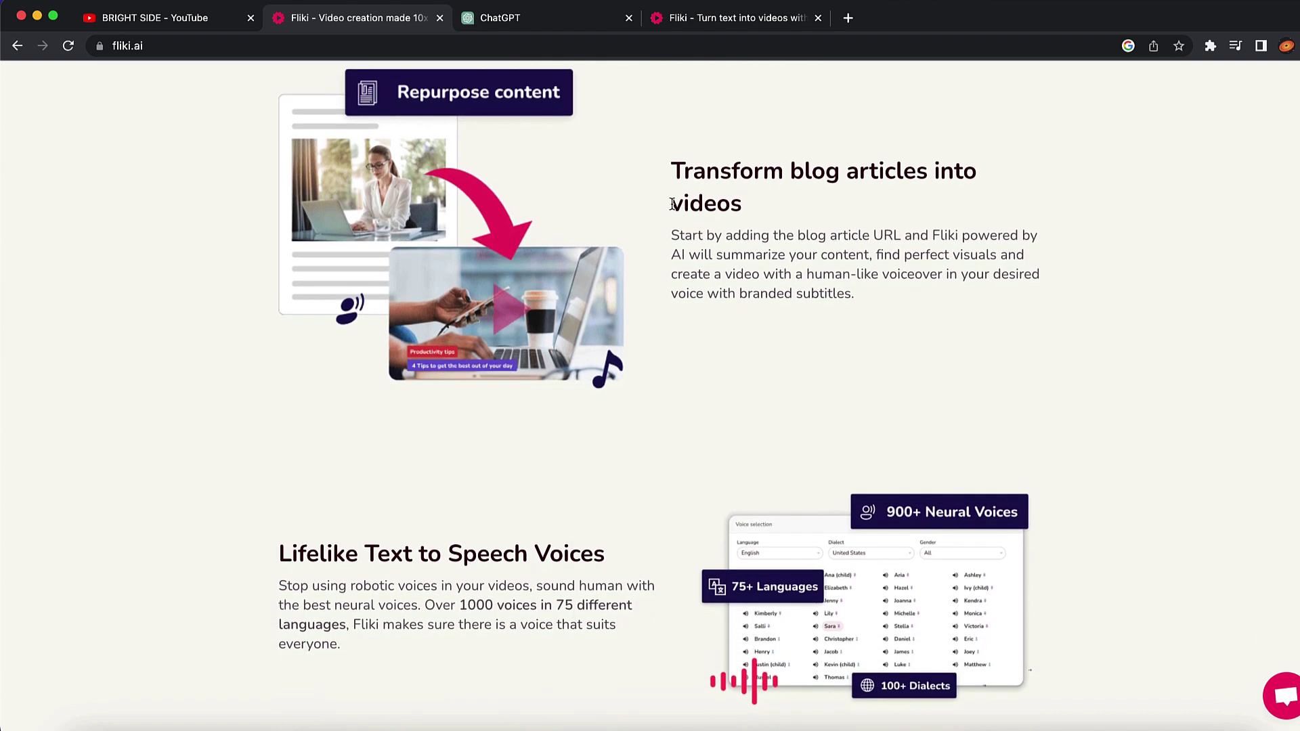
scroll(672, 203, down, 3)
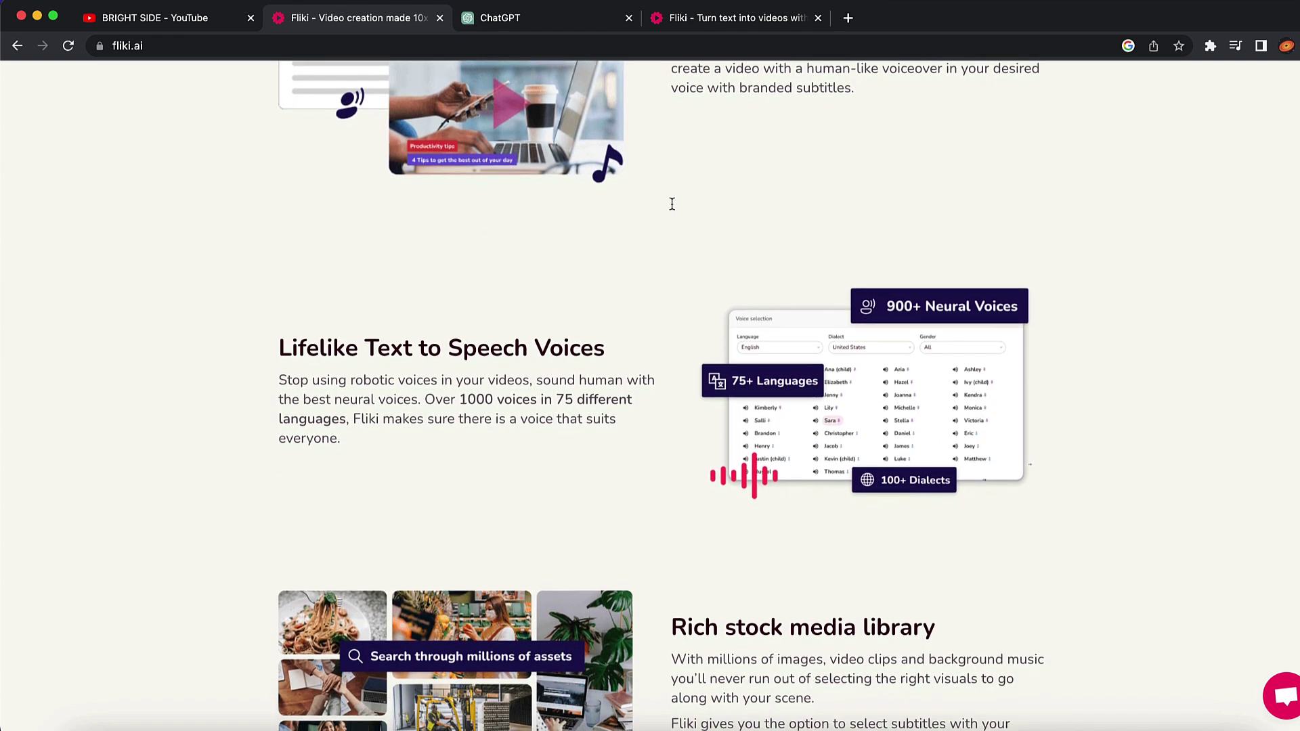
scroll(673, 208, down, 5)
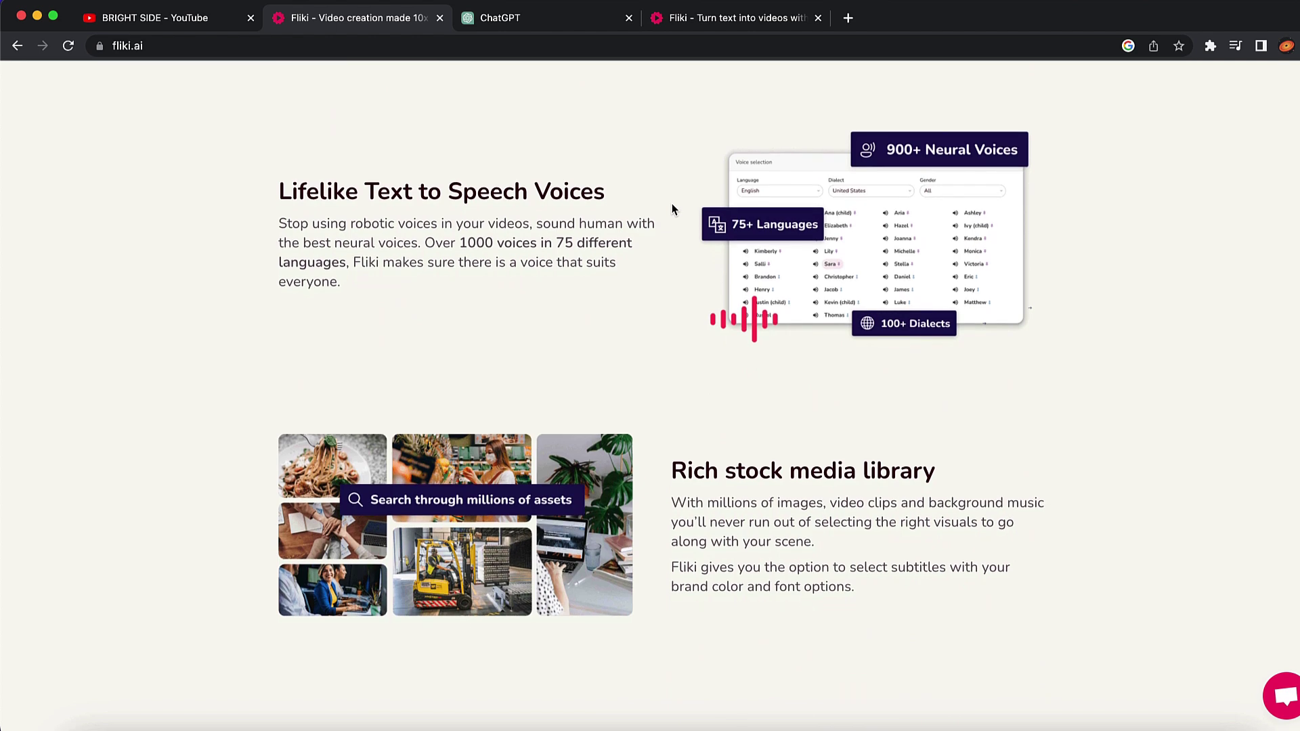
scroll(673, 209, down, 4)
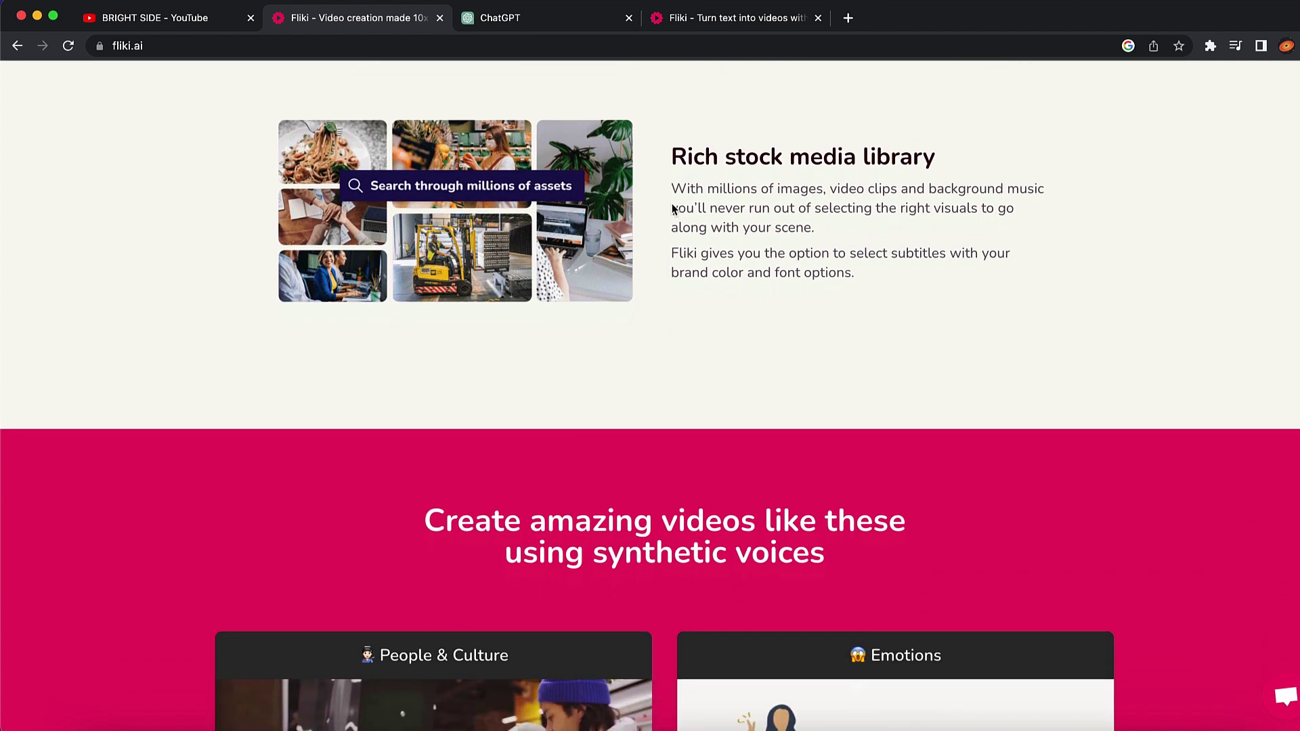
scroll(672, 209, down, 5)
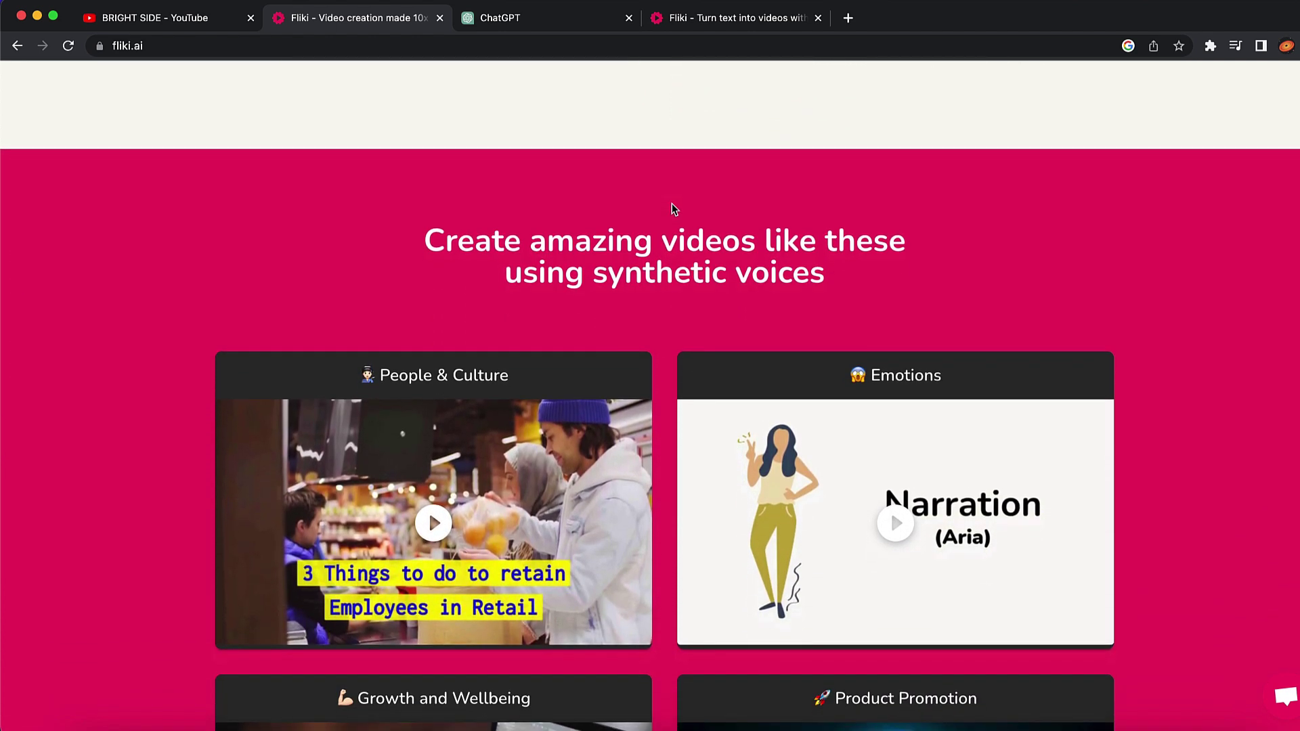
scroll(674, 208, down, 1)
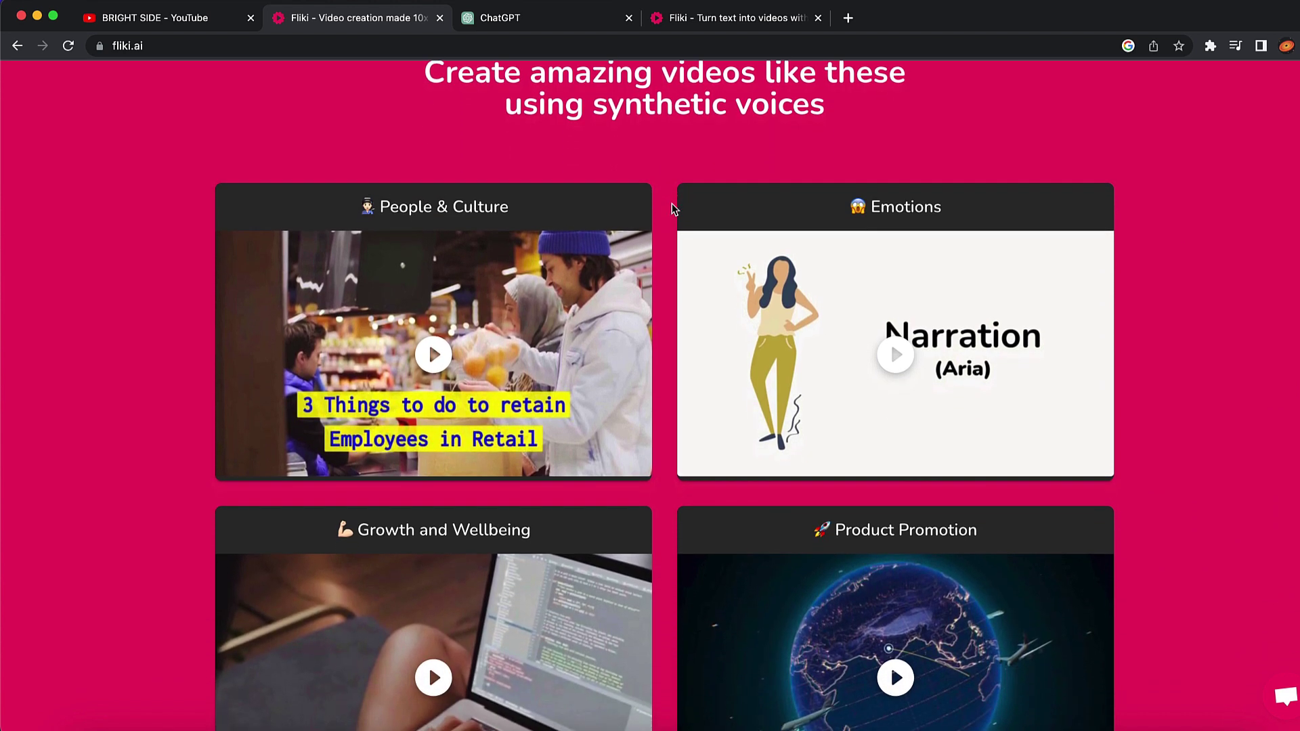
scroll(880, 209, down, 3)
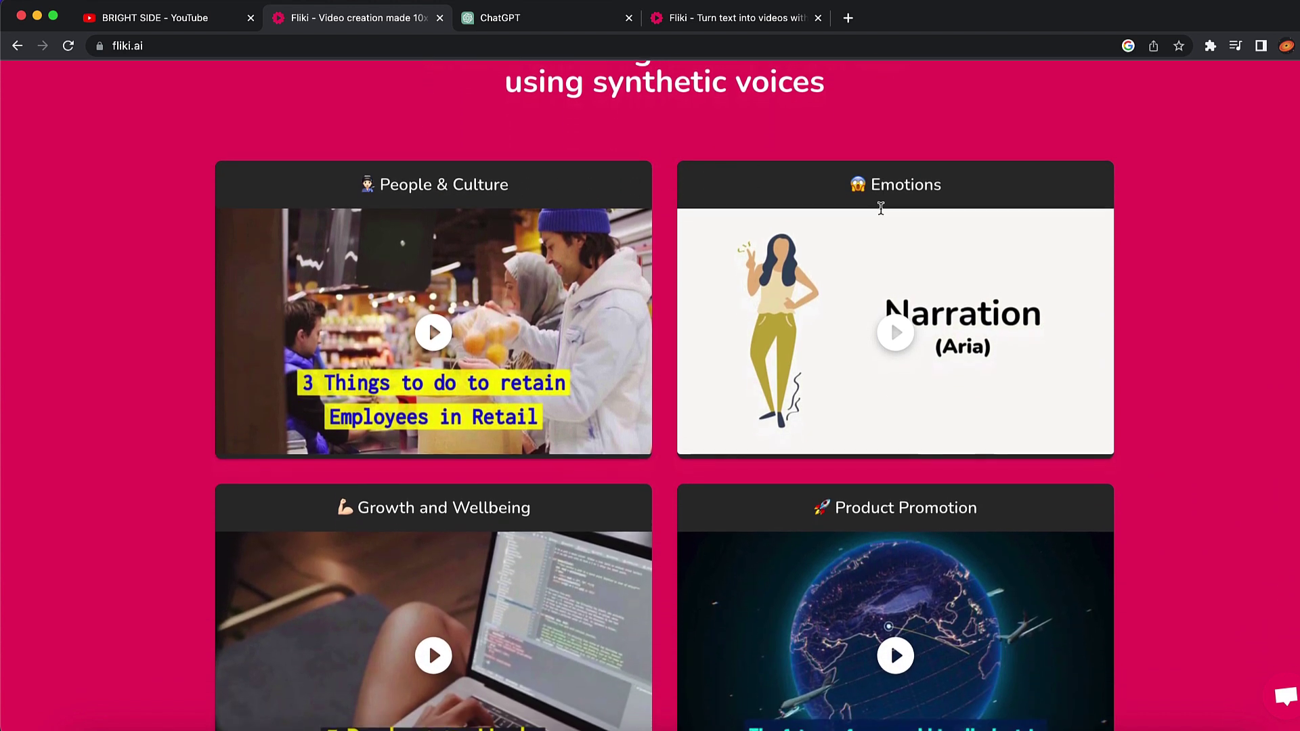
scroll(880, 209, down, 3)
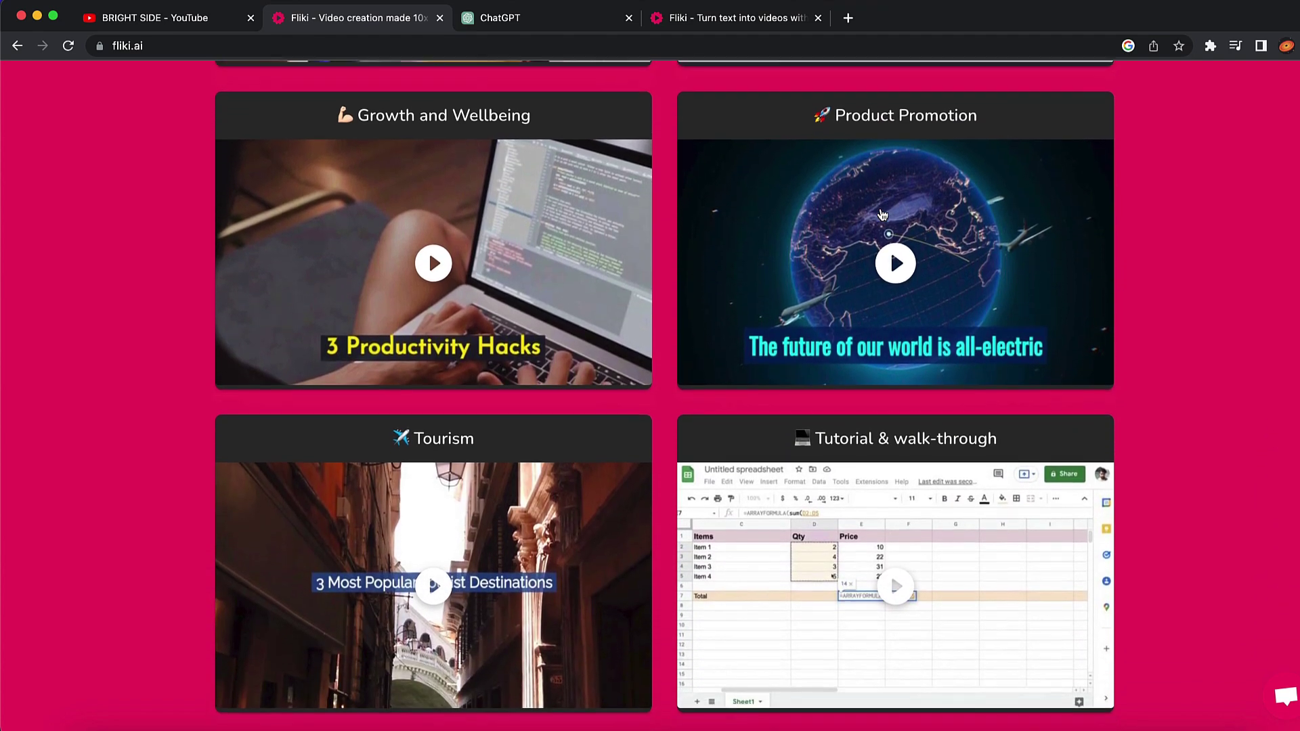
scroll(882, 214, up, 5)
scroll(882, 215, up, 15)
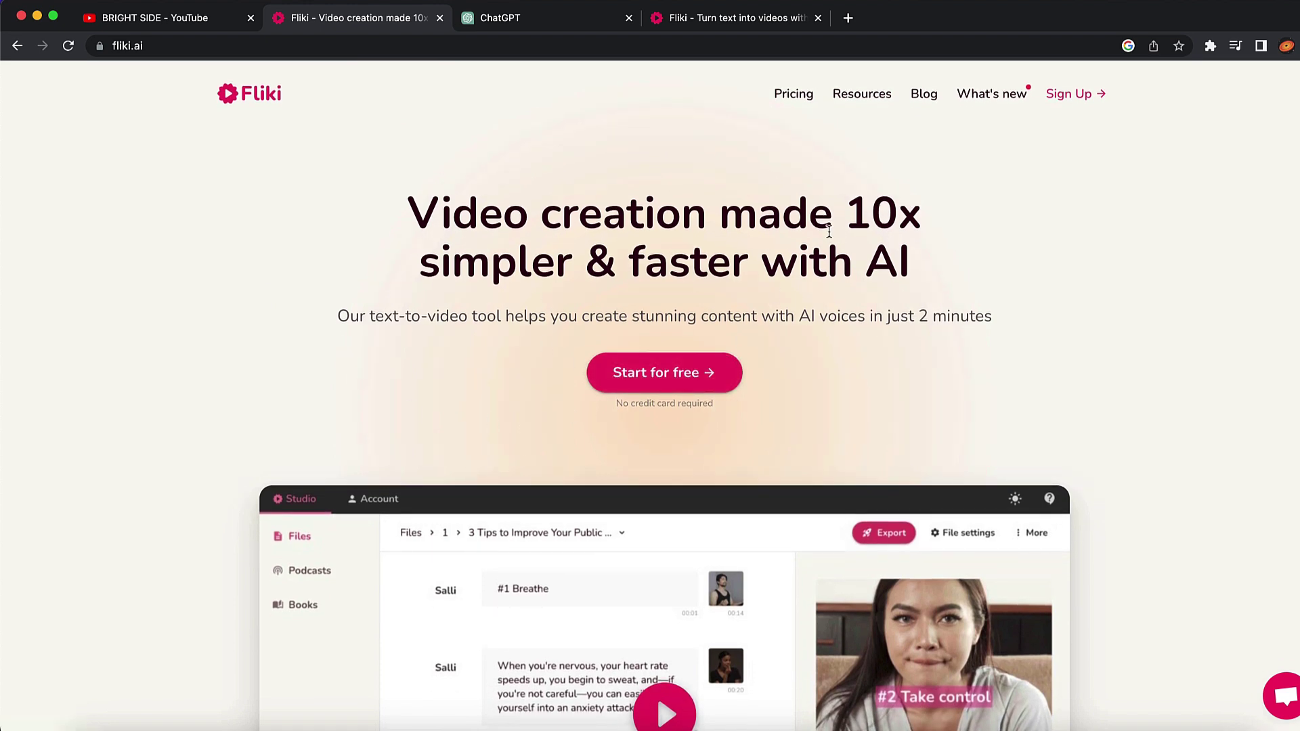
Step: View the ChatGPT start page and switch to the BRIGHT SIDE channel on YouTube, sorting its videos by Popular
click(560, 24)
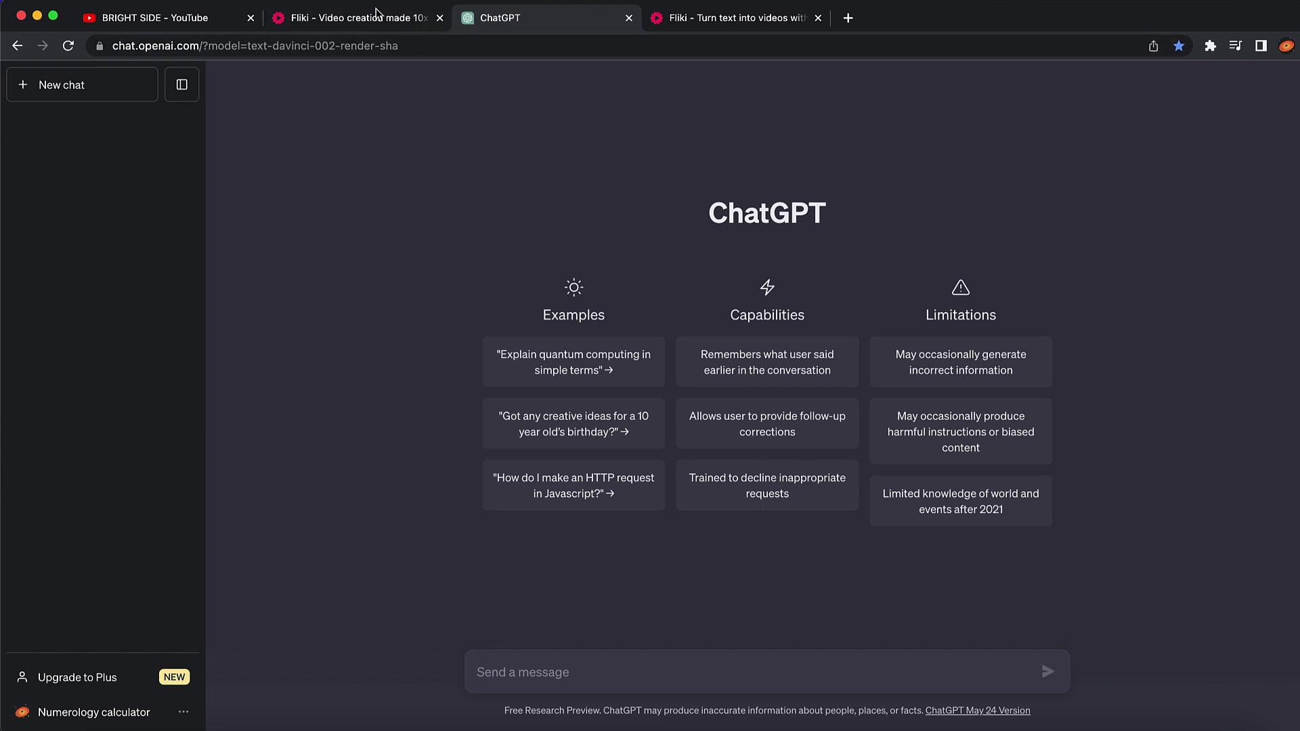
click(206, 17)
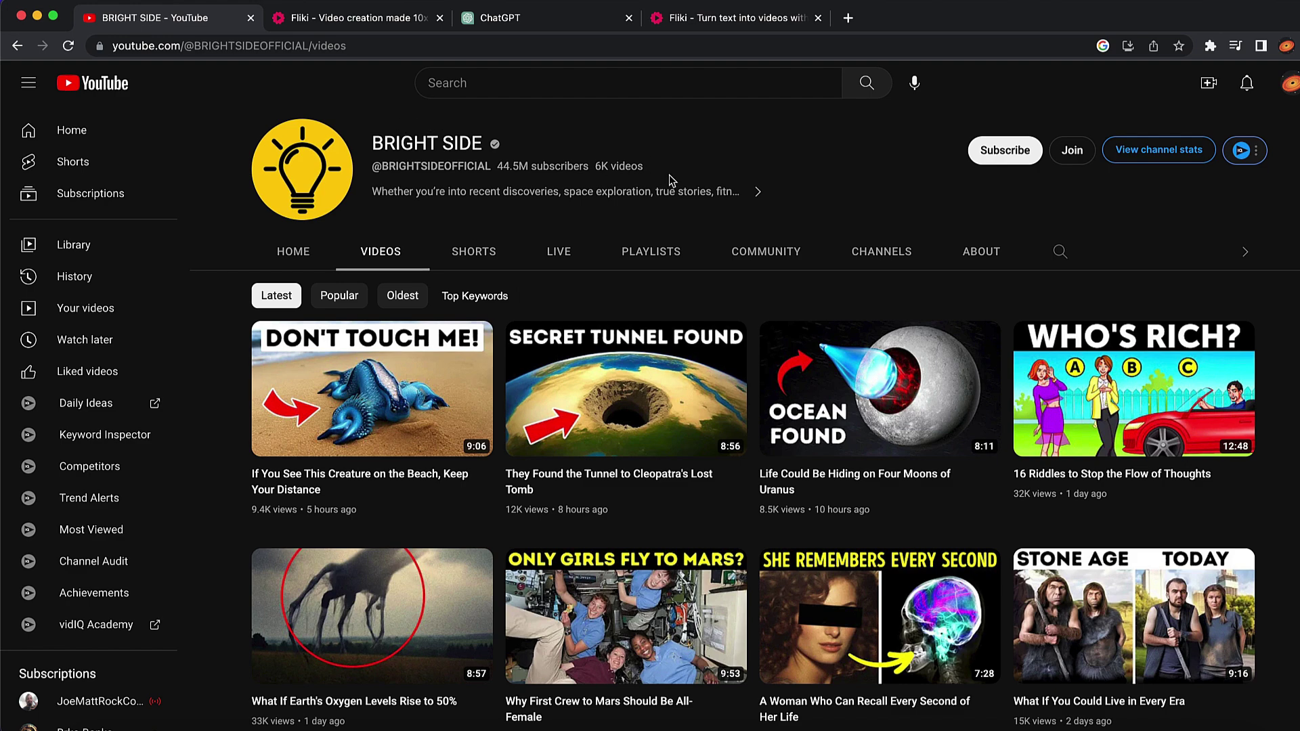
scroll(671, 180, down, 1)
click(336, 229)
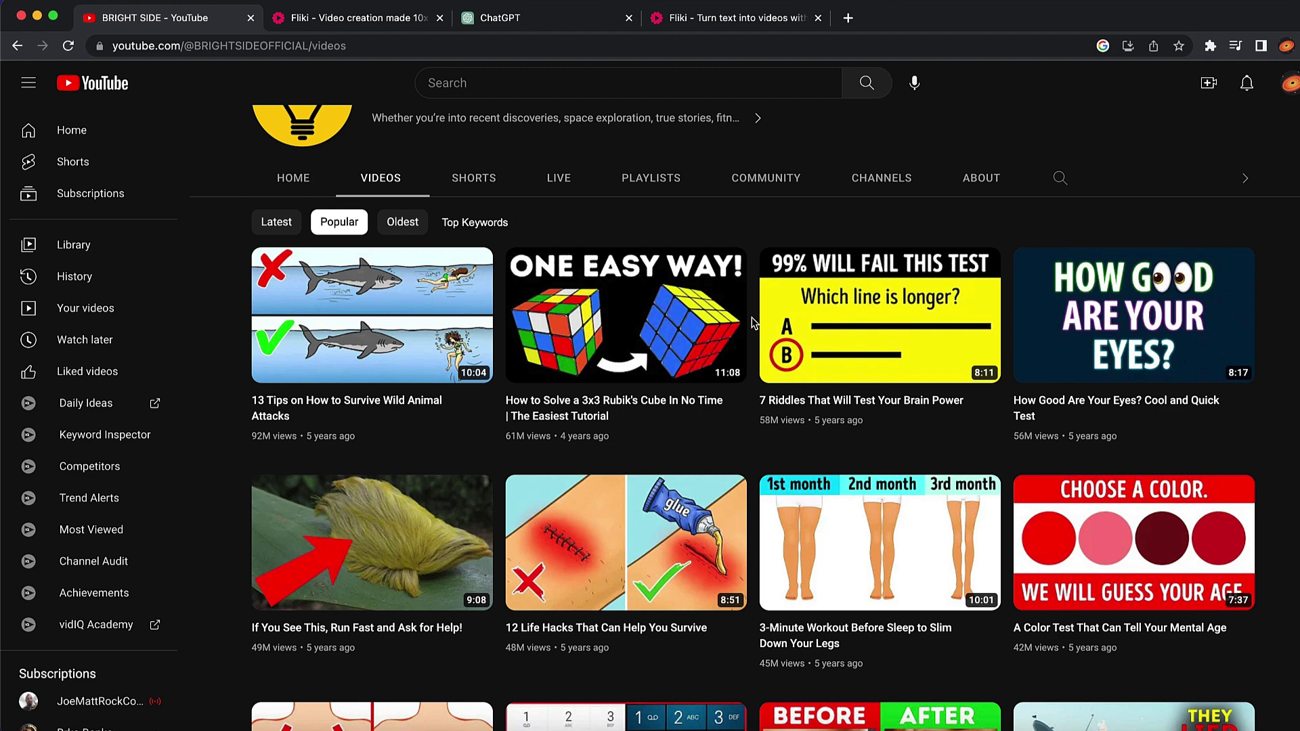
Step: Examine the titles of BRIGHT SIDE's most popular videos for topic ideas
scroll(754, 324, down, 1)
mouse_move(296, 392)
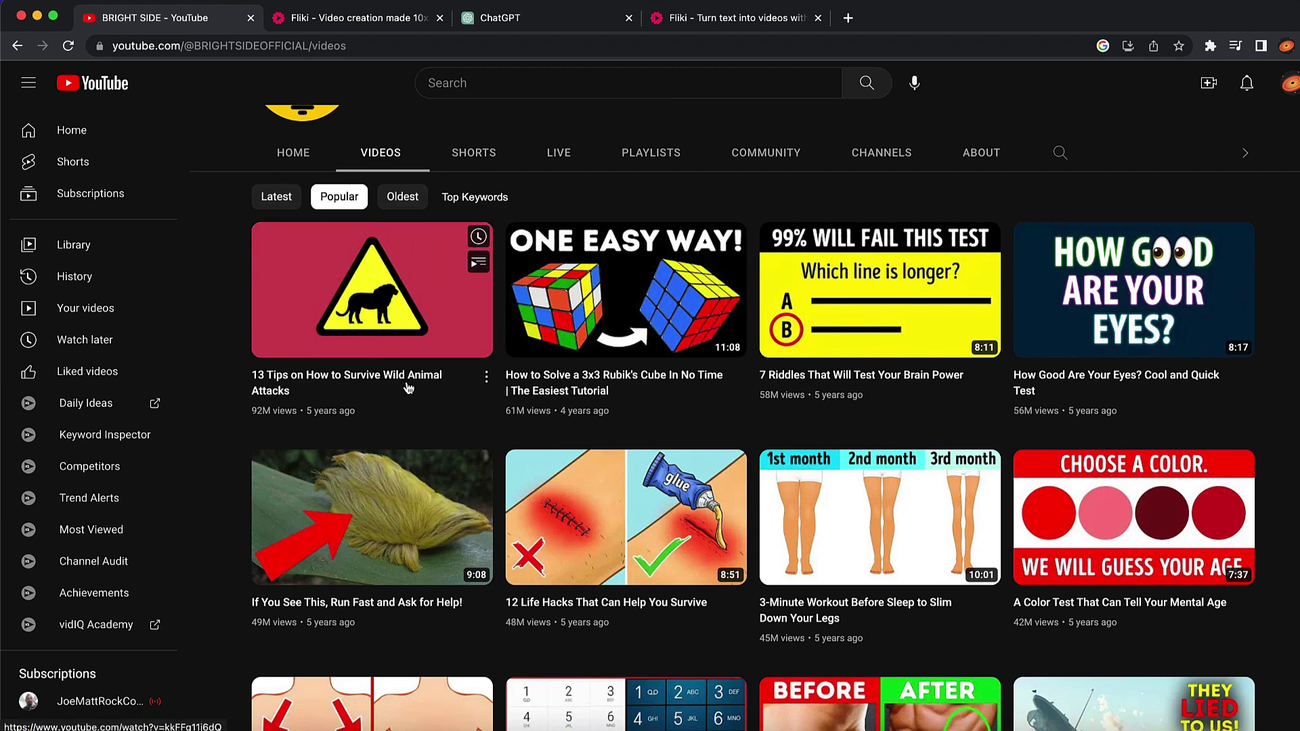
mouse_move(556, 384)
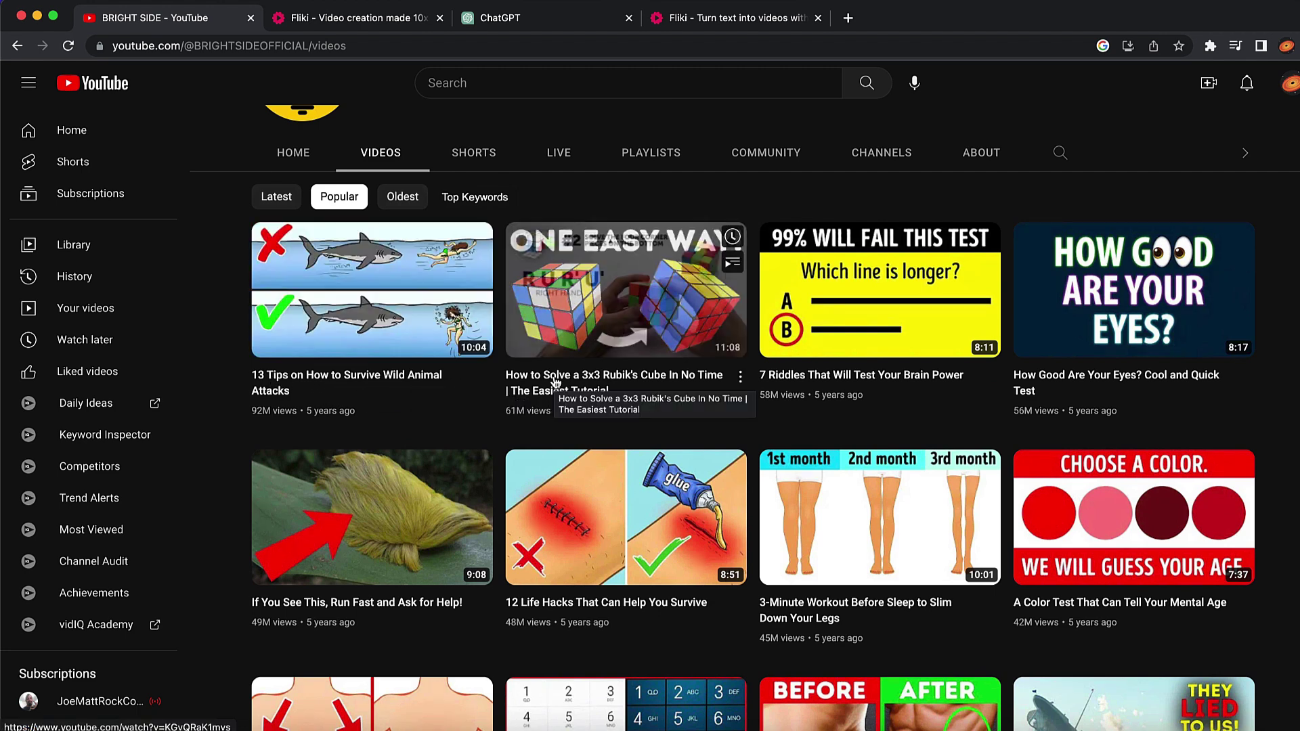
mouse_move(885, 393)
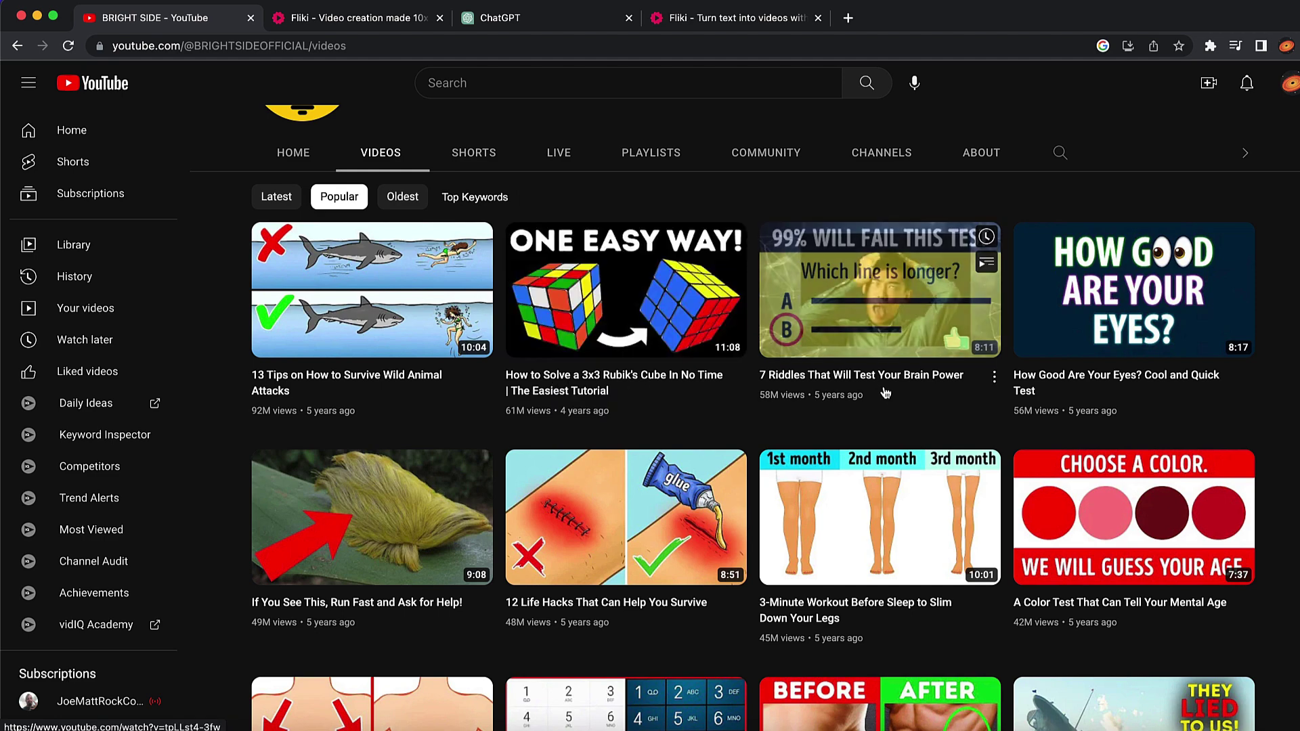
scroll(867, 303, down, 2)
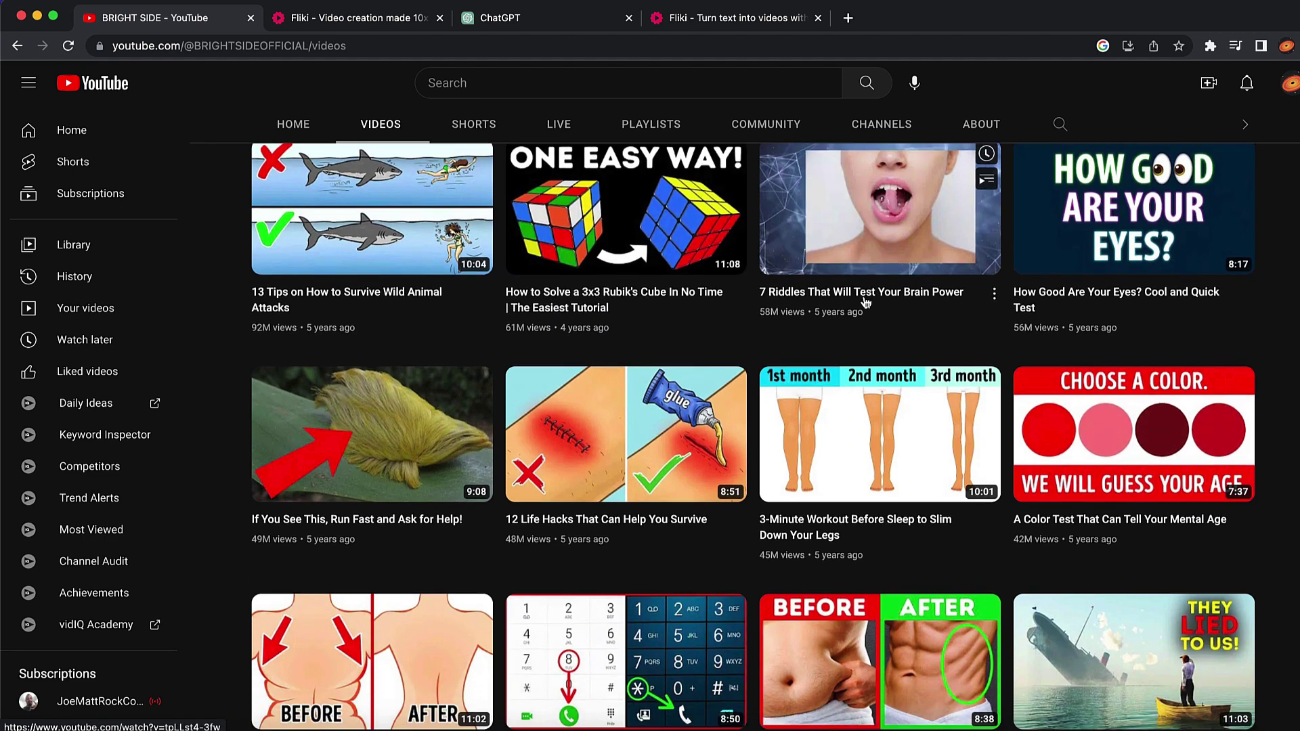
scroll(866, 302, down, 4)
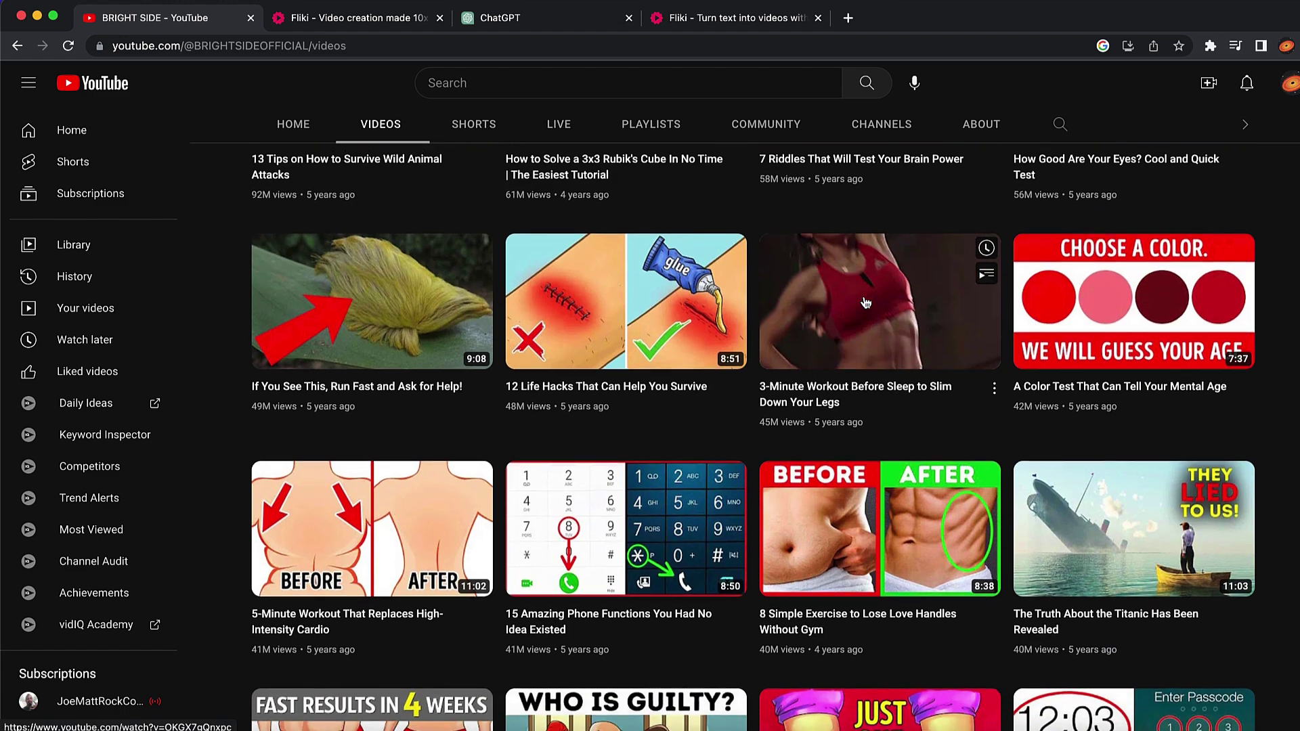
scroll(866, 302, down, 4)
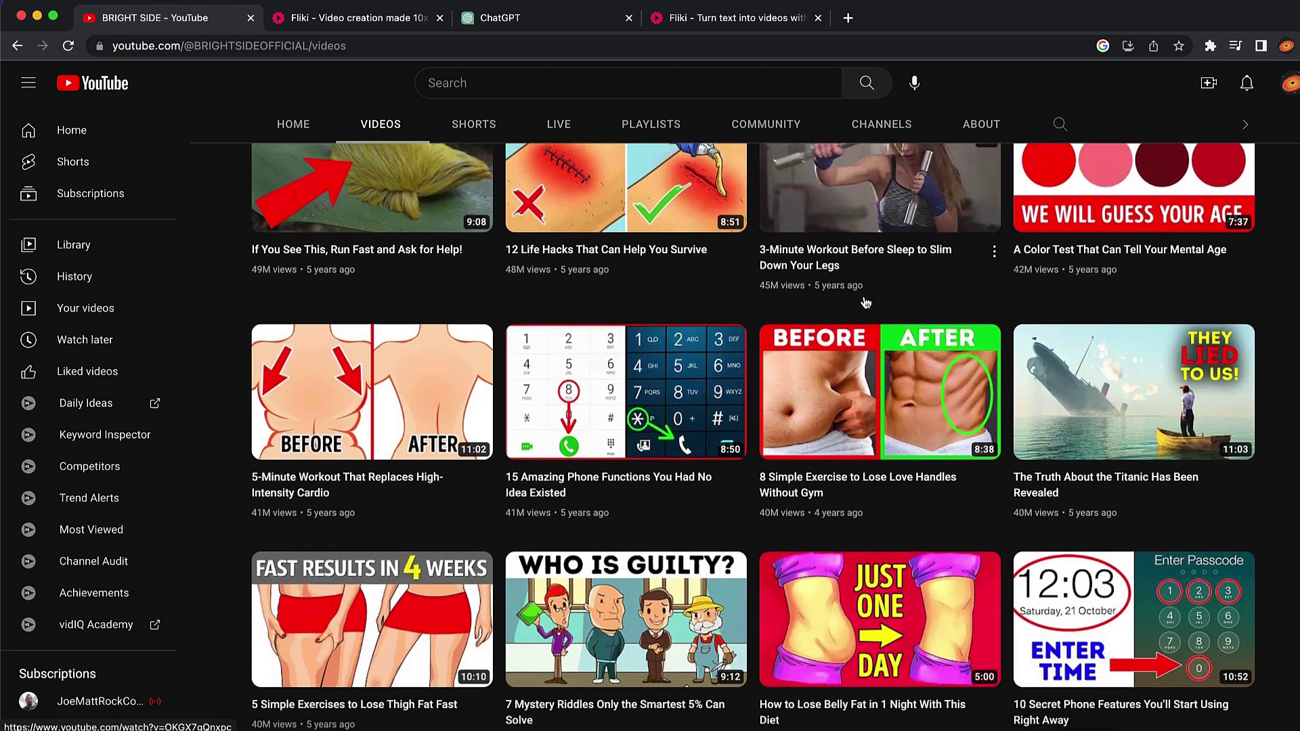
scroll(866, 303, down, 2)
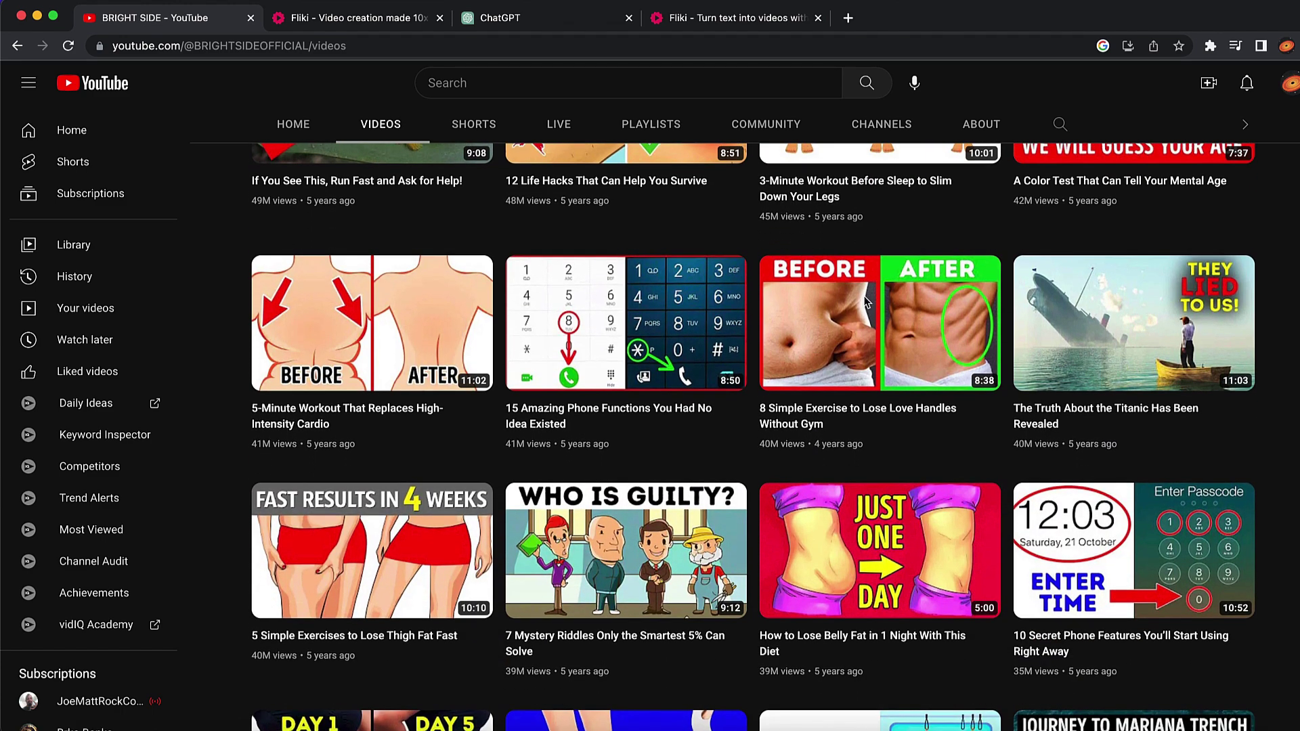
scroll(866, 302, up, 7)
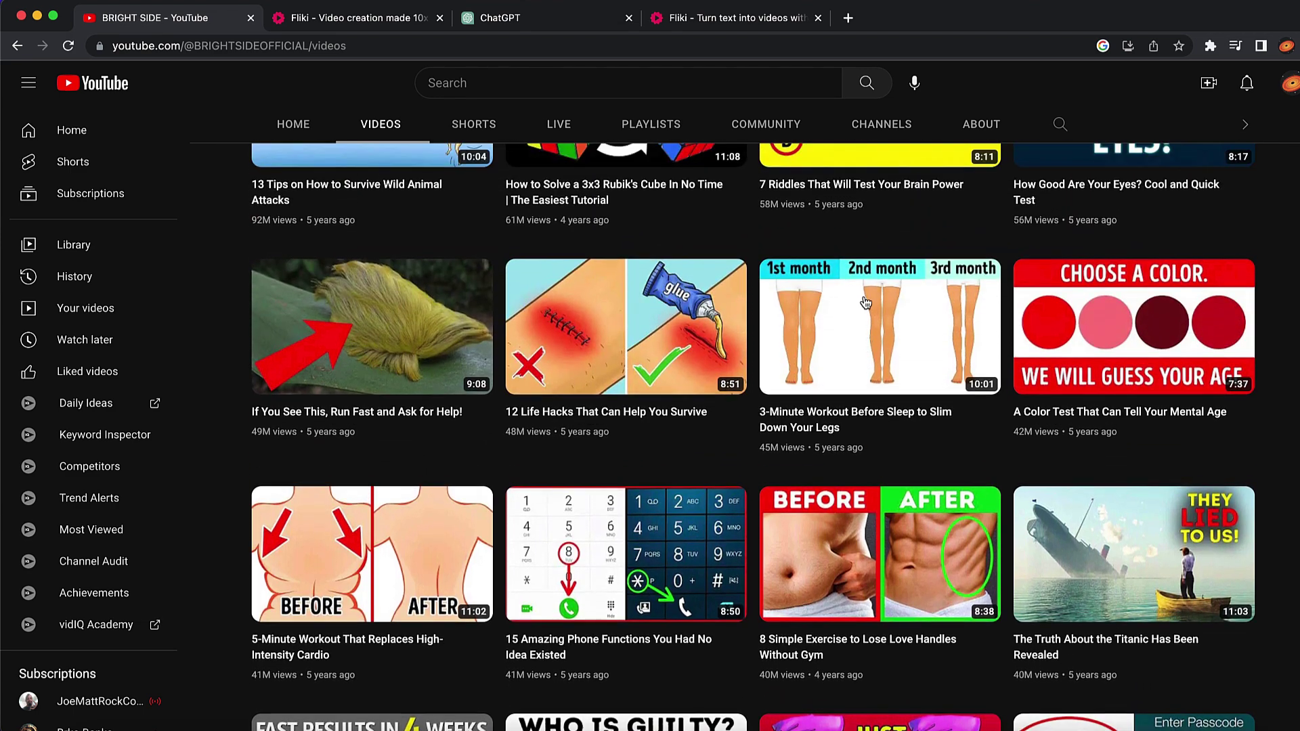
scroll(509, 344, up, 6)
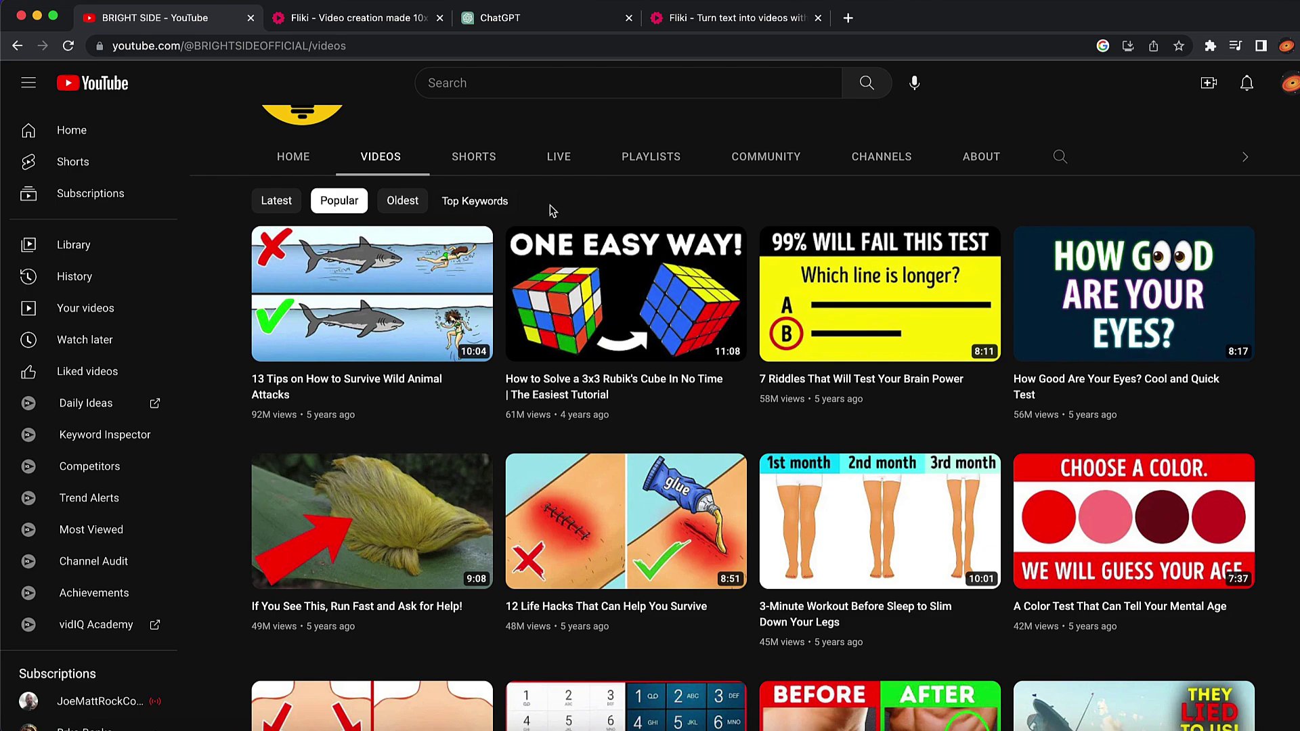
Step: Copy the title of the most popular BRIGHT SIDE video, "13 Tips on How to Survive Wild Animal Attacks"
mouse_move(445, 336)
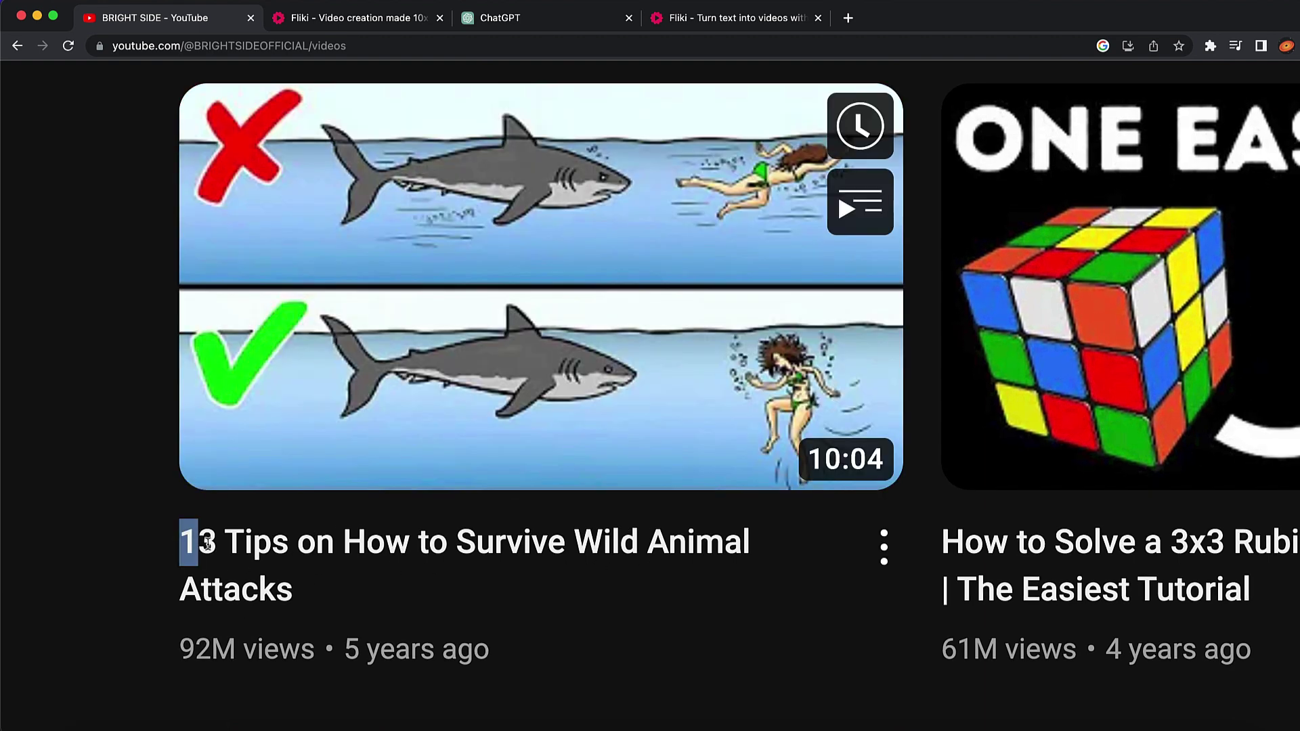
drag(180, 546, 285, 584)
key(super+c)
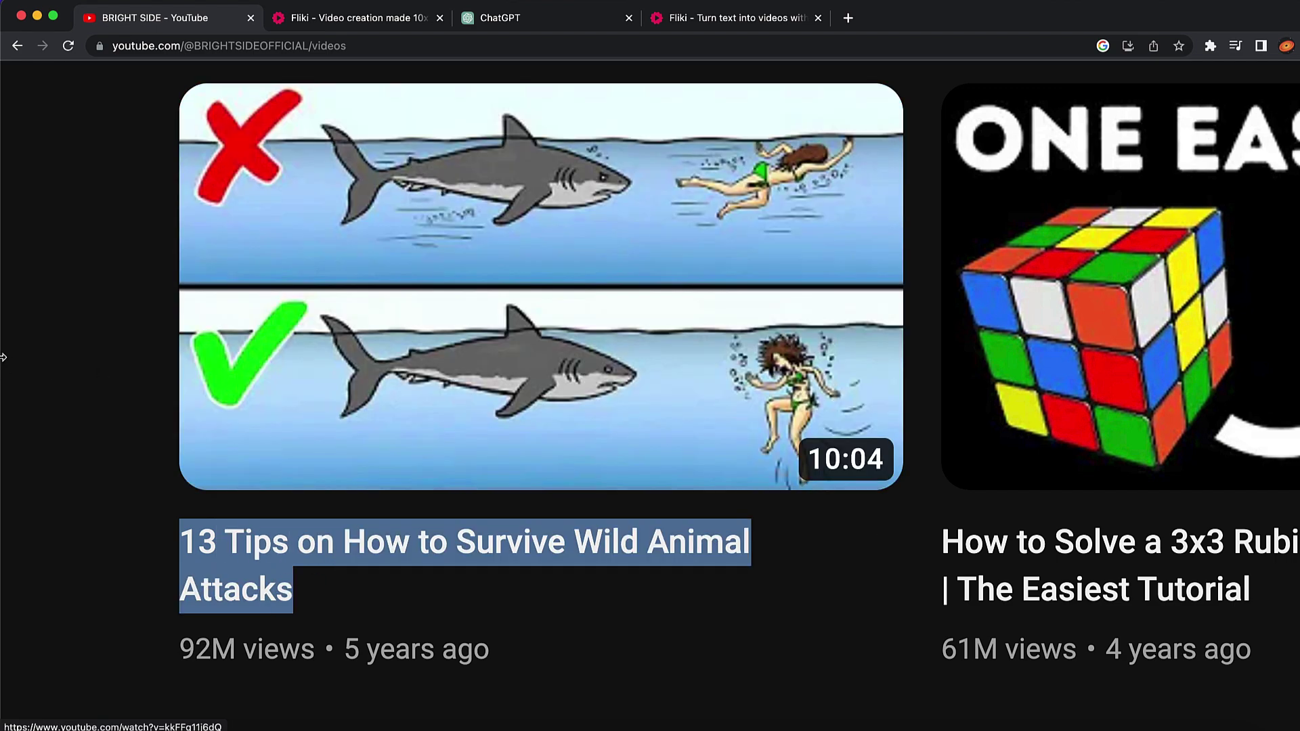
click(40, 352)
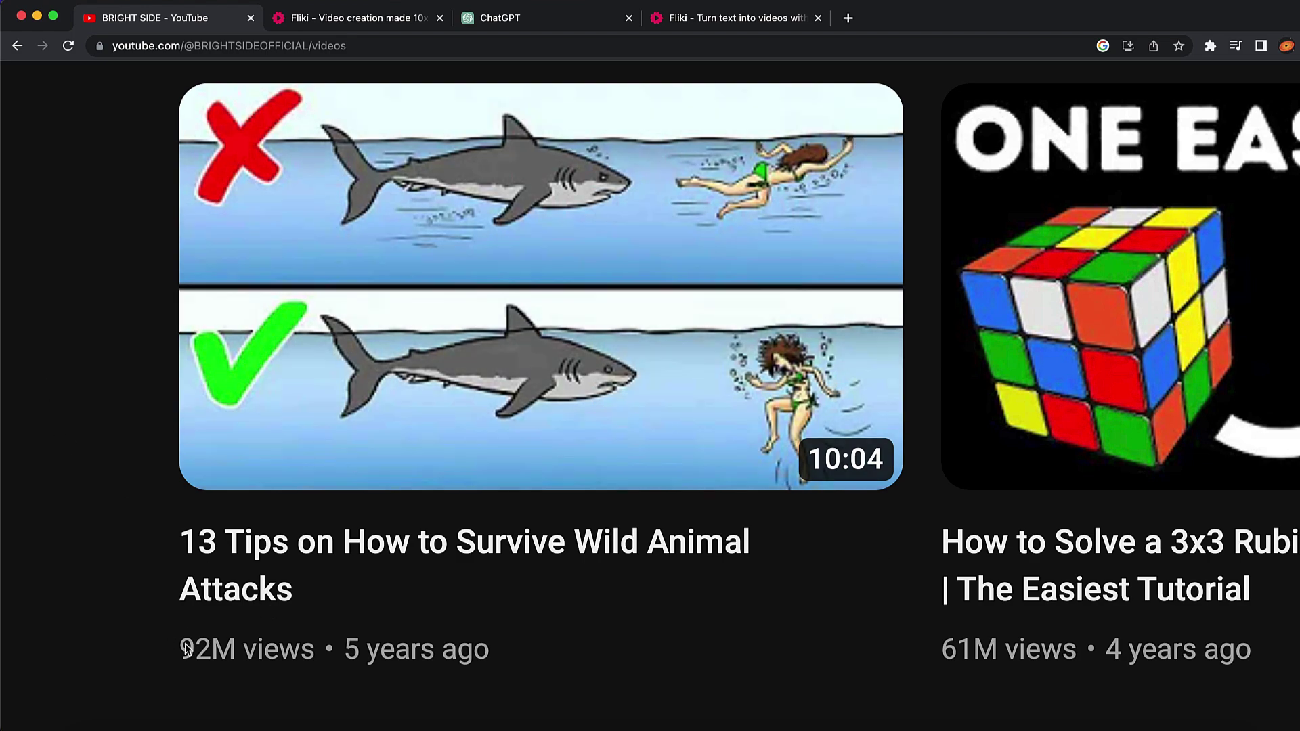
mouse_move(193, 653)
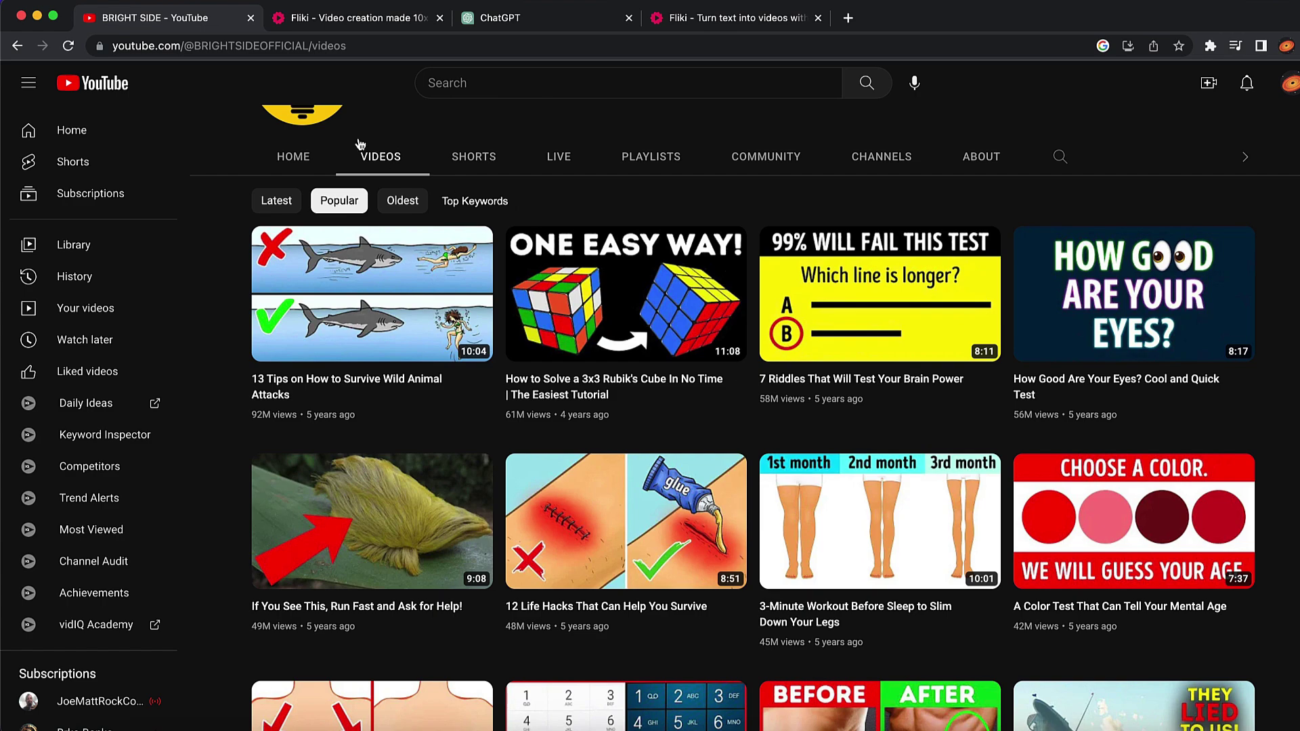
click(678, 25)
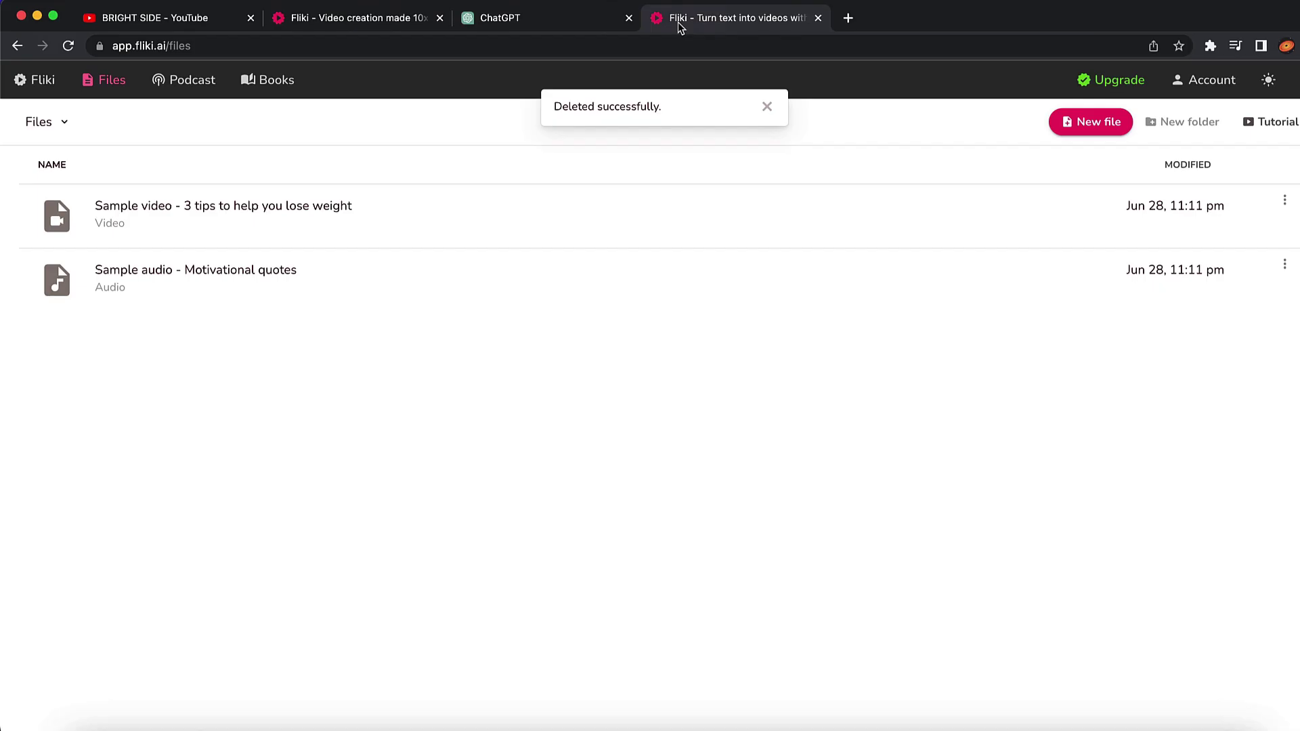
click(771, 107)
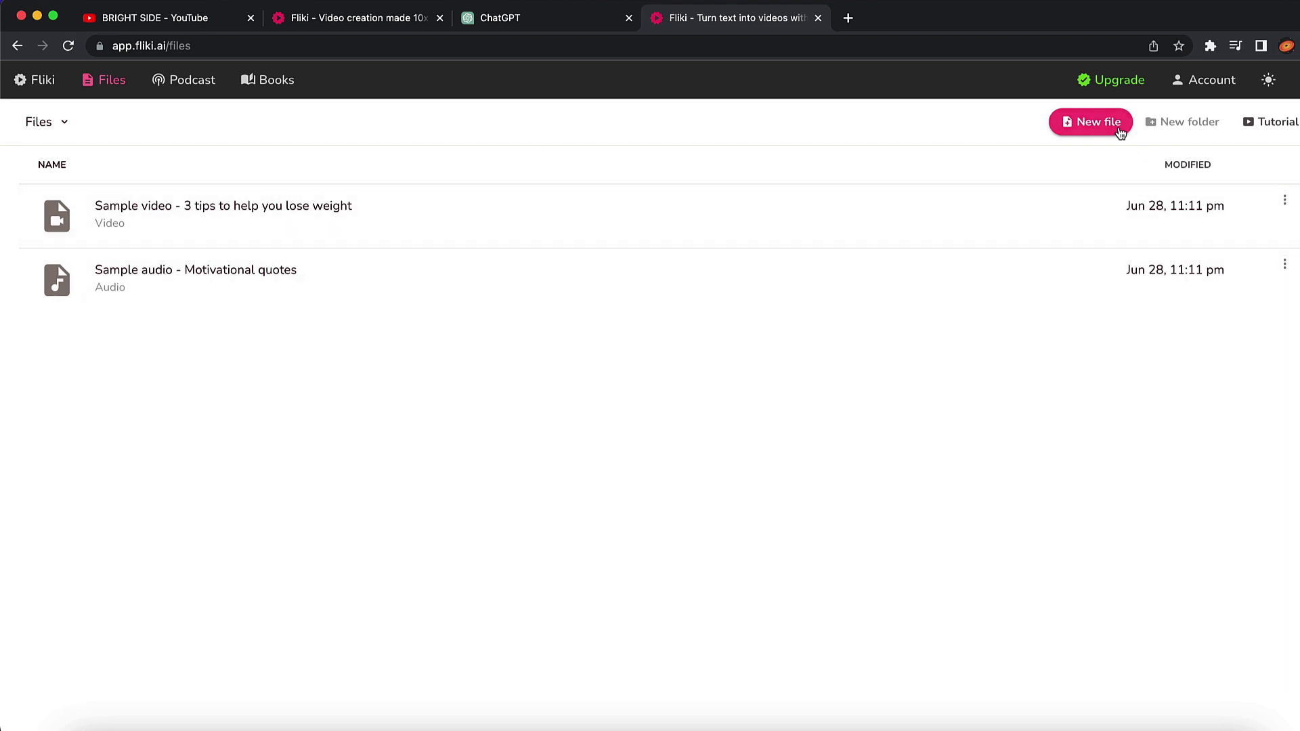
click(1086, 133)
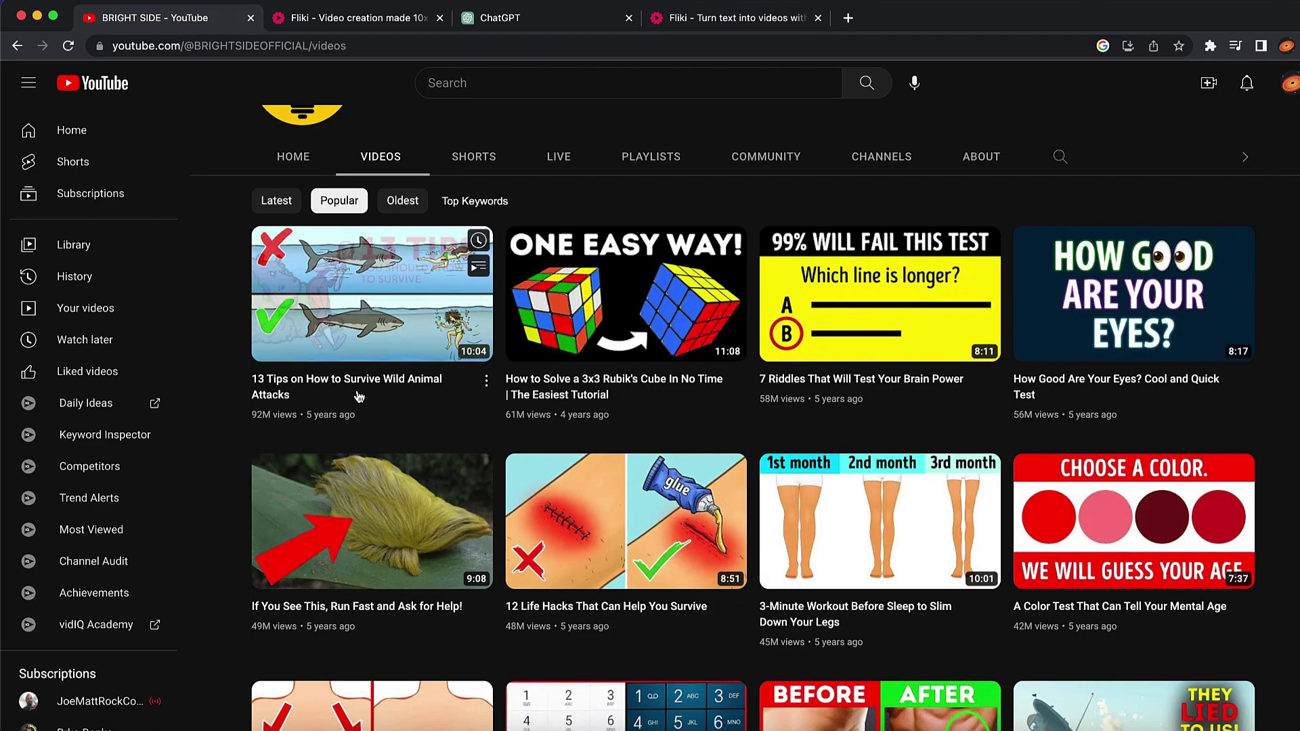
Step: Switch to ChatGPT and submit "give me few youtube video title ideas like: 13 Tips on How to Survive Wild Animal Attacks"
click(519, 20)
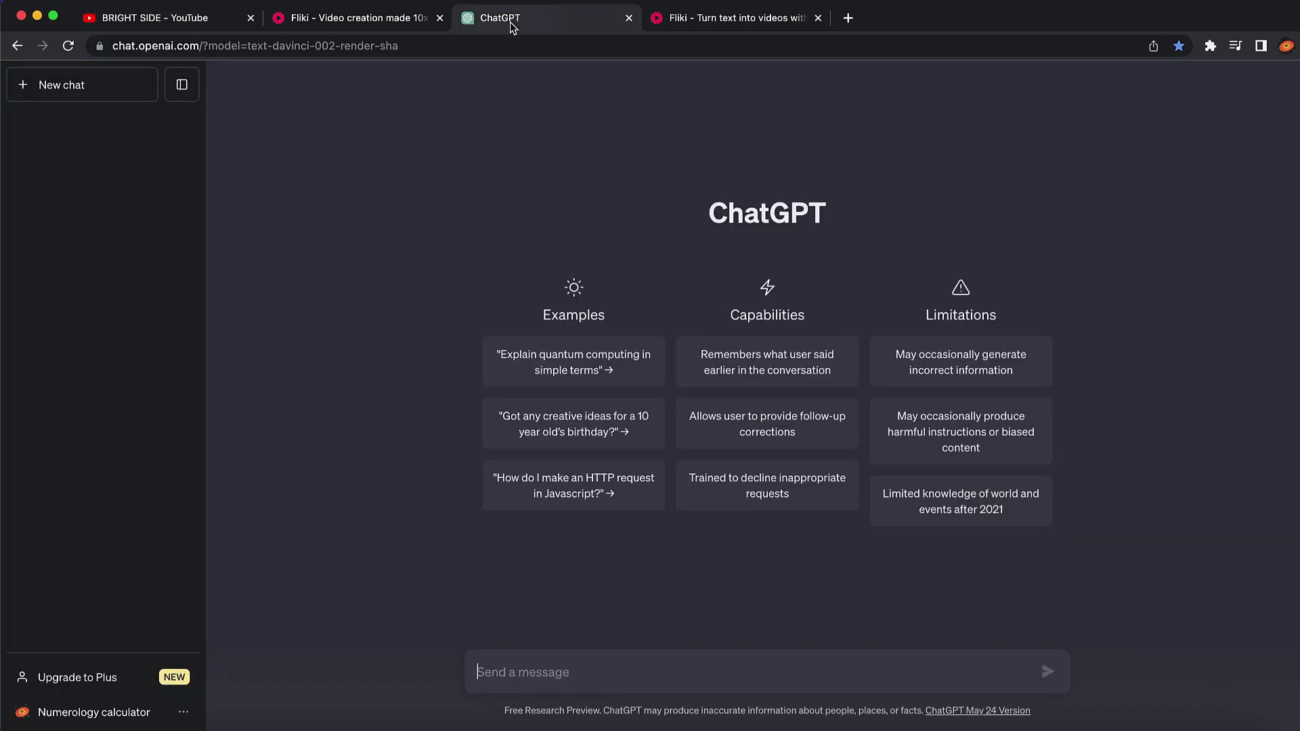
click(510, 677)
text(giv)
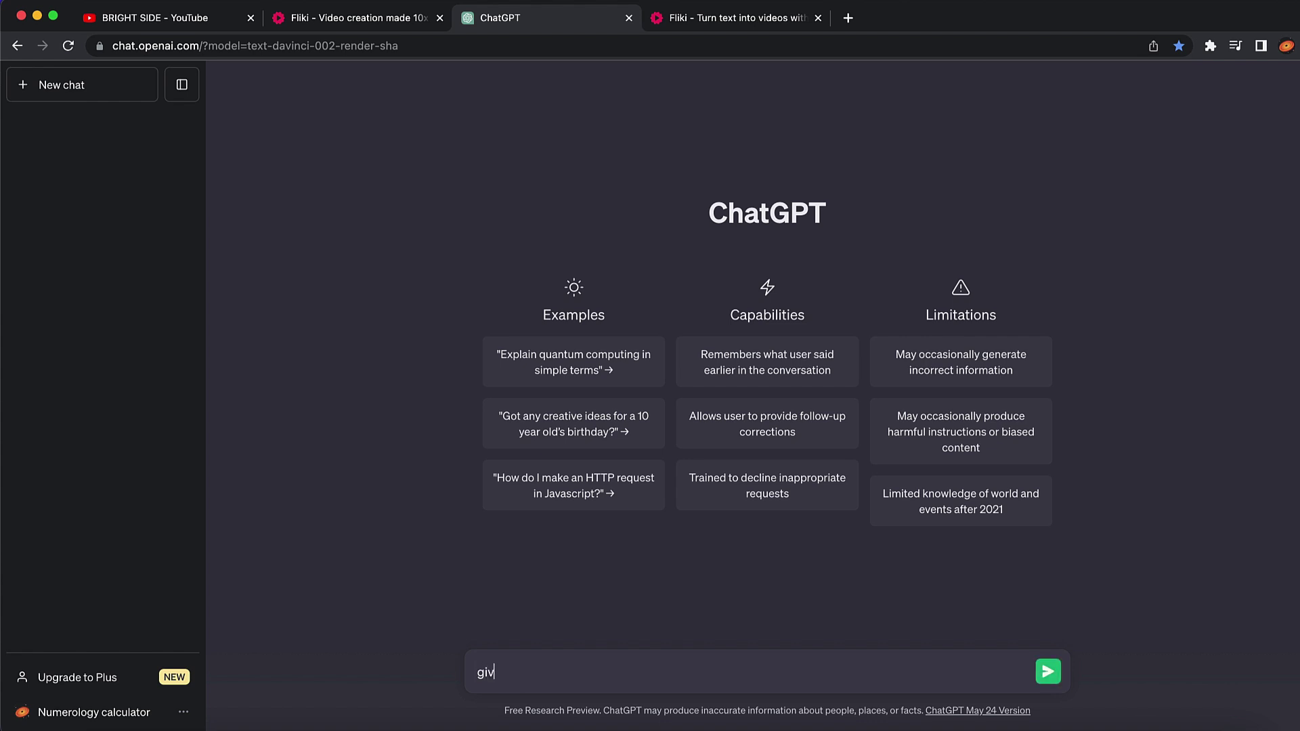
text(n)
key(BackSpace)
text(e me few youtube video title i)
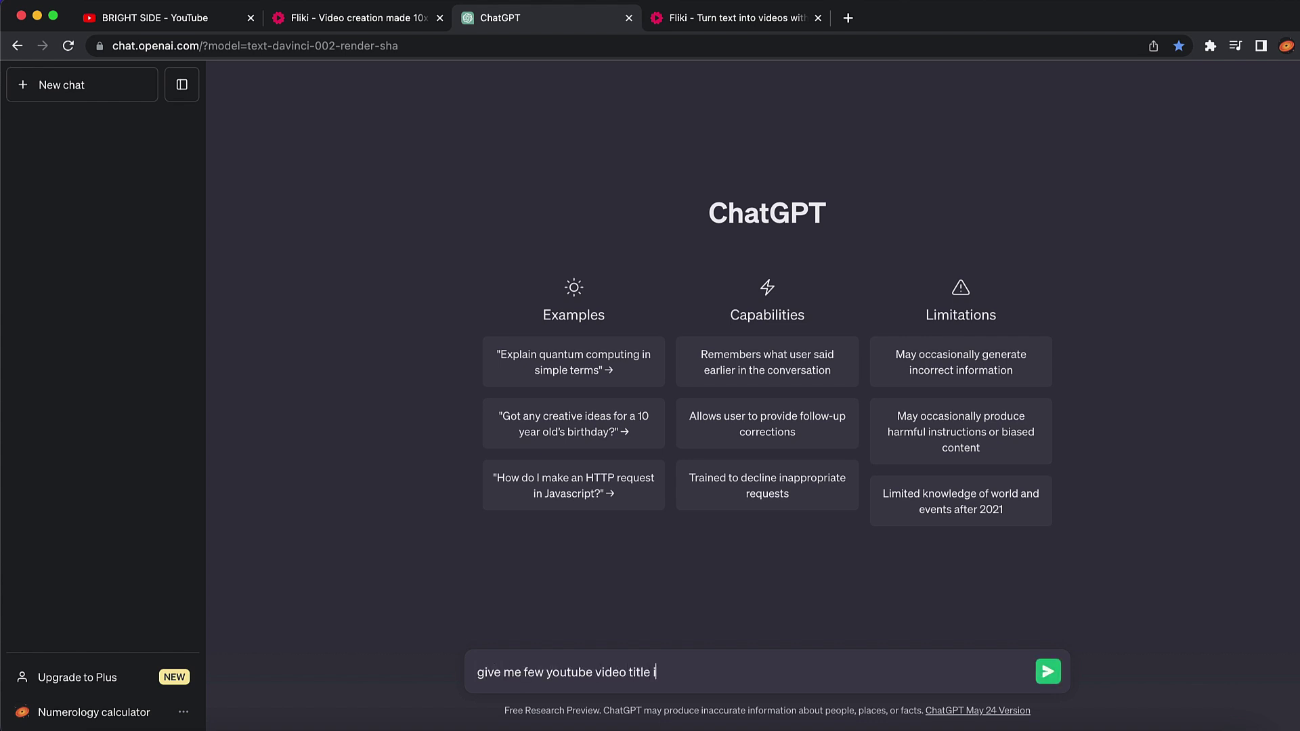
text(deas like:)
key(super+v)
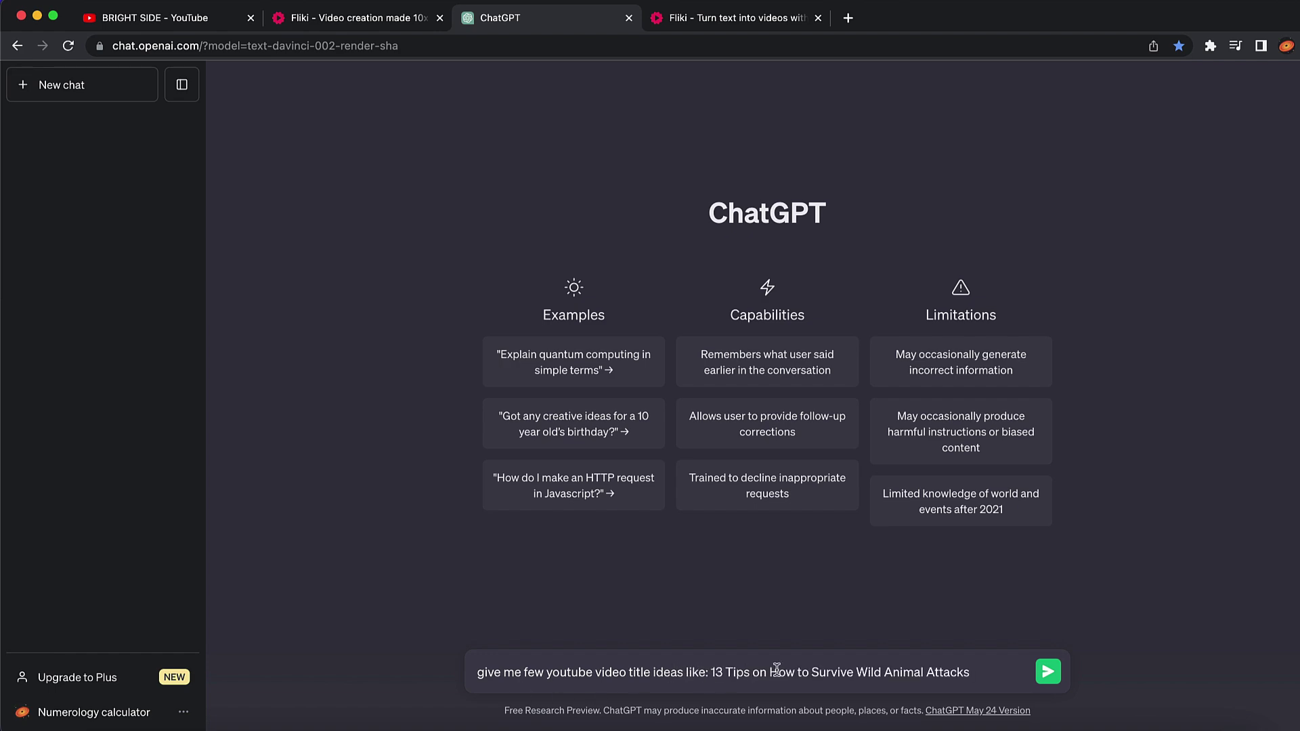
scroll(782, 635, down, 2)
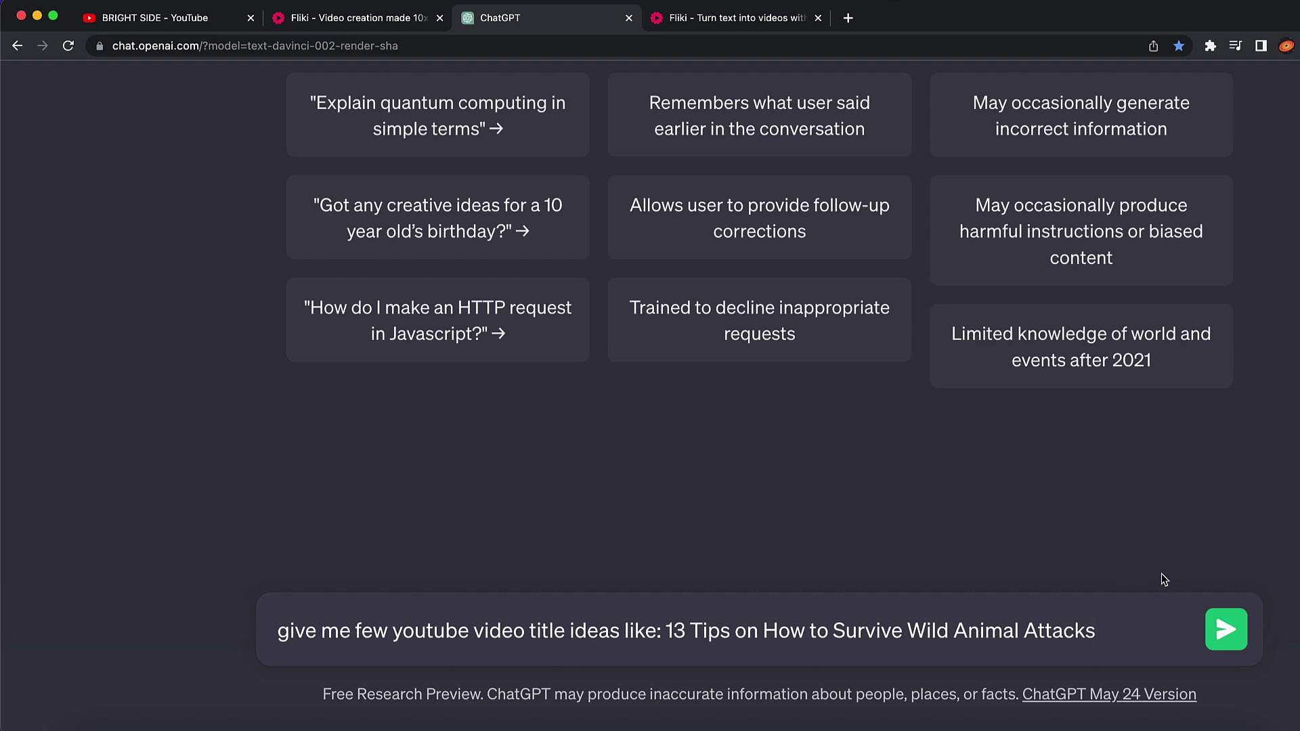
key(ctrl+0)
click(1048, 673)
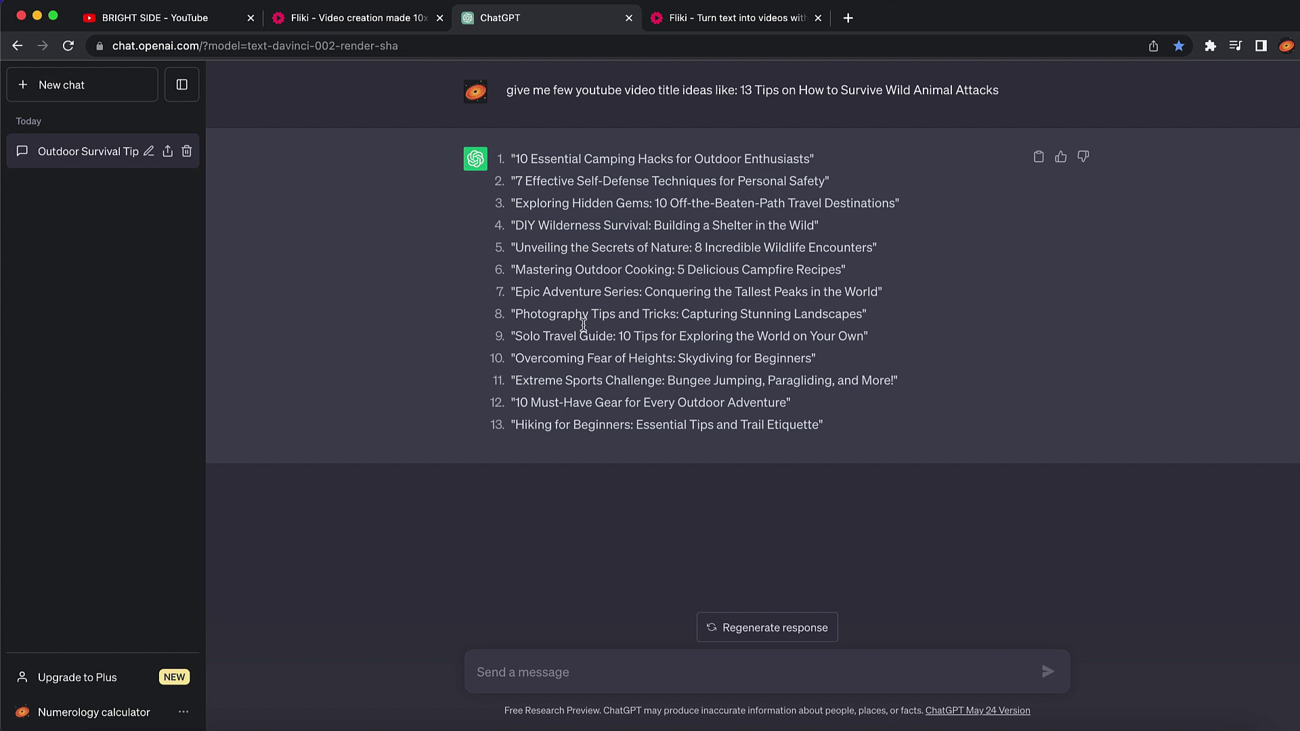
Step: Copy the suggested title "10 Essential Camping Hacks for Outdoor Enthusiasts" from ChatGPT's answer
drag(530, 360, 792, 353)
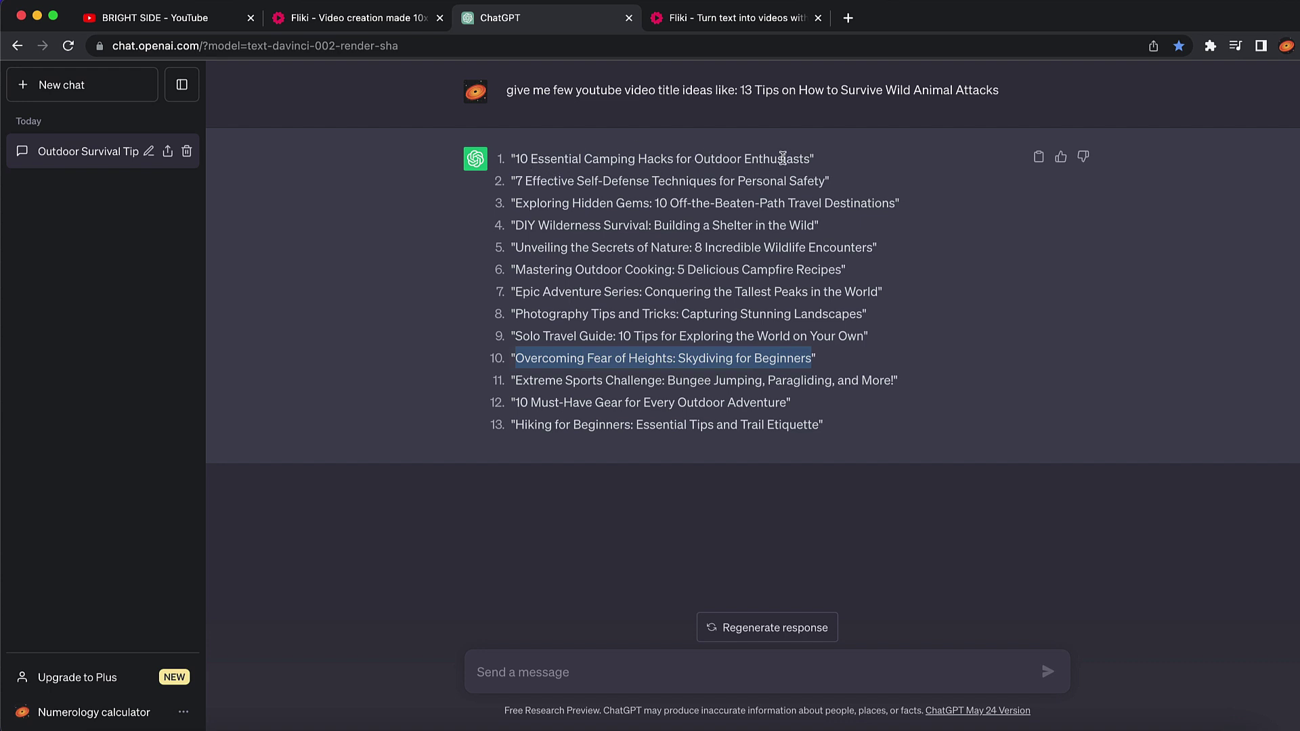
double_click(520, 158)
drag(519, 158, 788, 150)
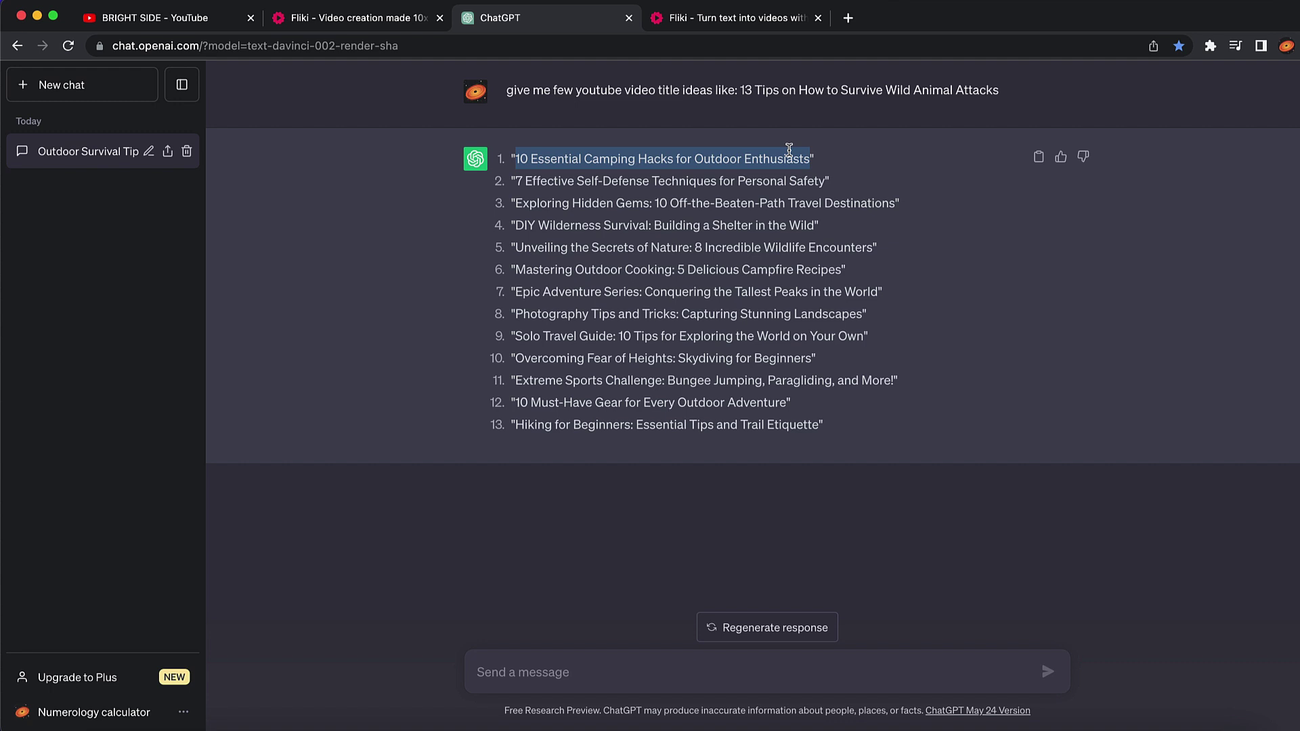
click(789, 150)
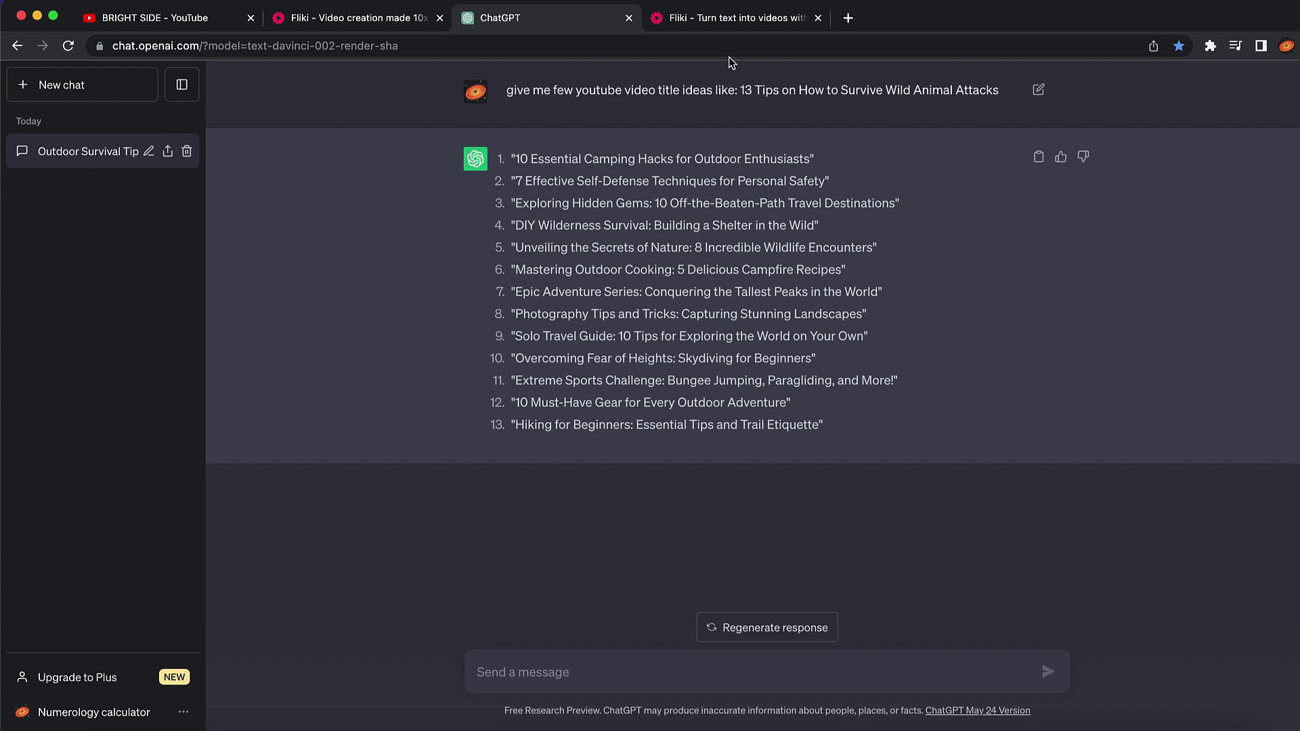
Step: Switch to Fliki and create a new English video file named "4 Essential Camping Hacks for Outdoor Enthusiasts"
click(733, 15)
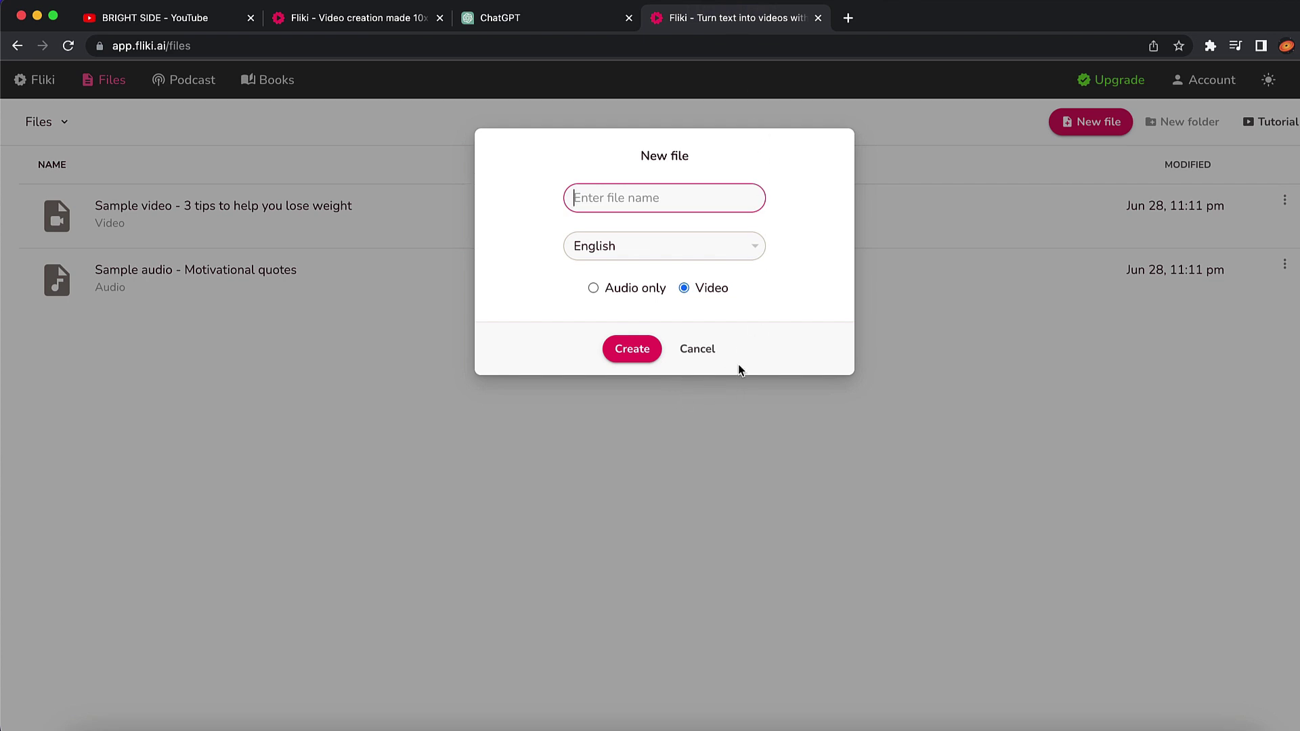
click(708, 349)
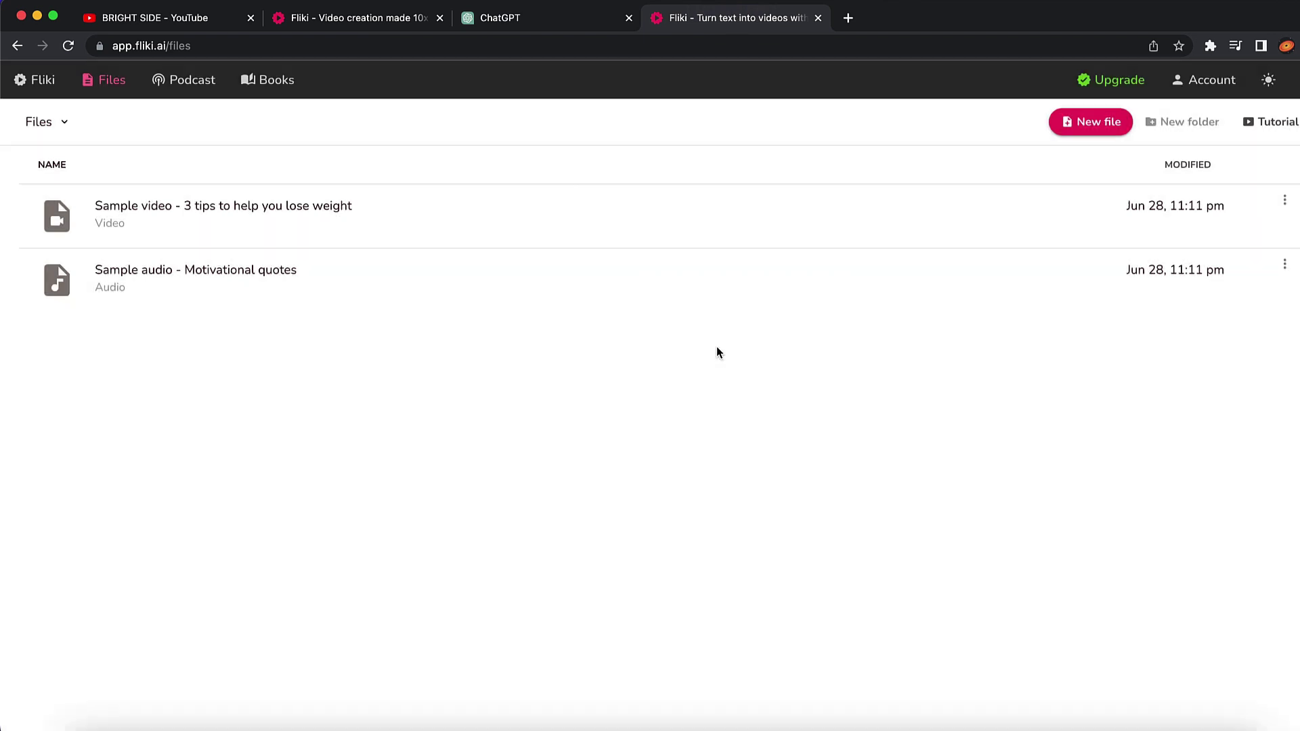
click(1093, 125)
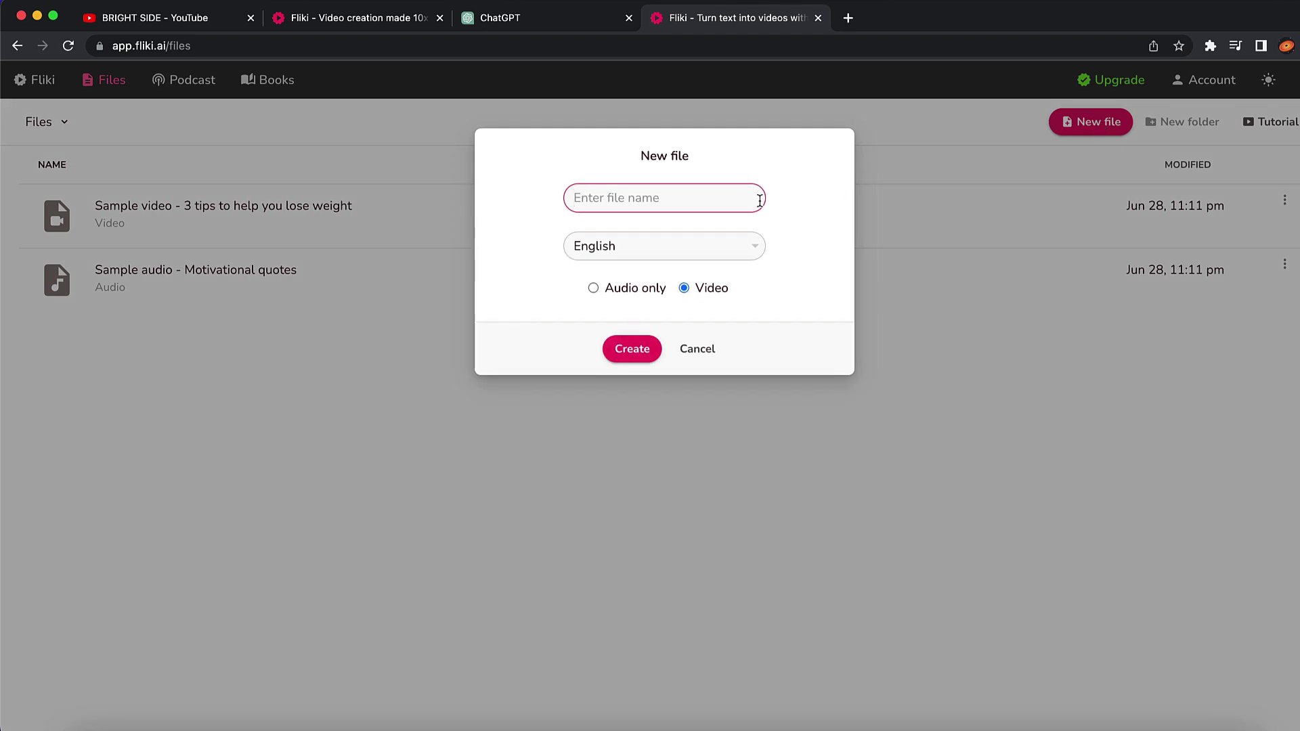
key(super+v)
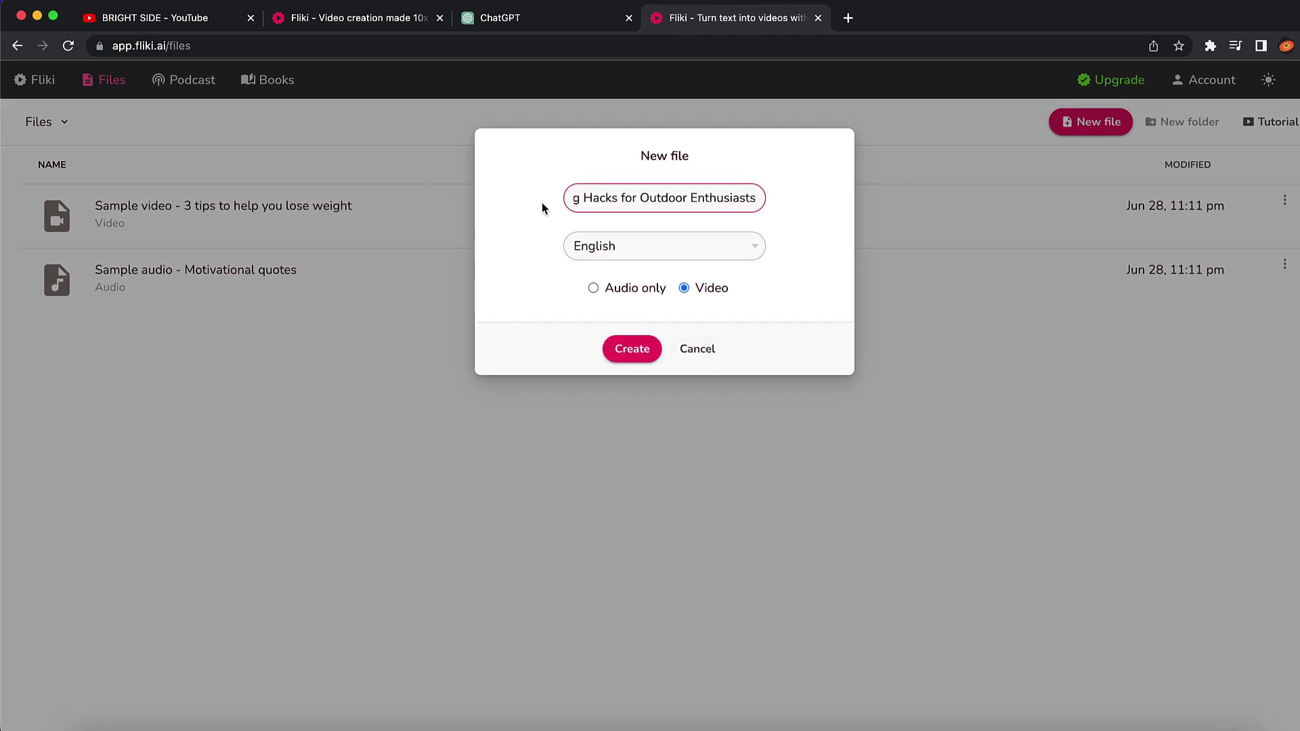
drag(604, 198, 485, 199)
key(Left)
key(Right)
key(Right)
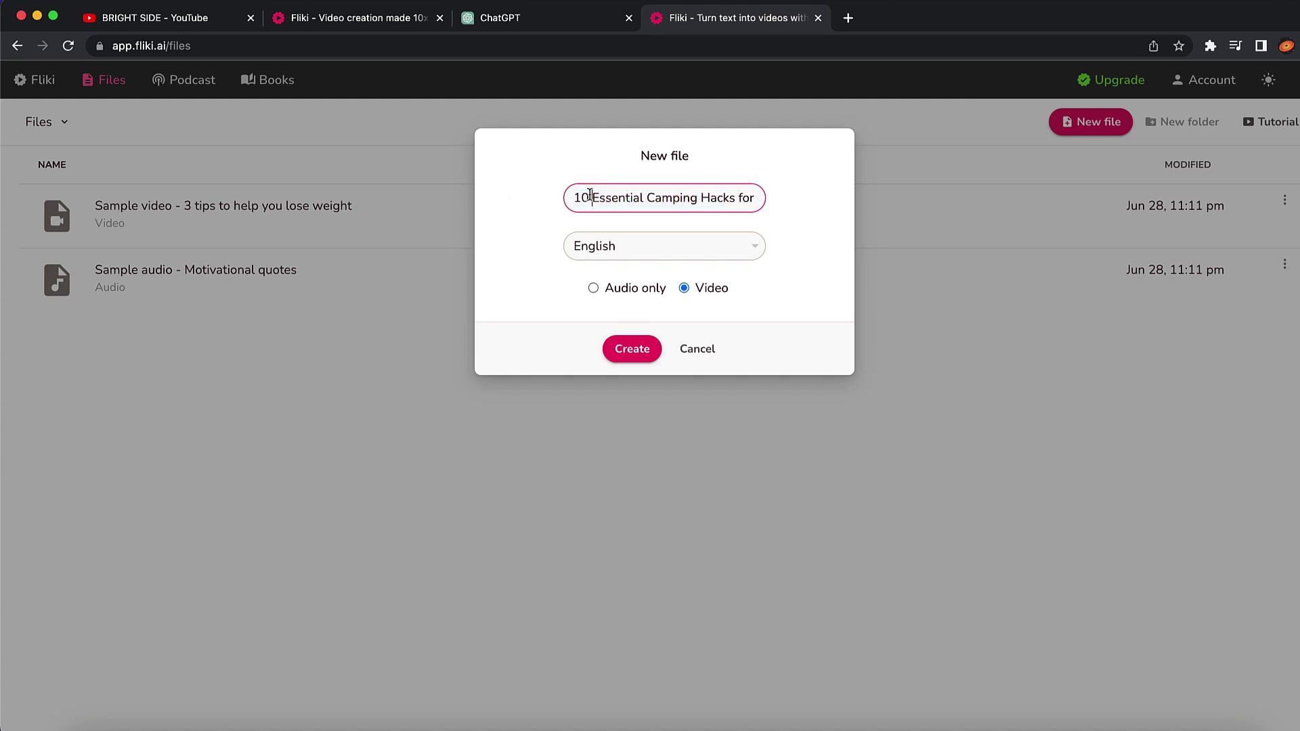
key(BackSpace)
key(BackSpace)
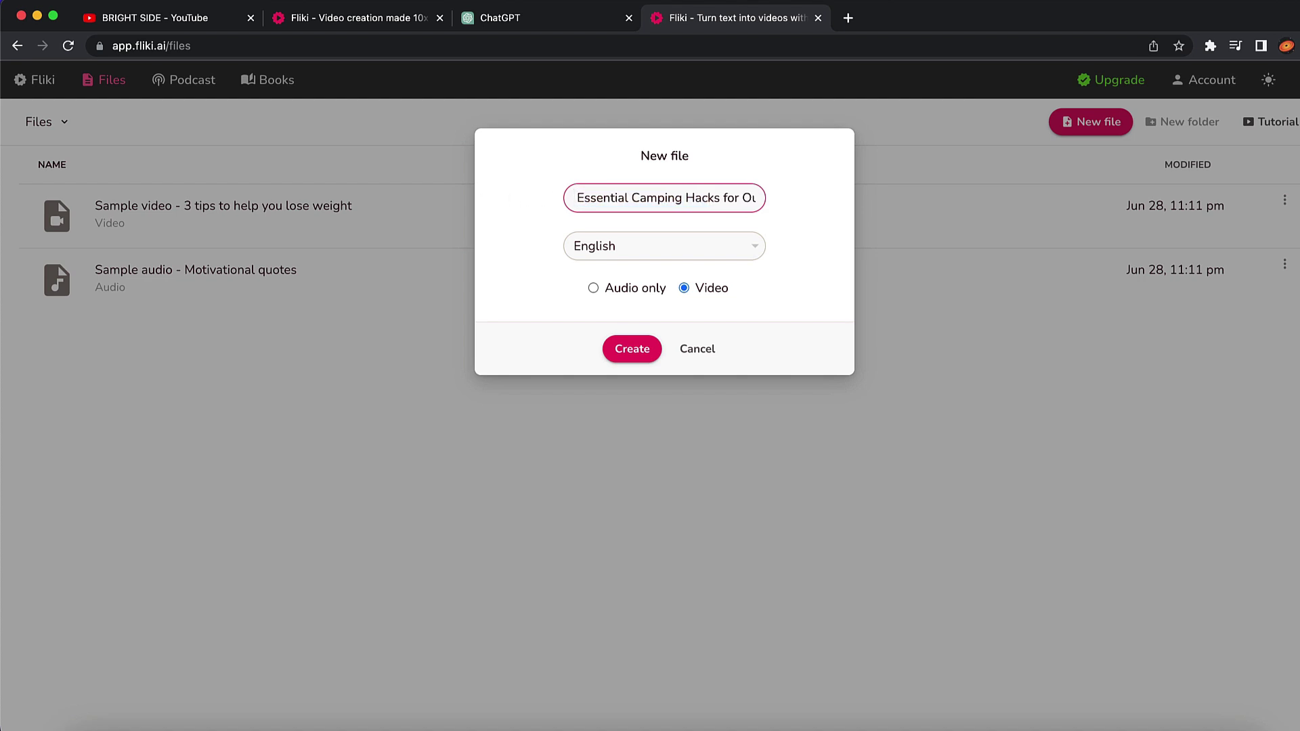
text(4)
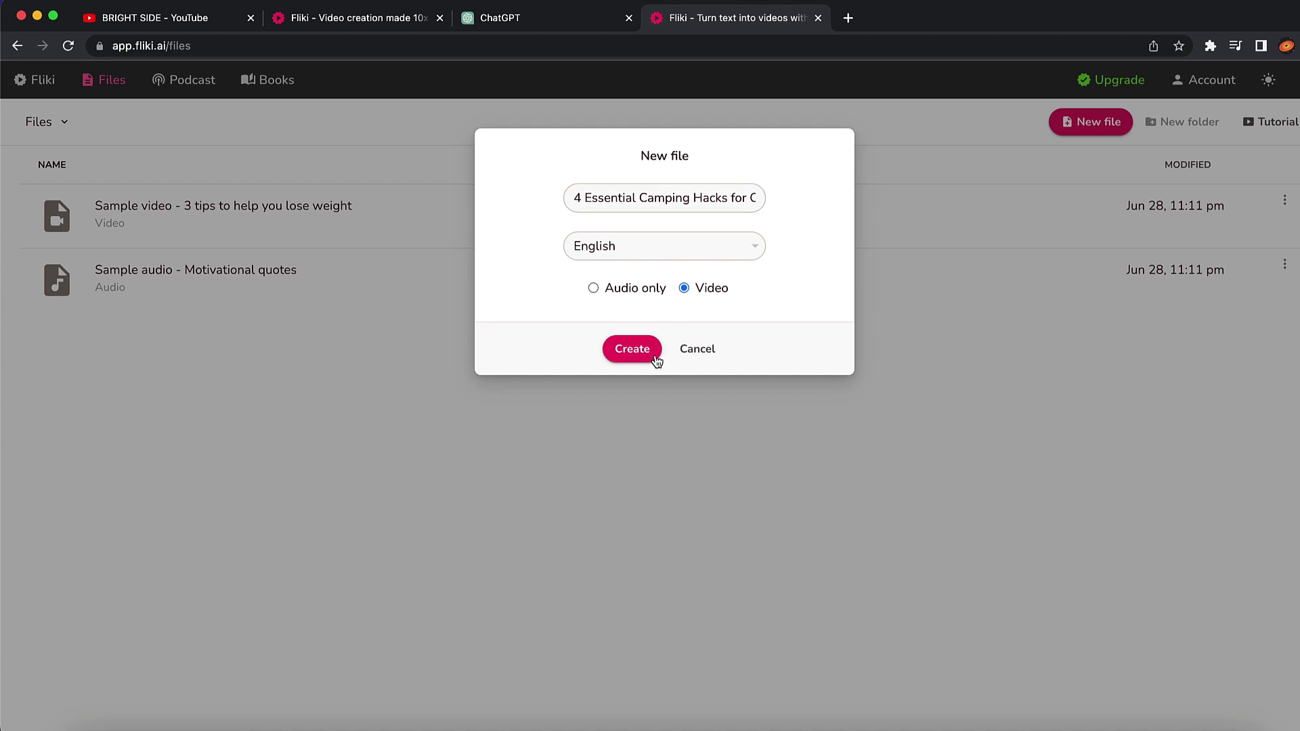
click(627, 351)
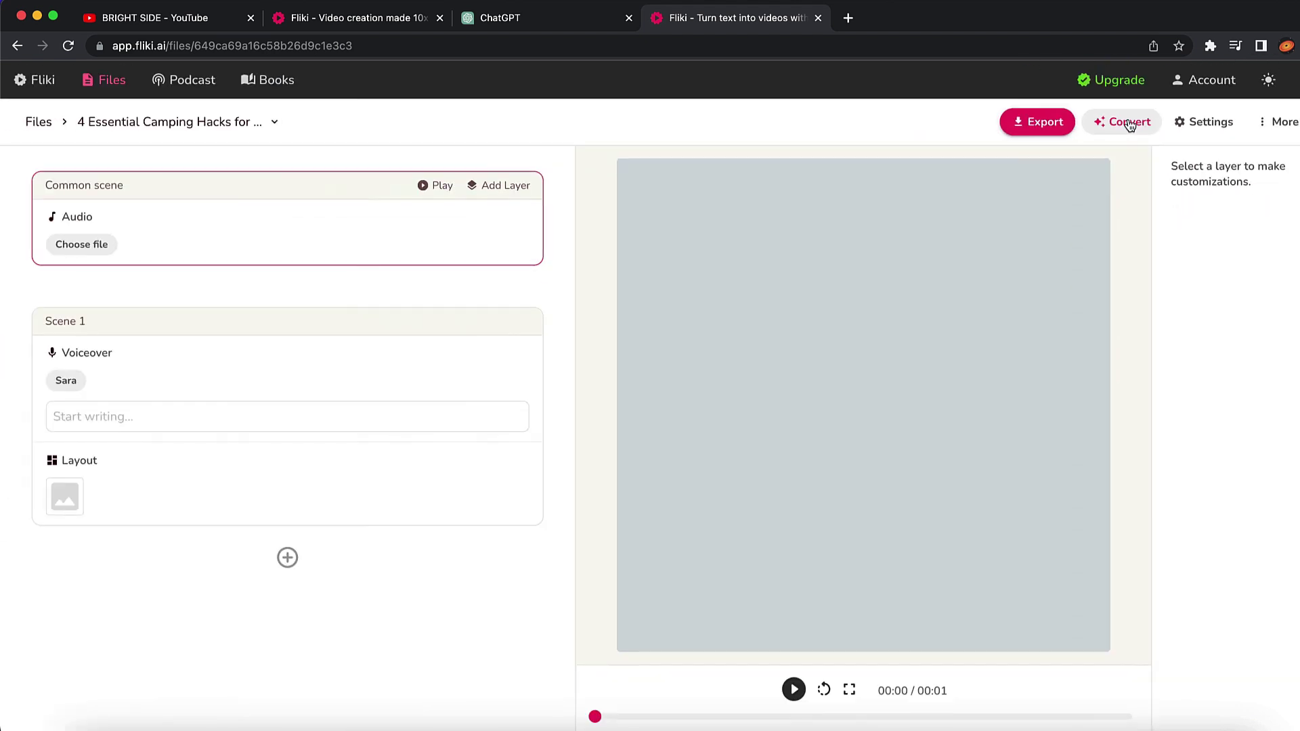
Step: Start an Idea to video conversion with the idea "10 Essential Camping Hacks for Outdoor Enthusiasts"
click(1106, 126)
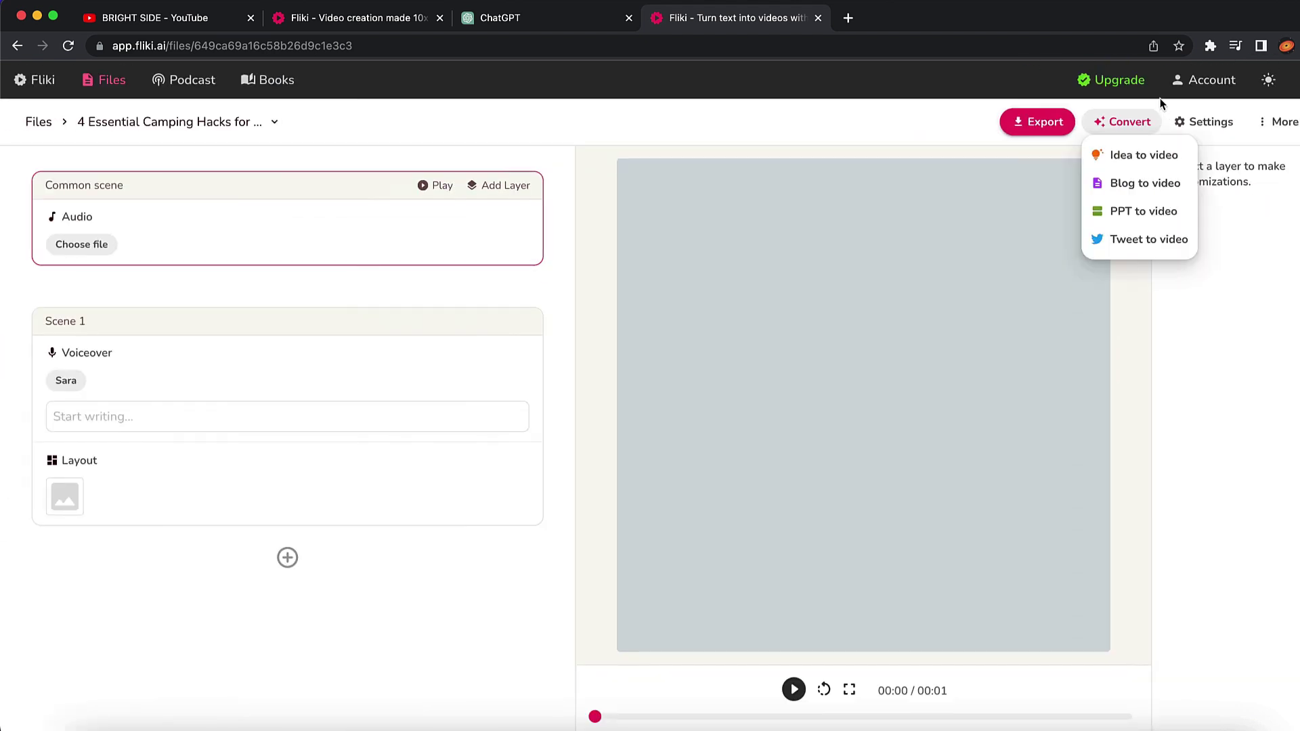
click(1164, 164)
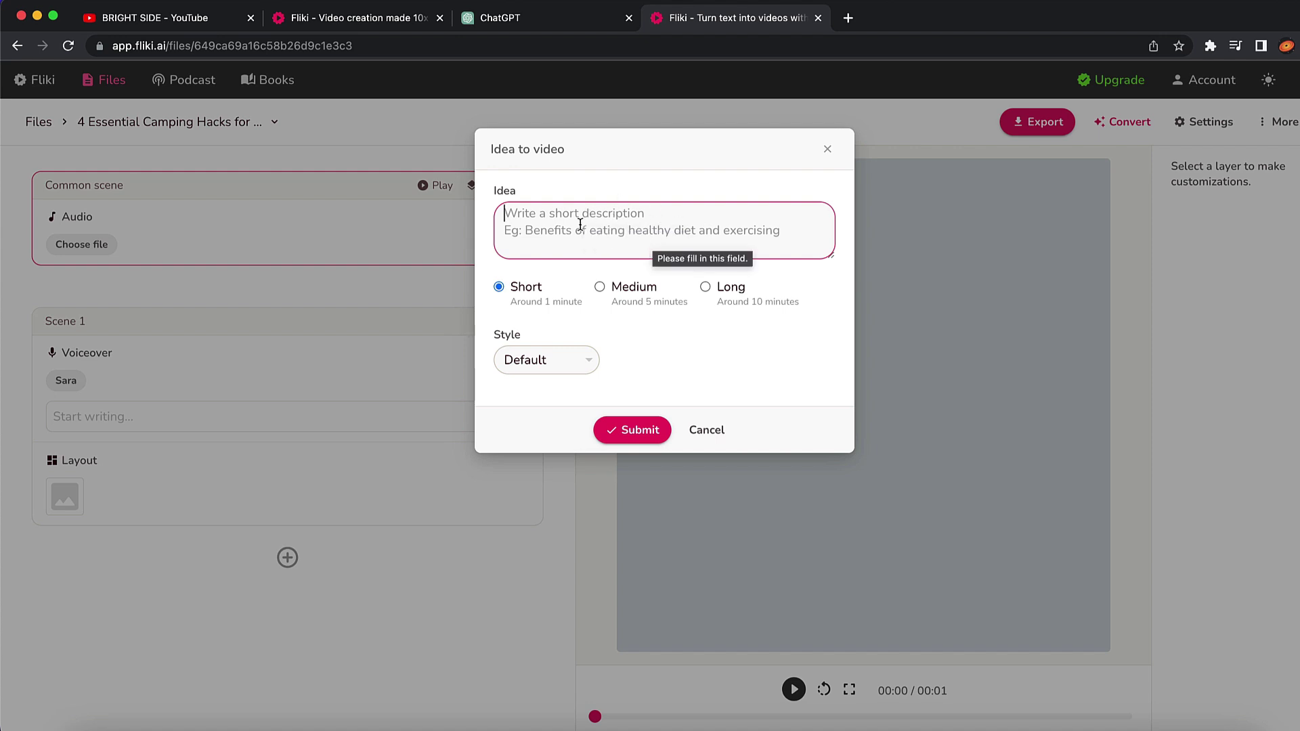
text(10 Essential Camping Hacks for Outdoor Enthusiasts)
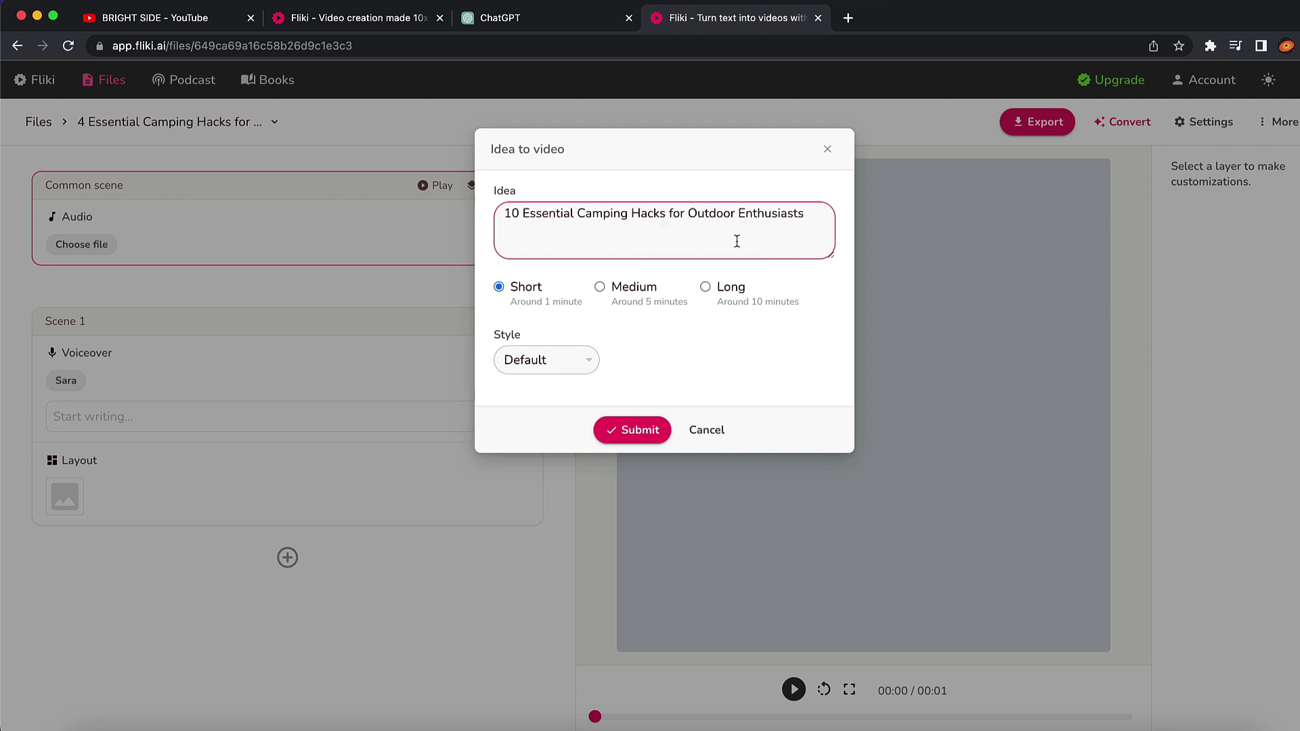
Step: Switch to ChatGPT and submit "give me what this video should be about in short: 10 Essential Camping Hacks for Outdoor Enthusiasts"
click(523, 18)
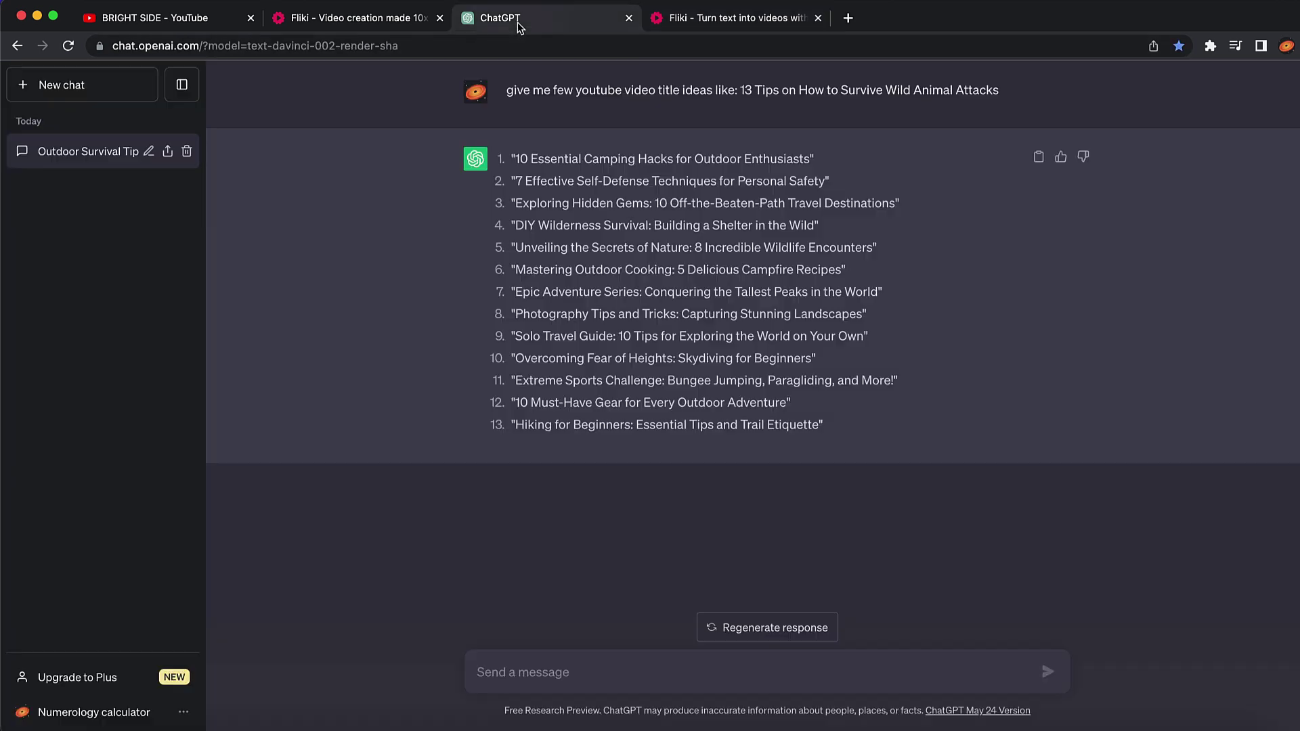
click(507, 667)
text(give me )
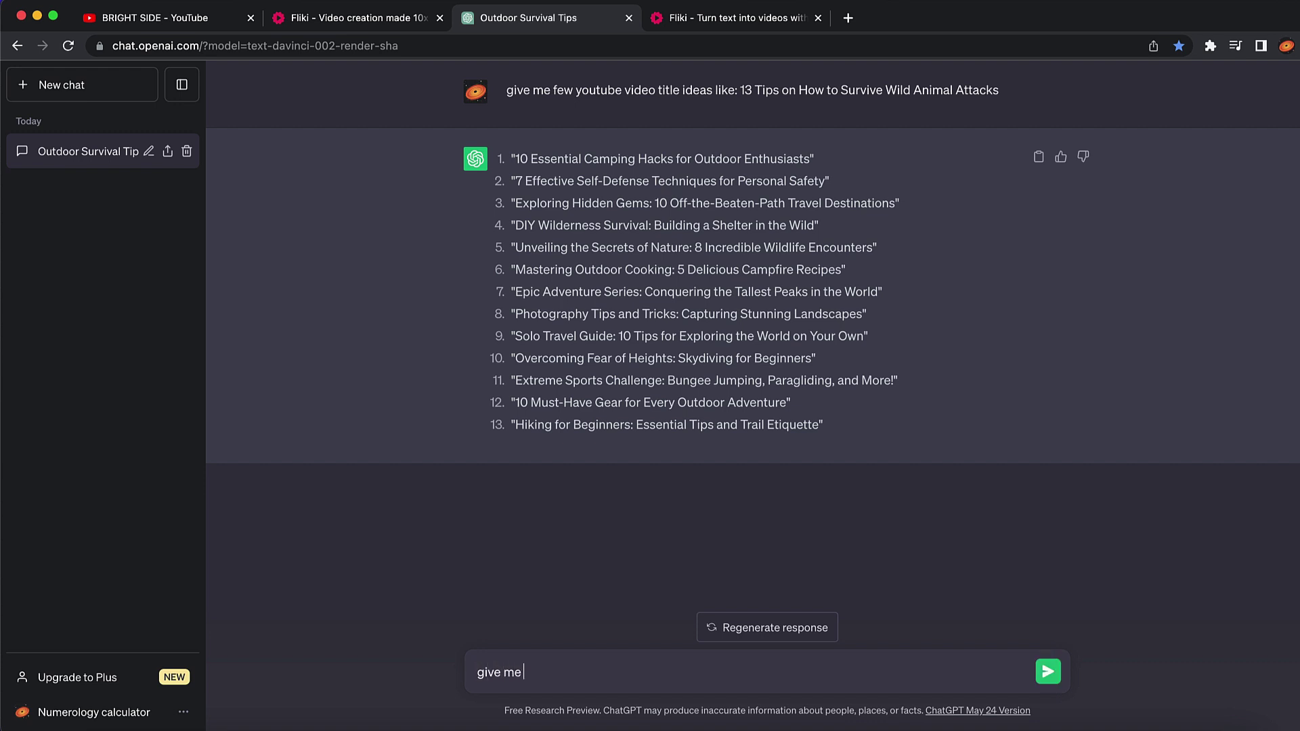
text(what this video should be about:)
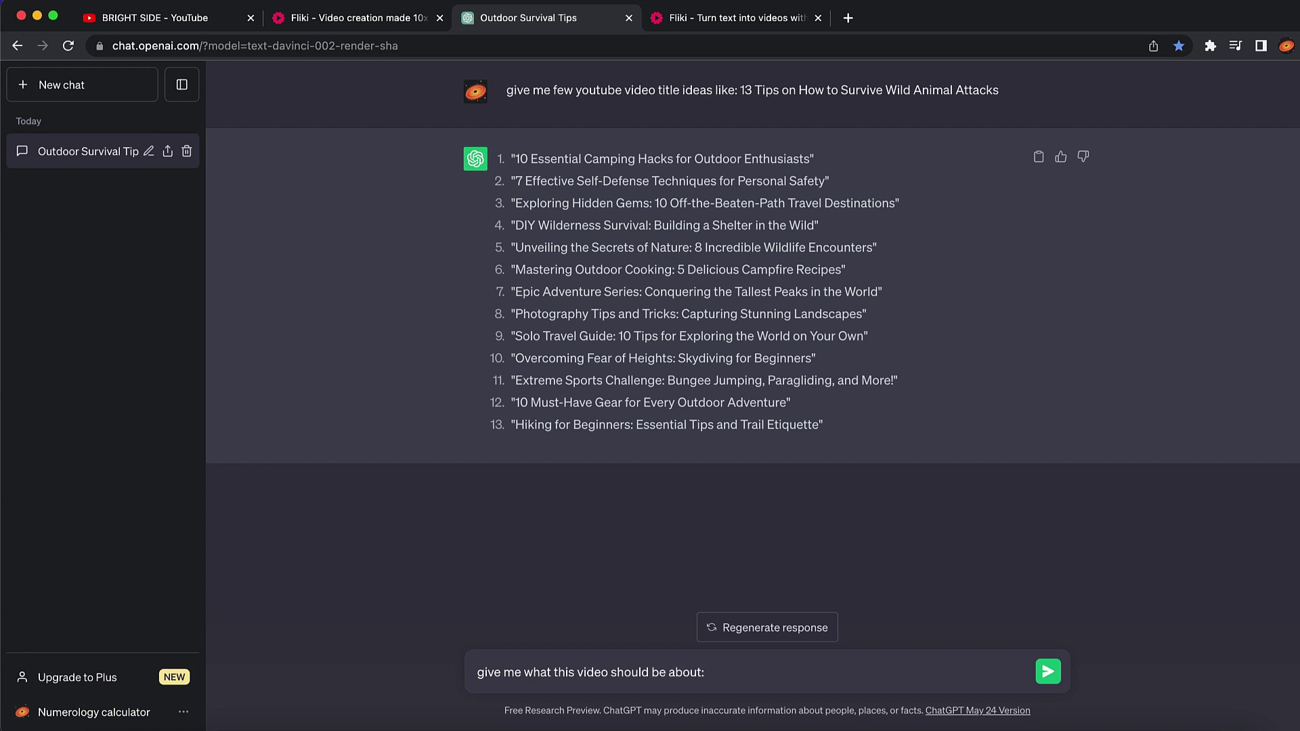
text(10 Essential Camping Hacks for Outdoor Enthusiasts)
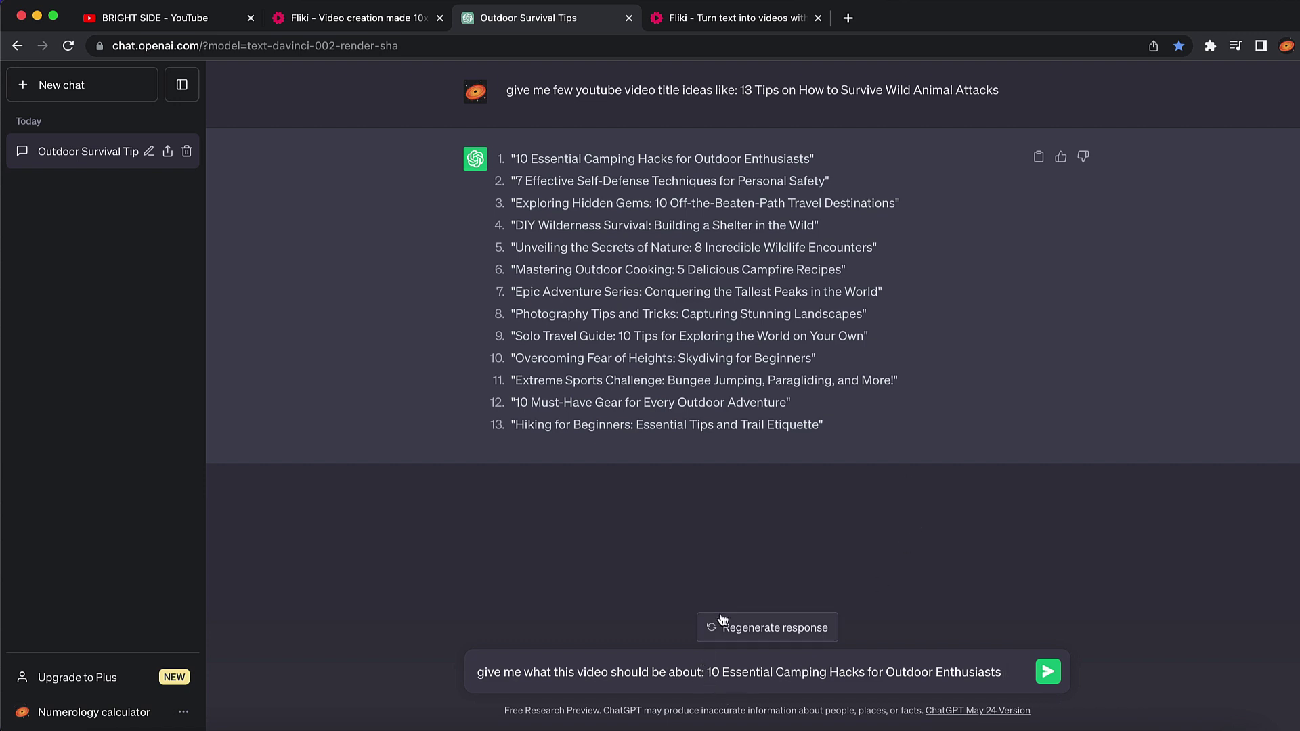
click(702, 673)
text(in few)
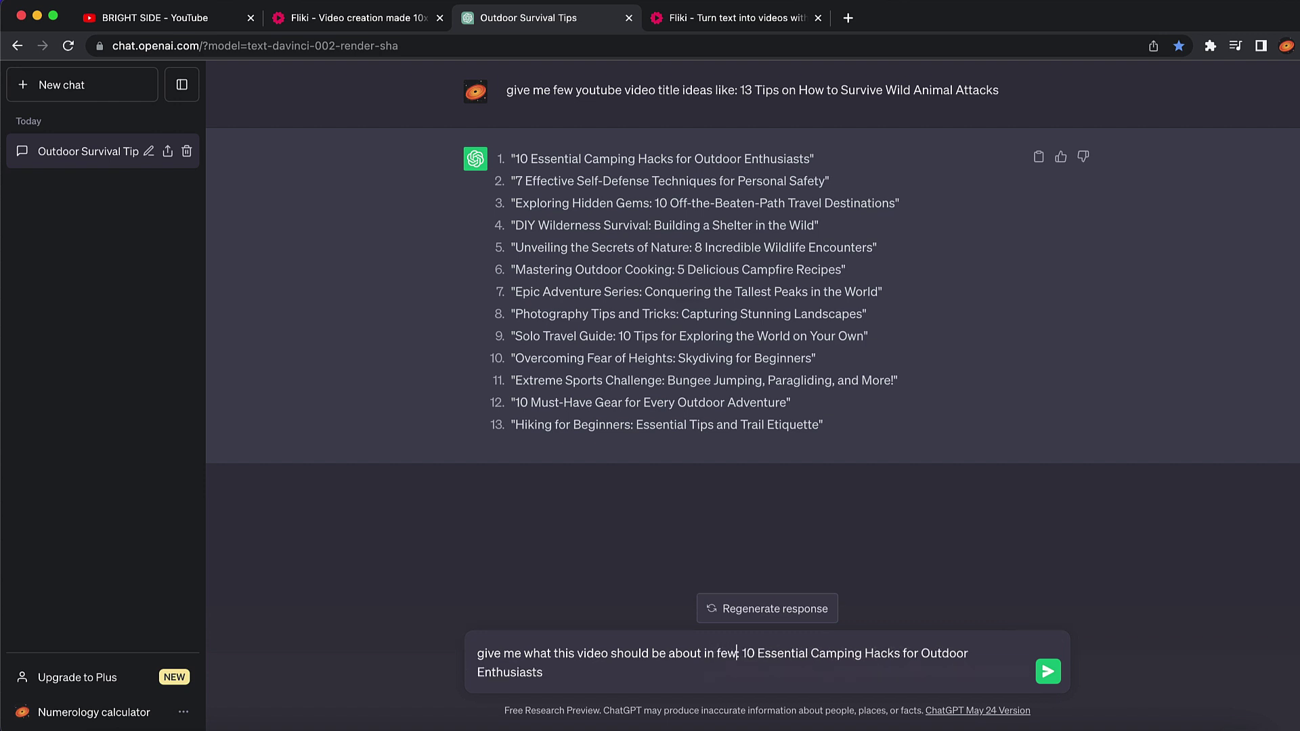
key(BackSpace)
text(shot)
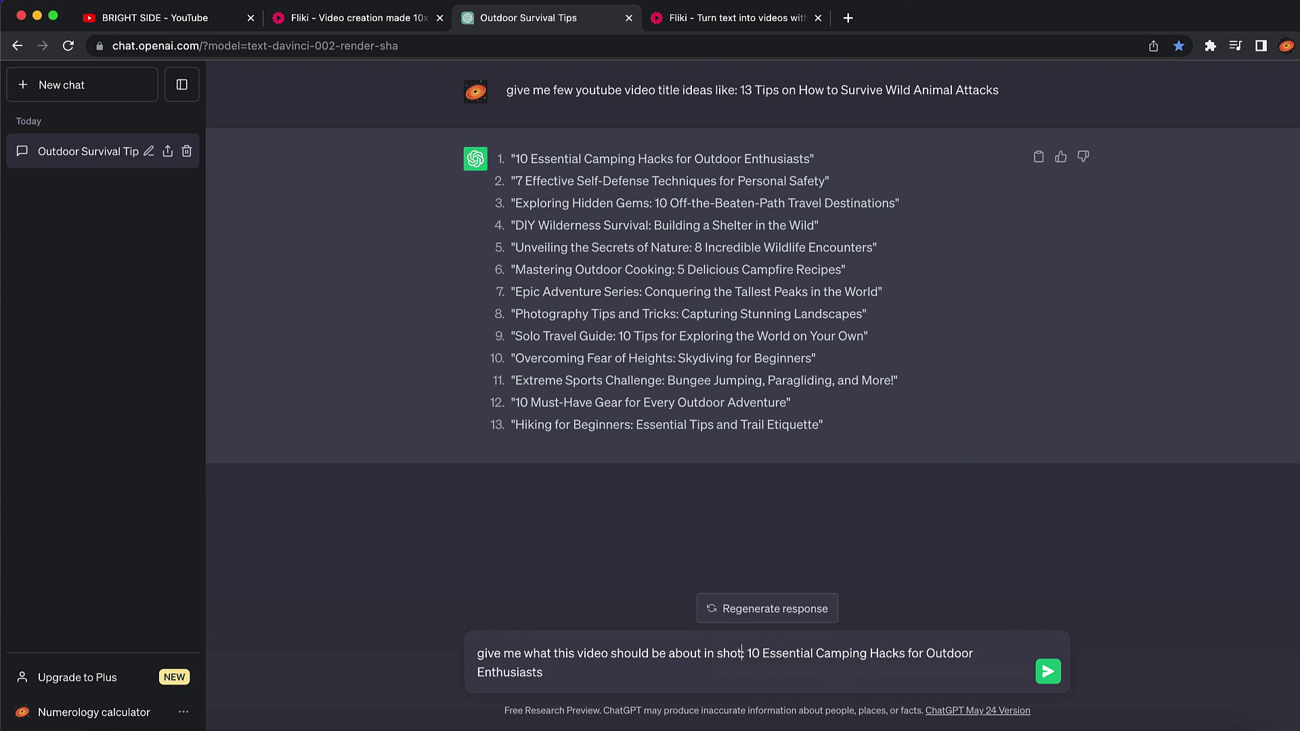
click(1048, 672)
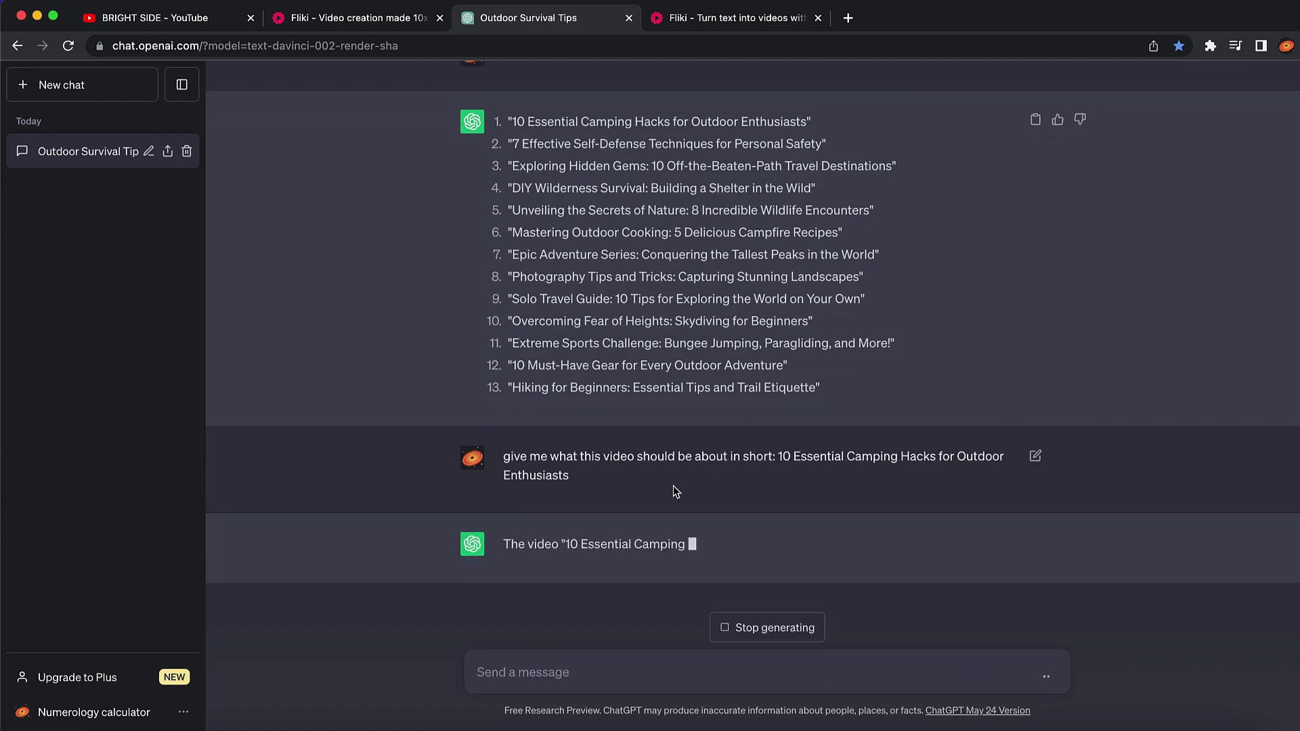
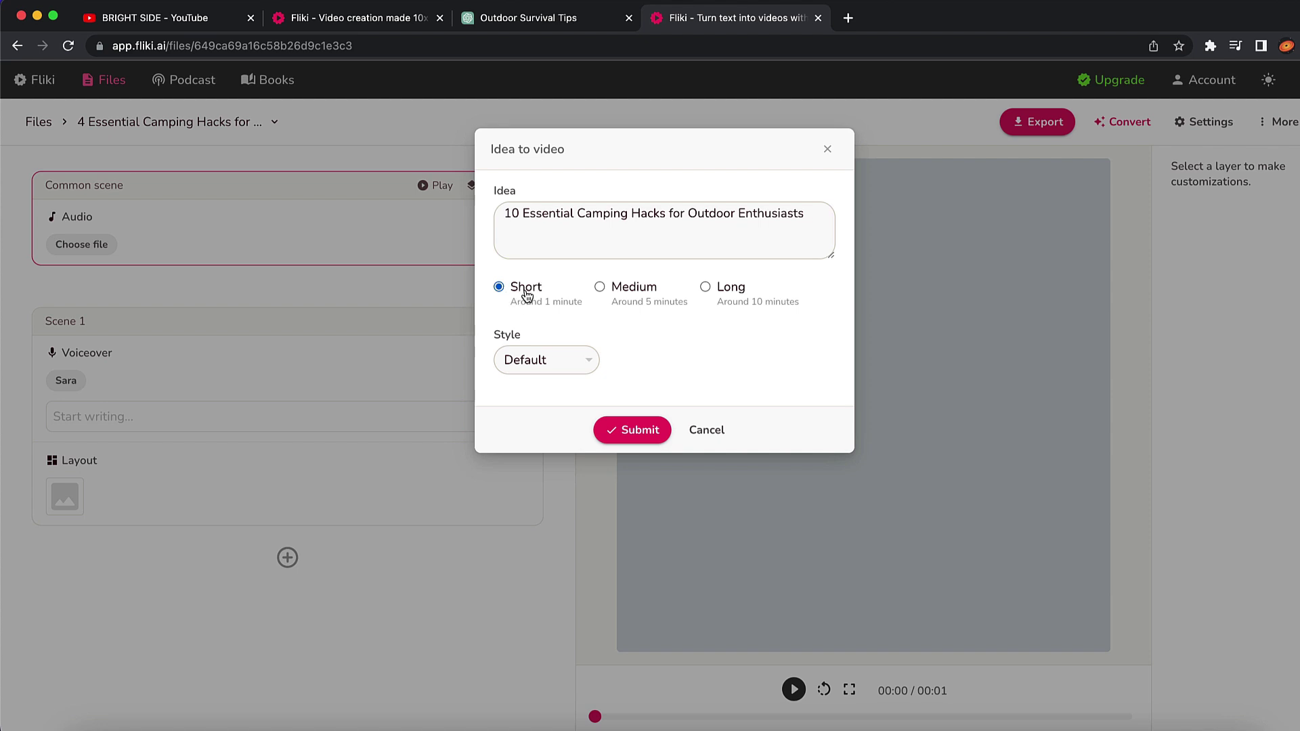
Step: Set the style of the short idea-to-video conversion to Explainer
click(561, 367)
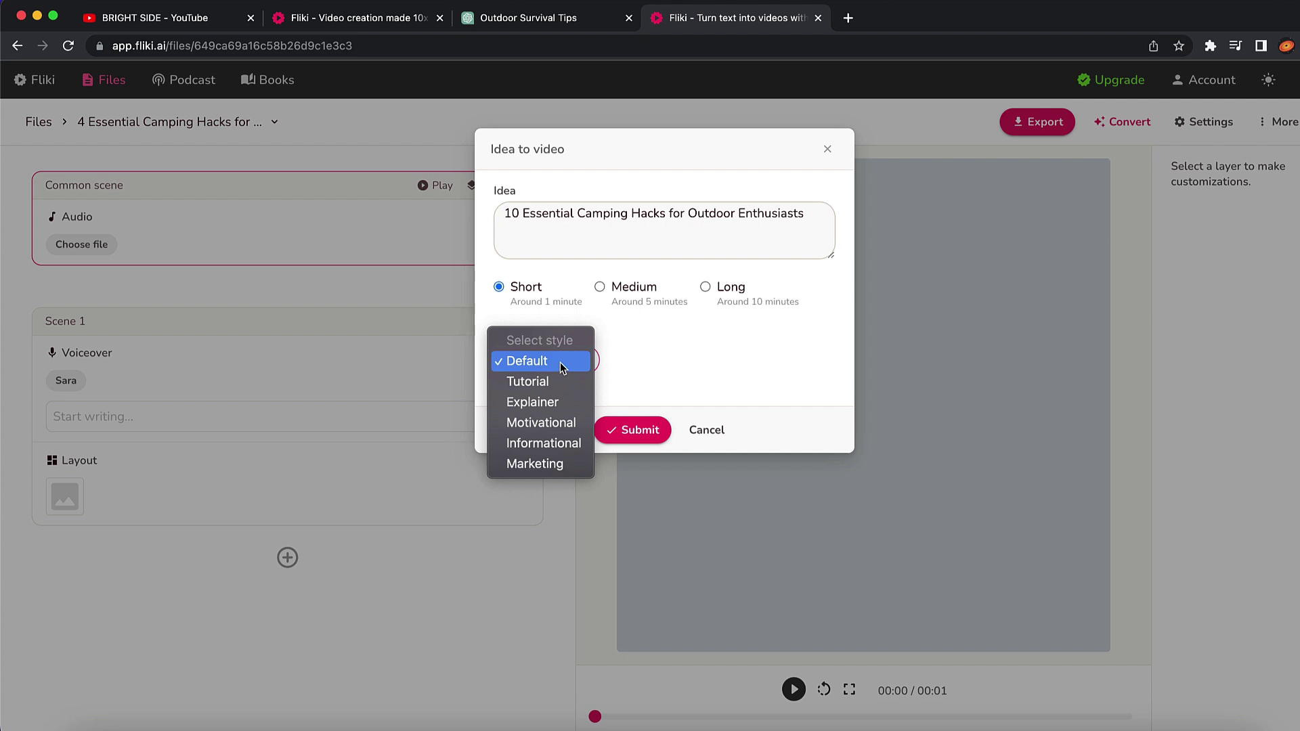
click(624, 349)
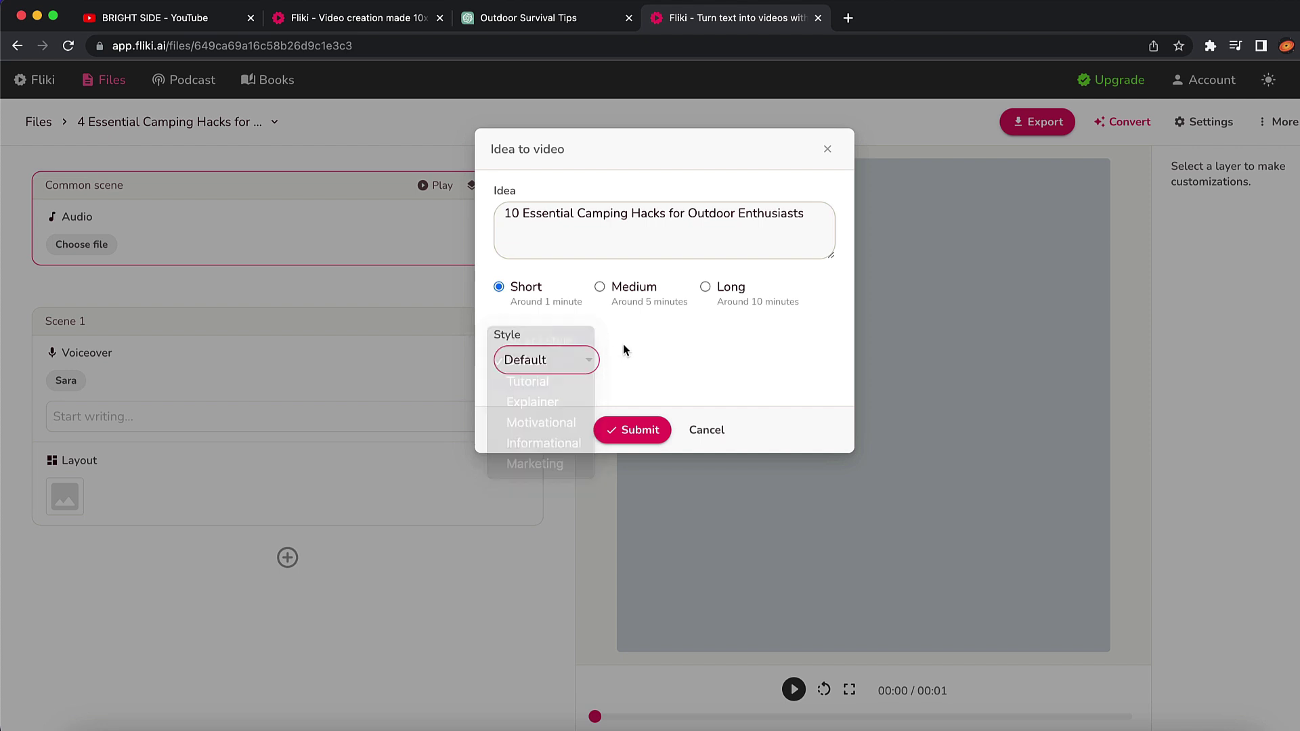
click(522, 359)
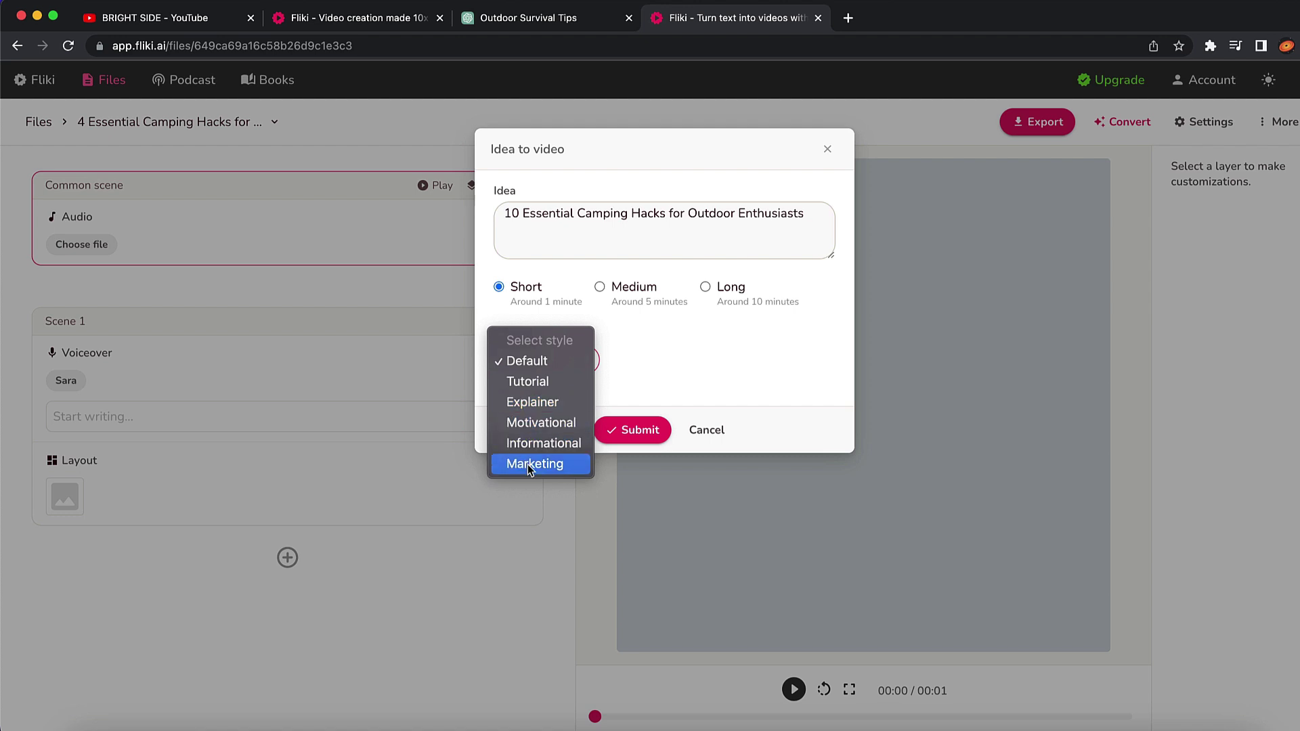
click(538, 405)
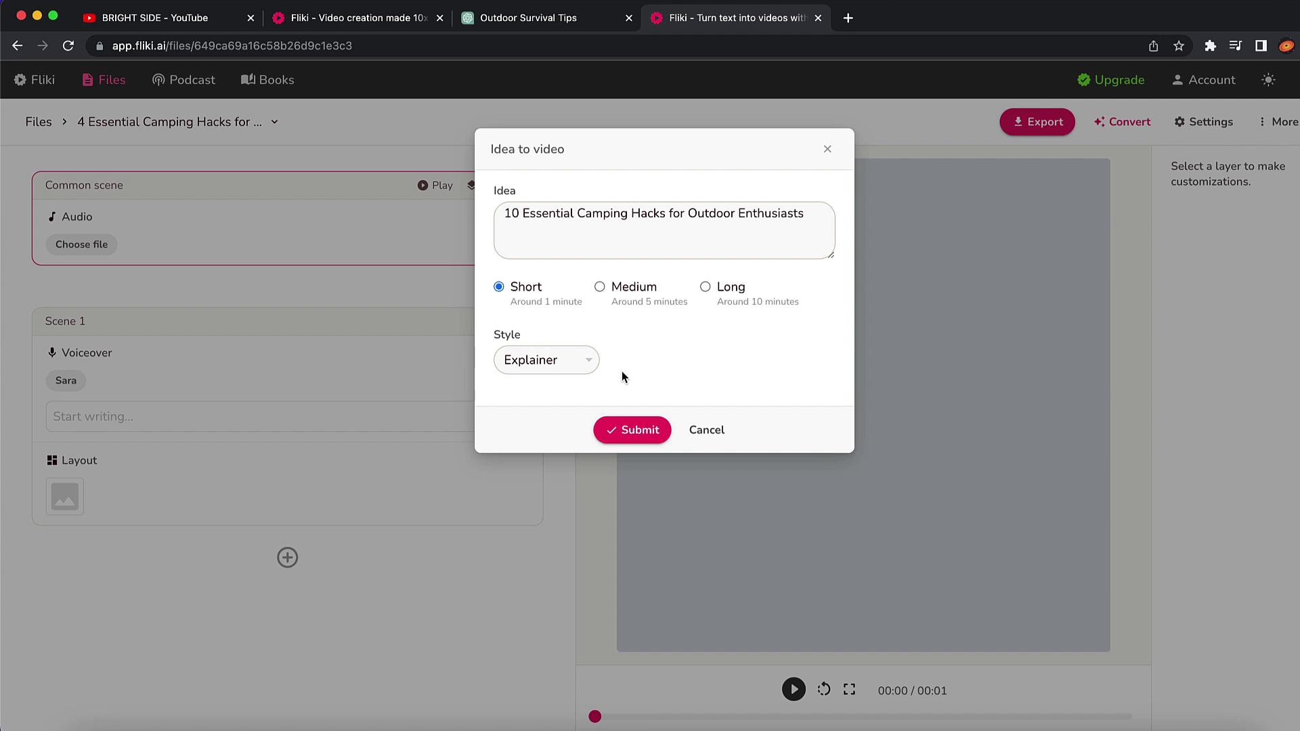
Step: Change the idea to "4 Essential Camping Hacks for Outdoor Enthusiasts" and submit the short video conversion
click(520, 212)
drag(520, 212, 472, 213)
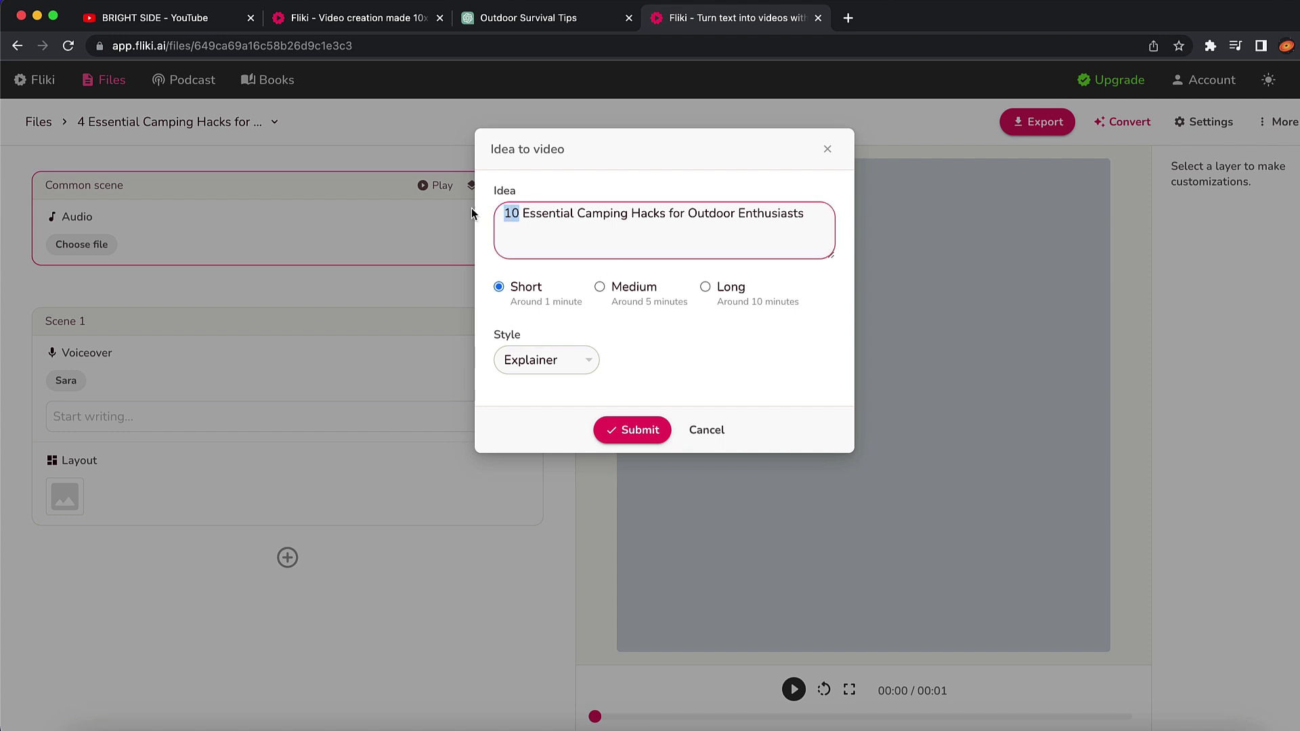
text(5)
click(748, 366)
click(513, 214)
key(BackSpace)
text(4)
click(687, 346)
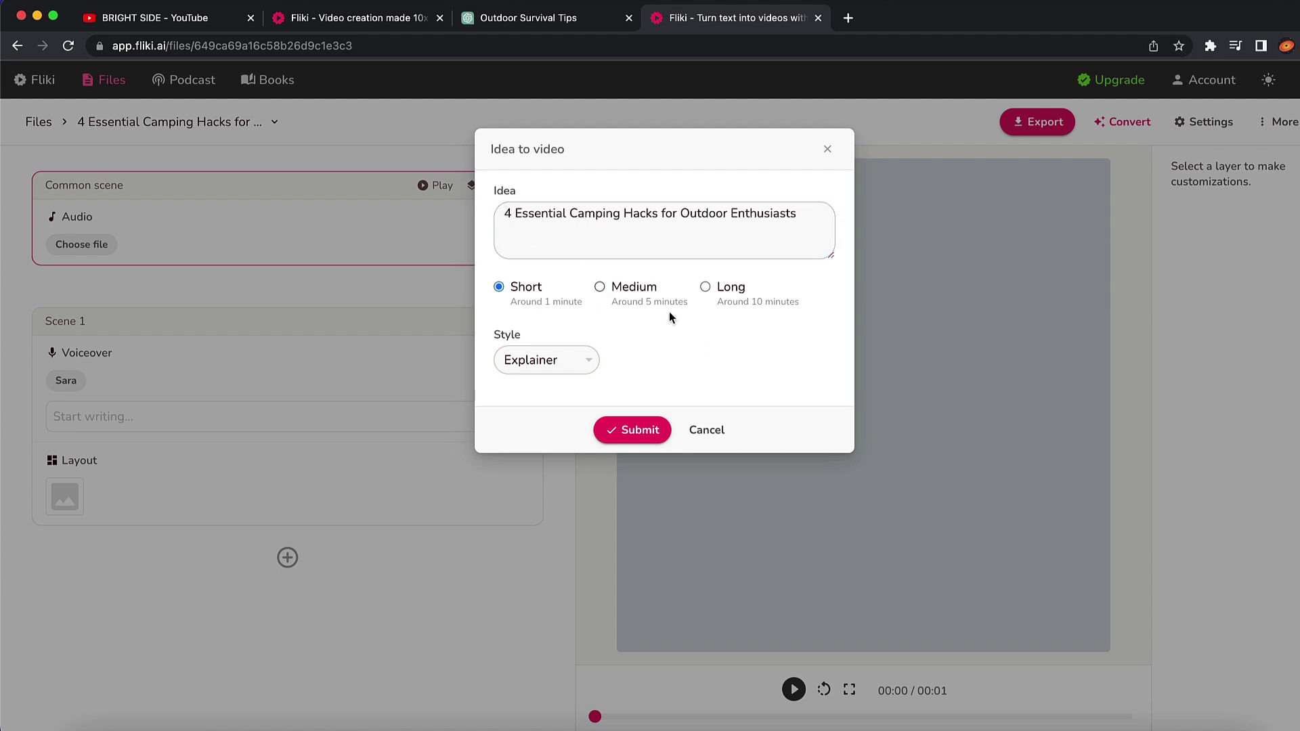
click(750, 260)
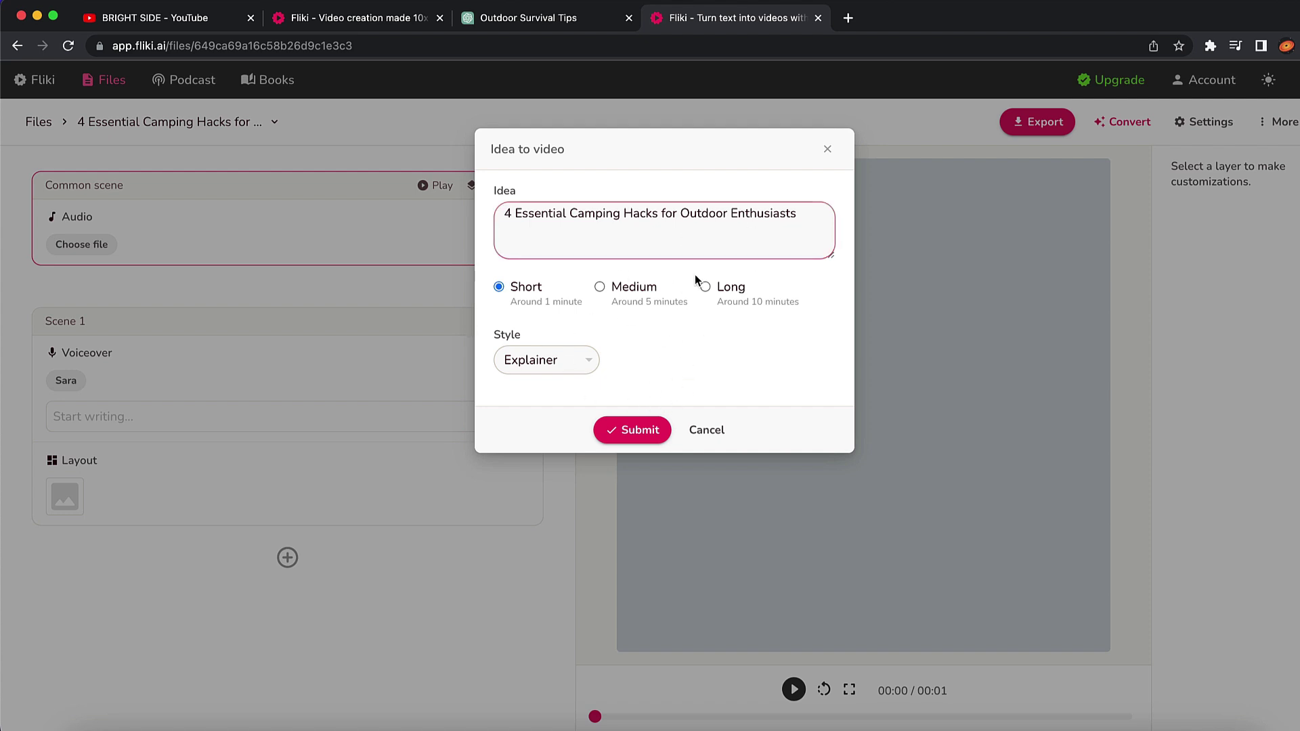
click(670, 186)
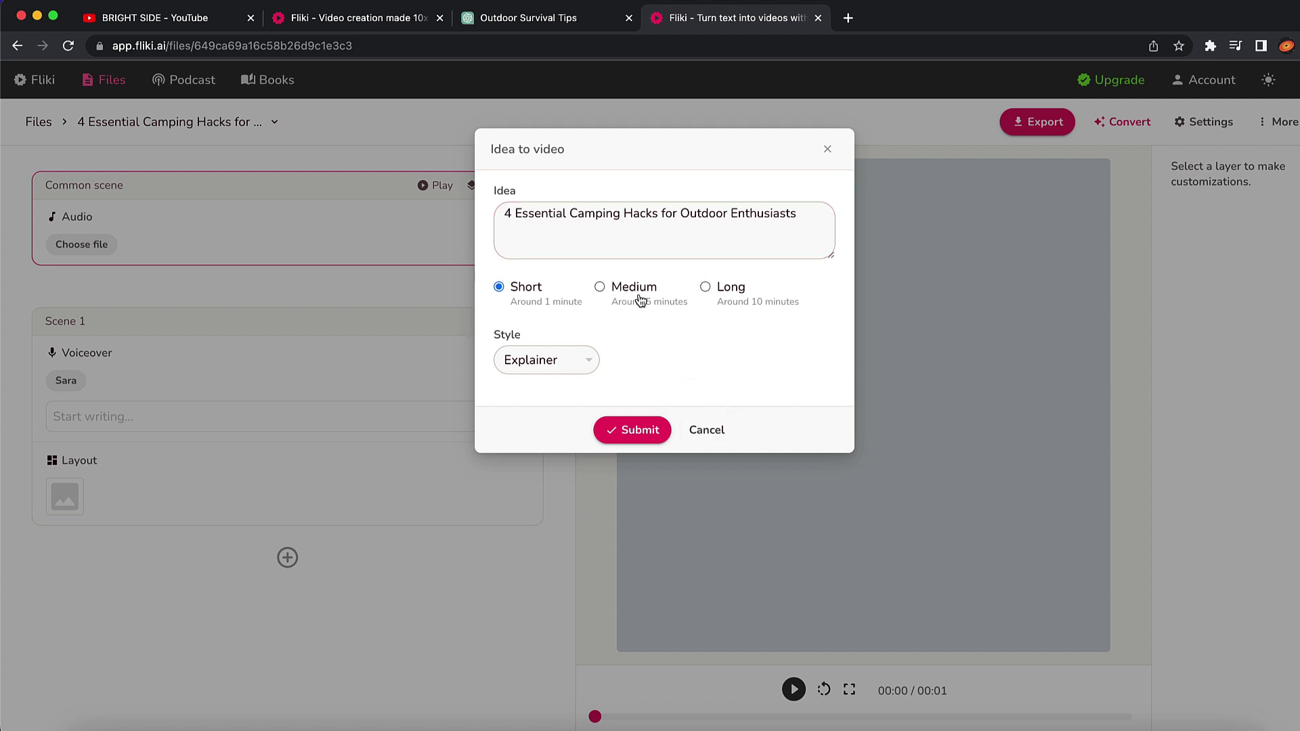
click(630, 430)
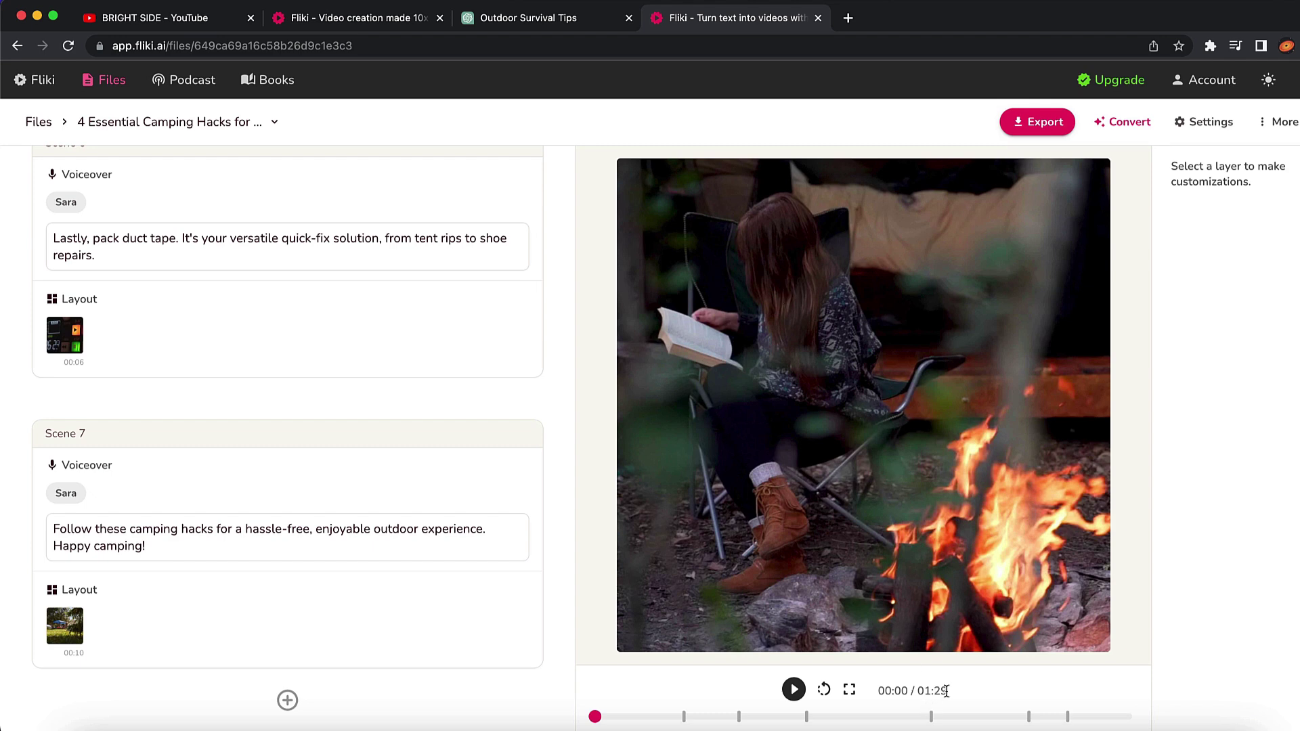
Step: Audition male voices from Scene 1's voiceover, choose Christopher, and apply that voice to all voiceovers
drag(951, 691, 914, 694)
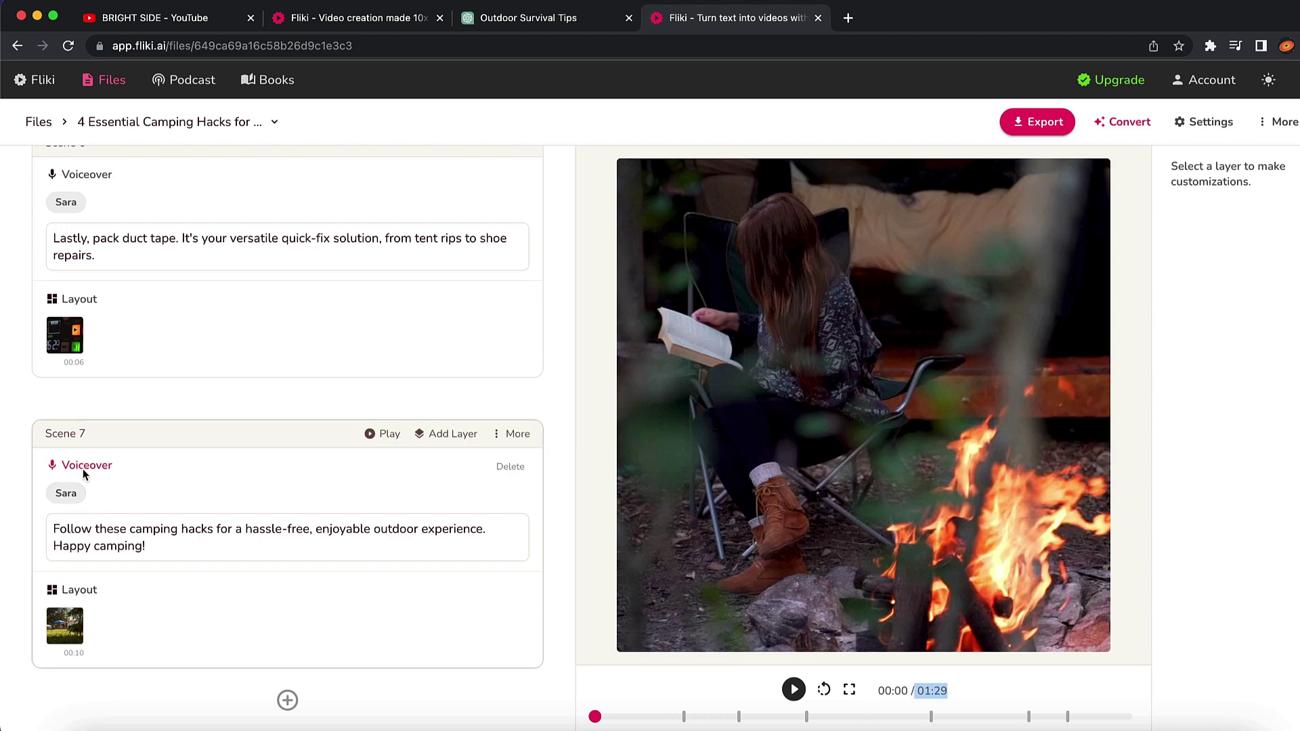
scroll(174, 423, up, 20)
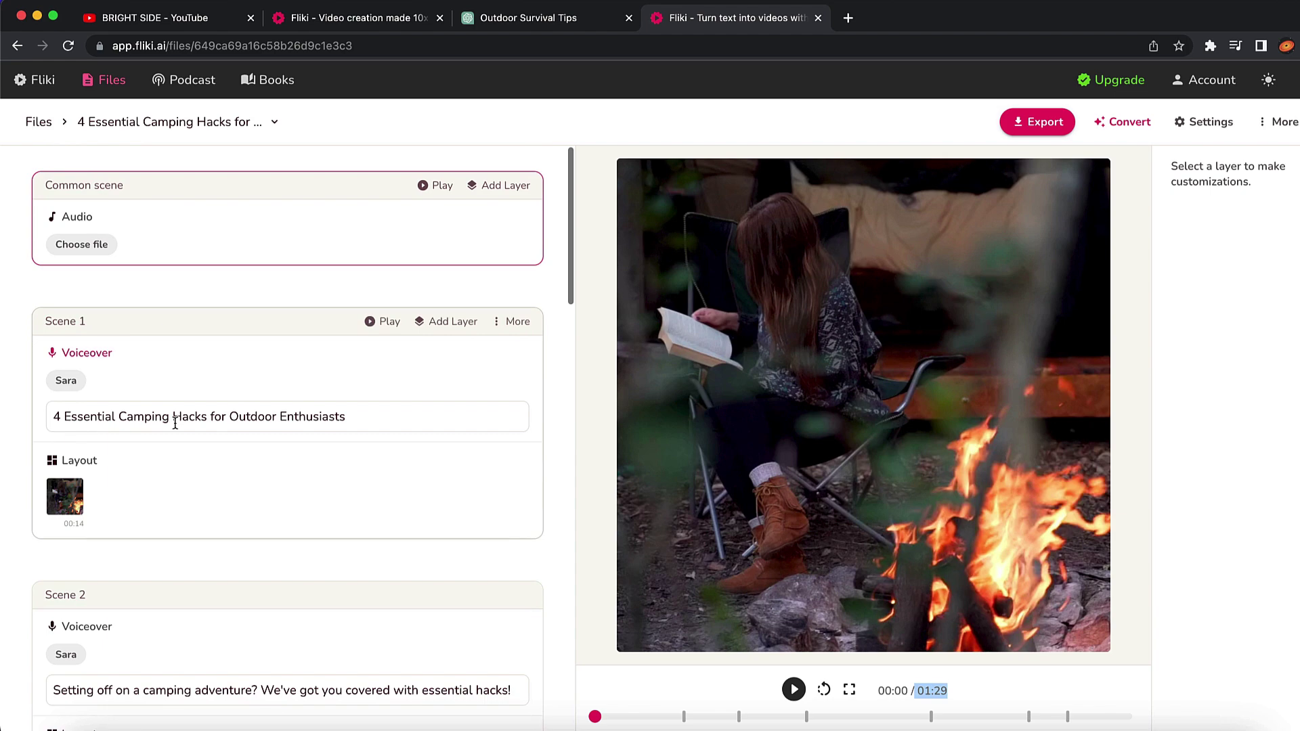
click(69, 384)
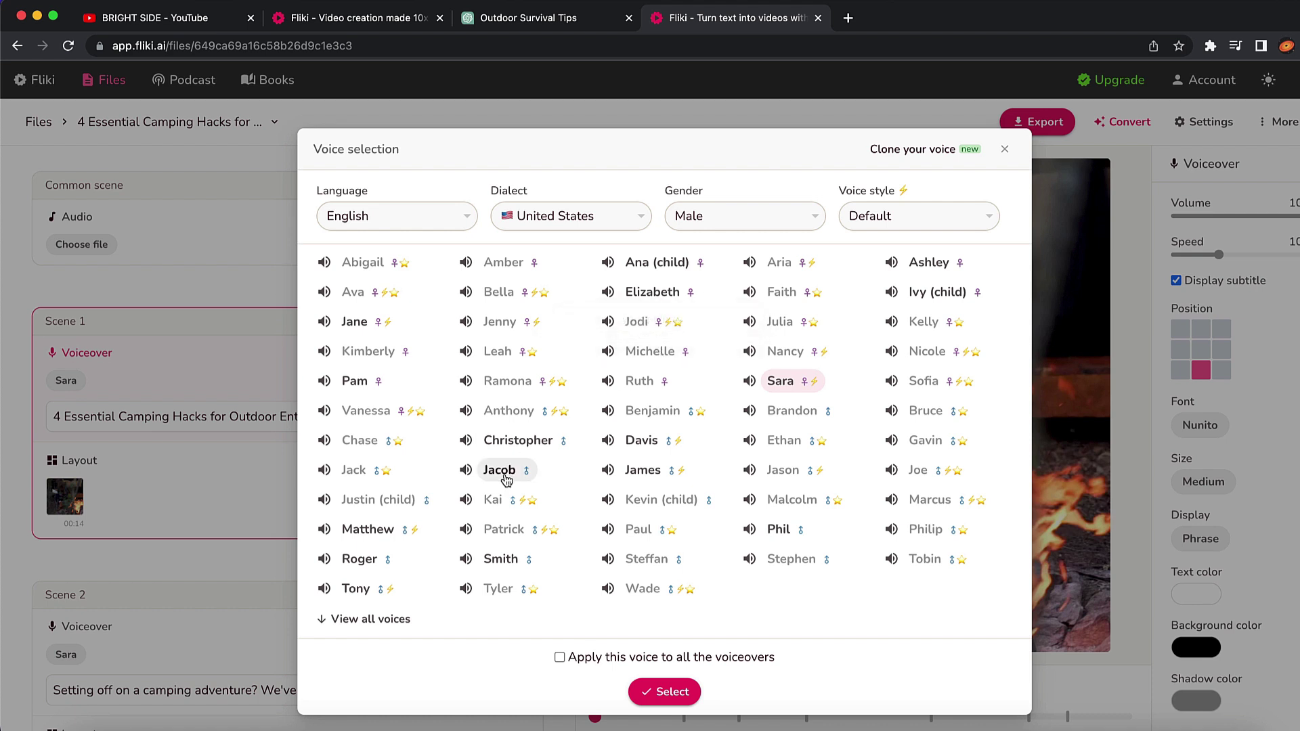
click(466, 472)
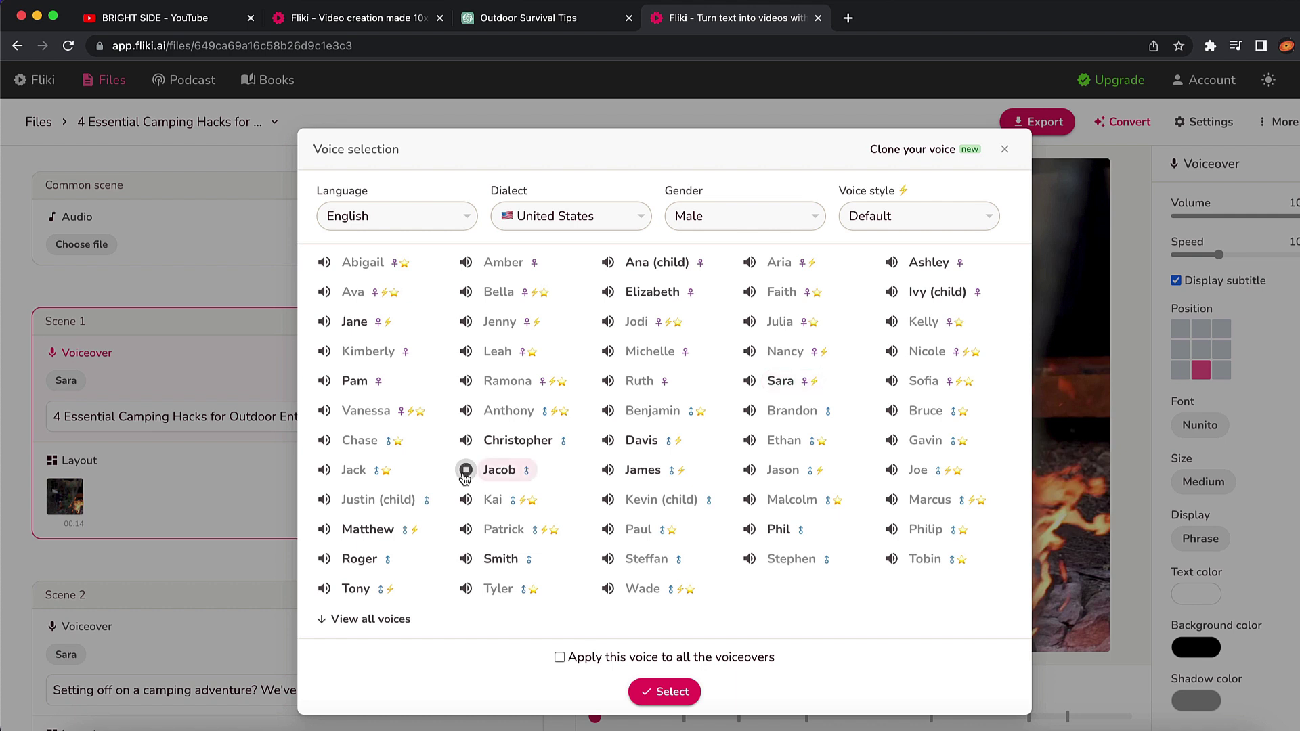
key(XF86AudioRaiseVolume)
key(XF86AudioRaiseVolume)
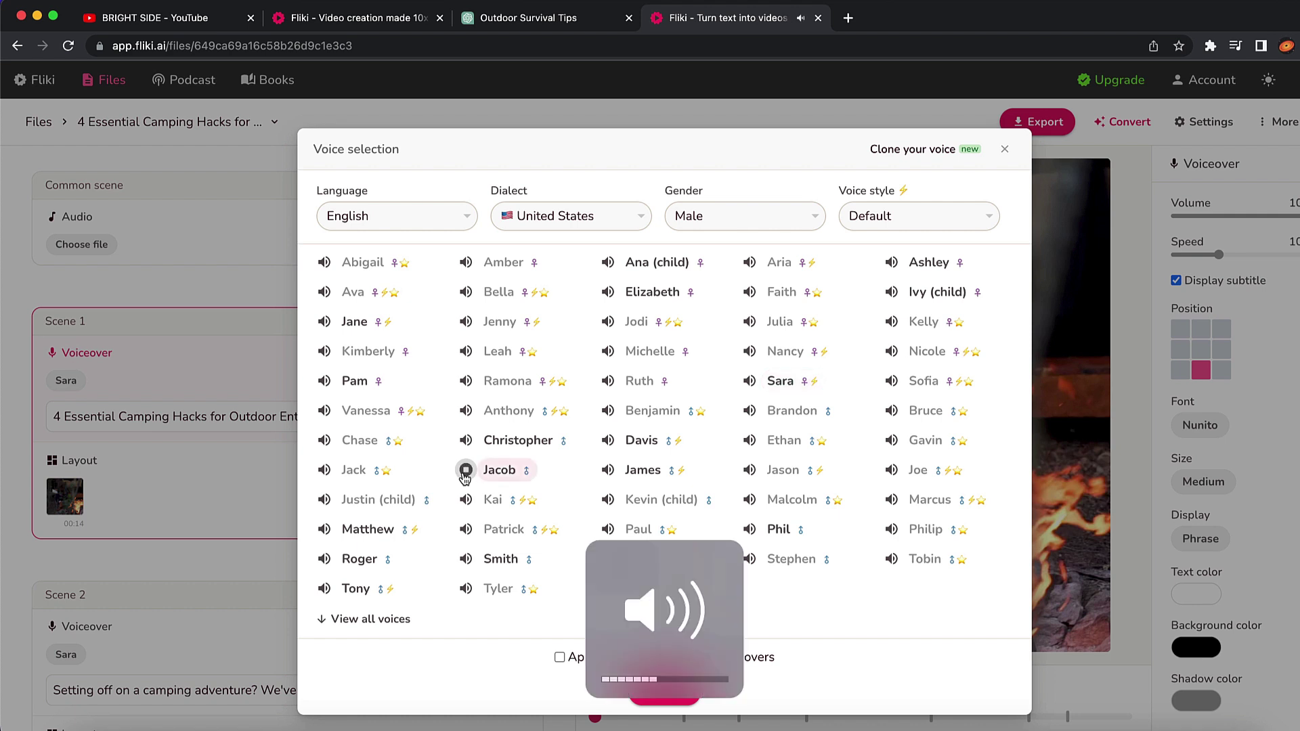
click(466, 442)
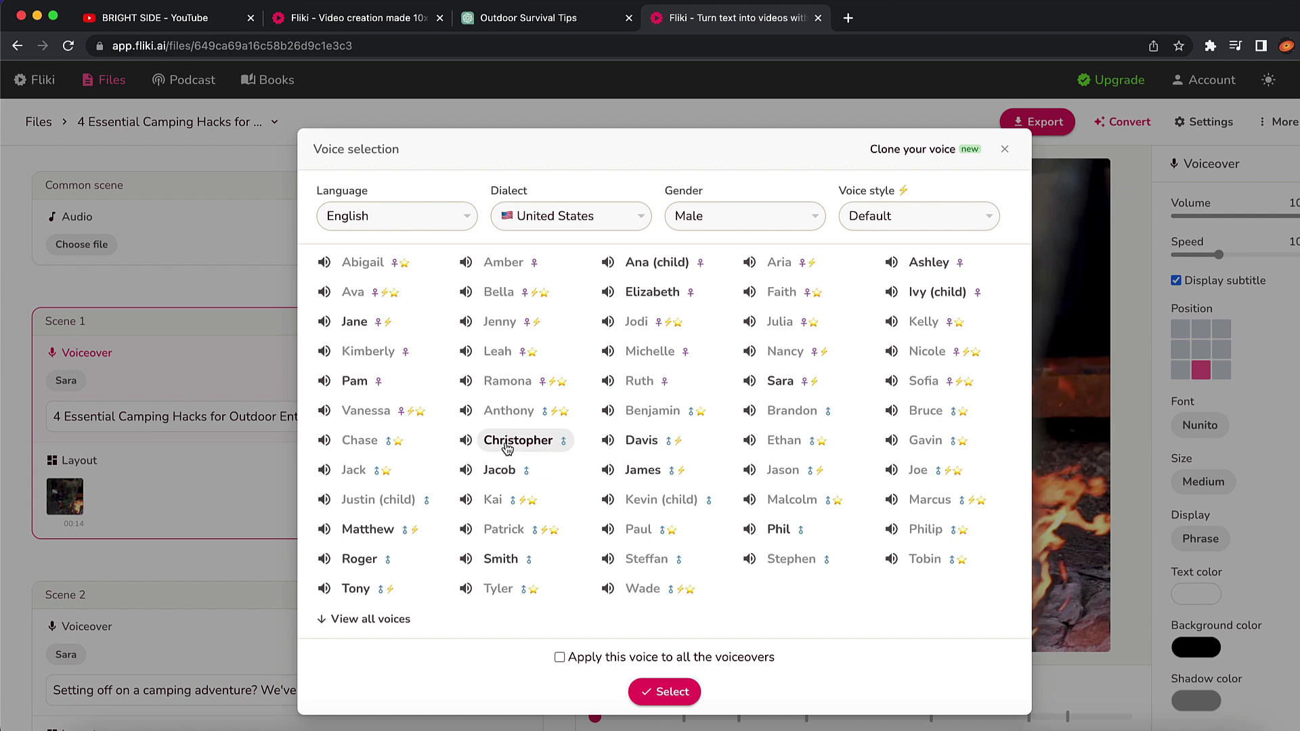
click(560, 658)
click(667, 694)
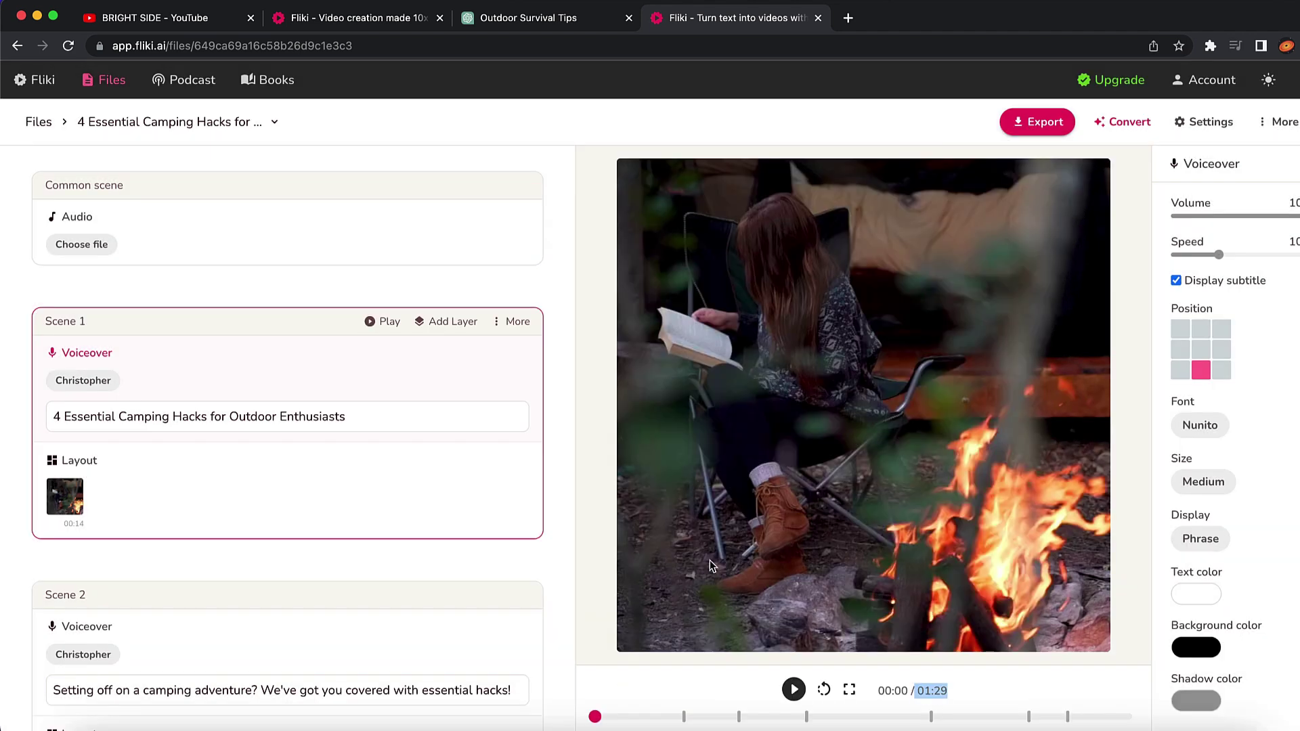
Step: Try the centre position for Scene 1's subtitles, restore the bottom-centre position, and browse the available fonts
click(1201, 349)
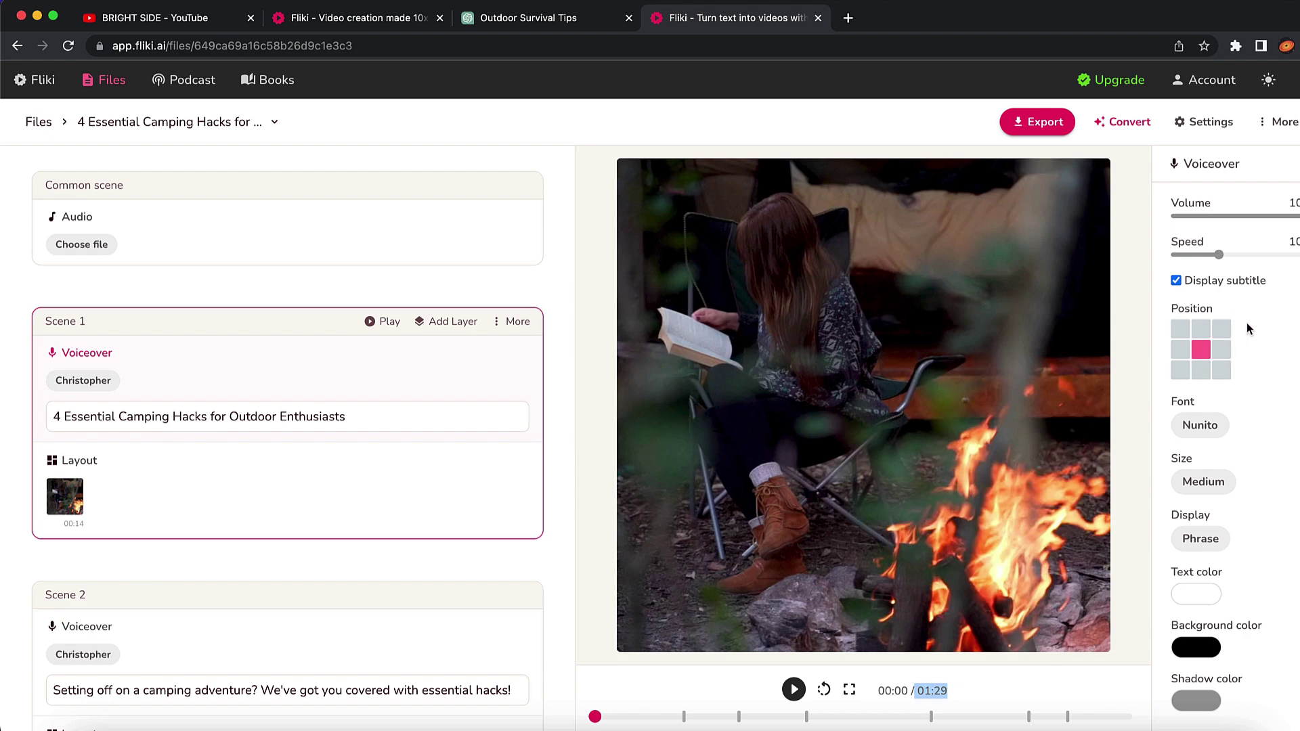
click(1202, 374)
click(1217, 435)
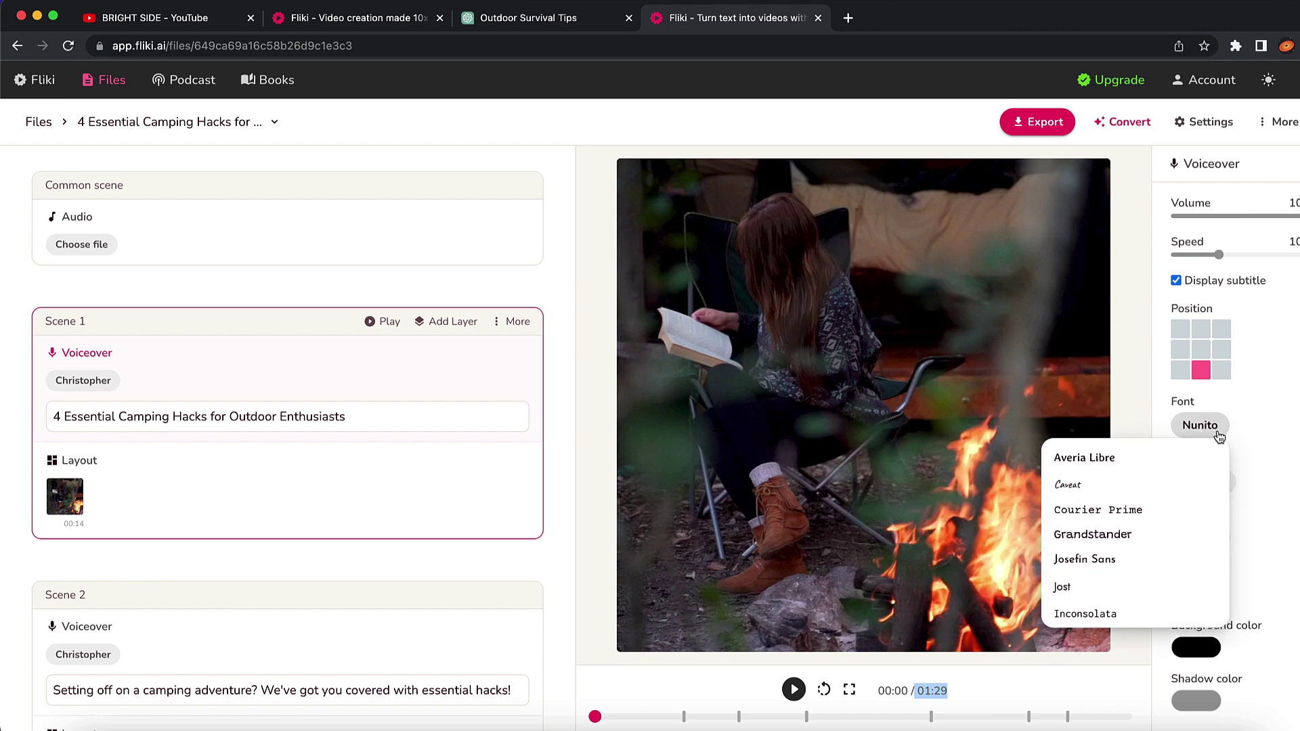
scroll(1152, 525, down, 2)
scroll(1152, 526, down, 6)
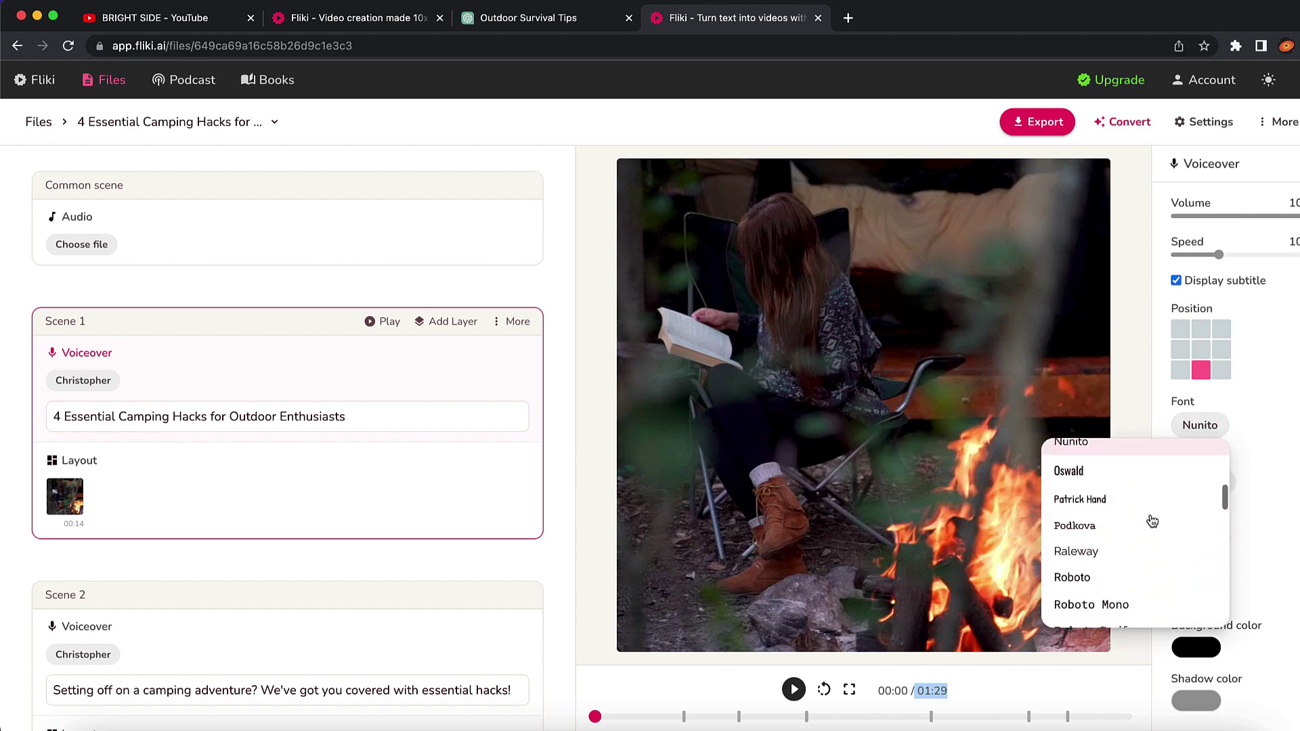
scroll(1149, 522, up, 10)
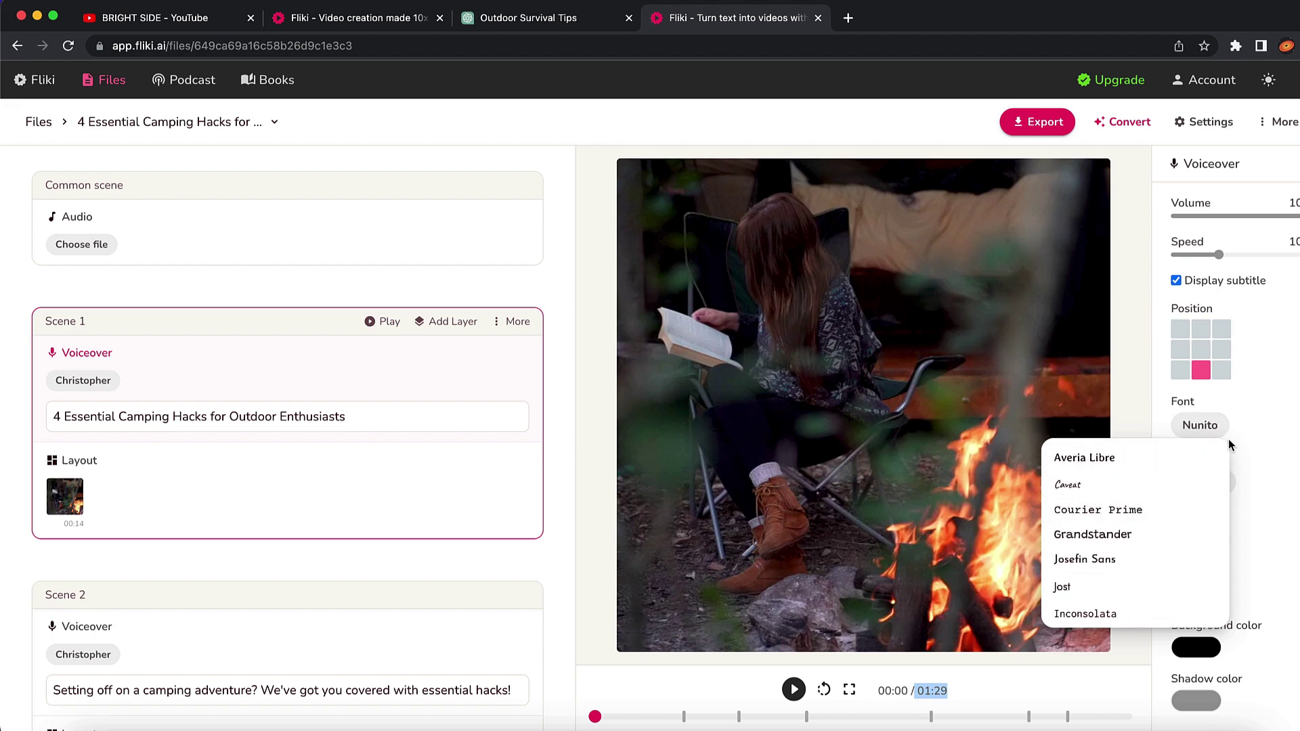
click(1243, 415)
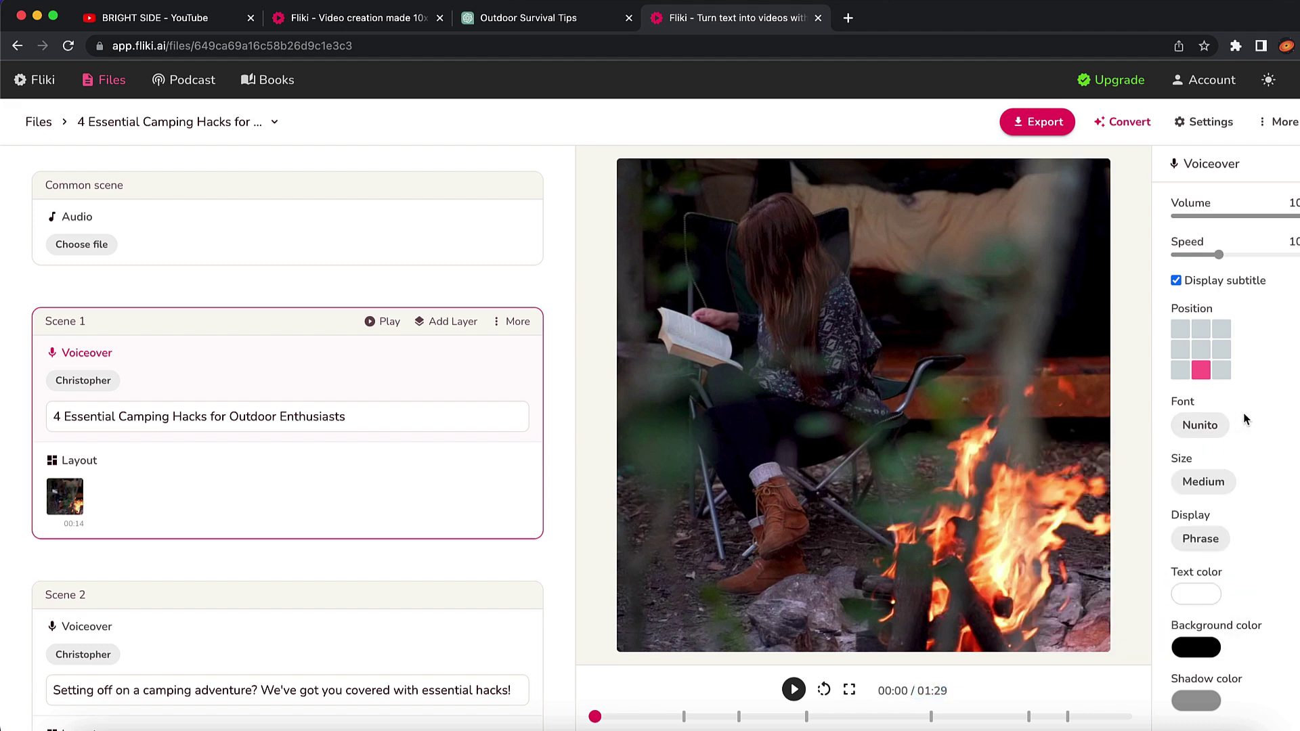
Step: Set Scene 1's subtitle size to Large, keep the Phrase display, and apply the settings to all voiceover layers
click(1221, 485)
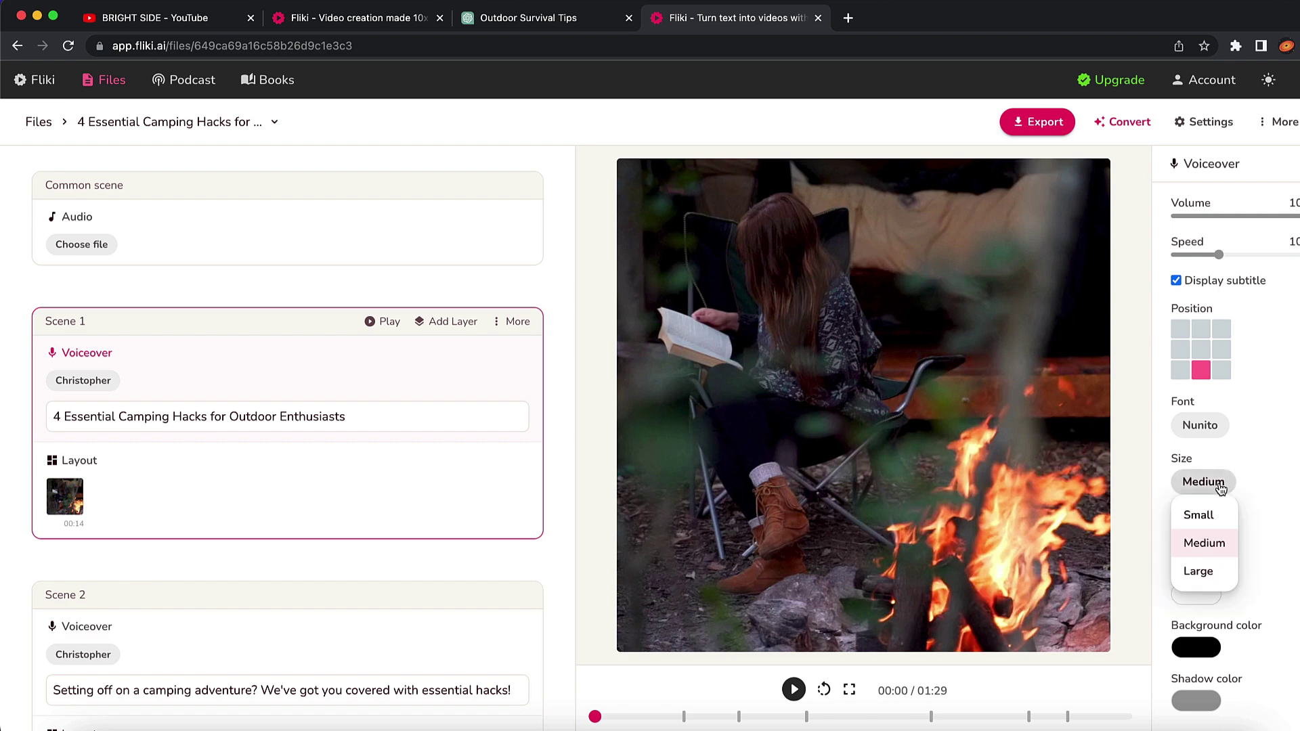
click(1199, 571)
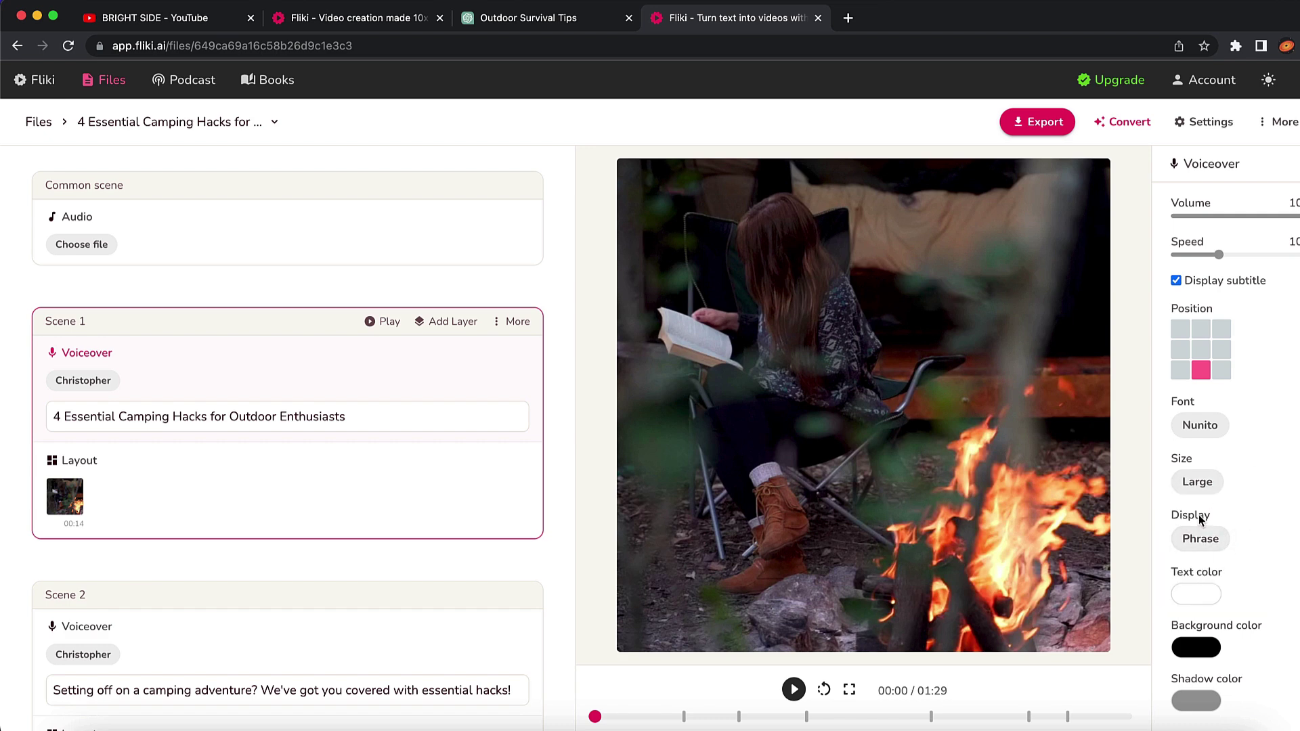
click(1215, 541)
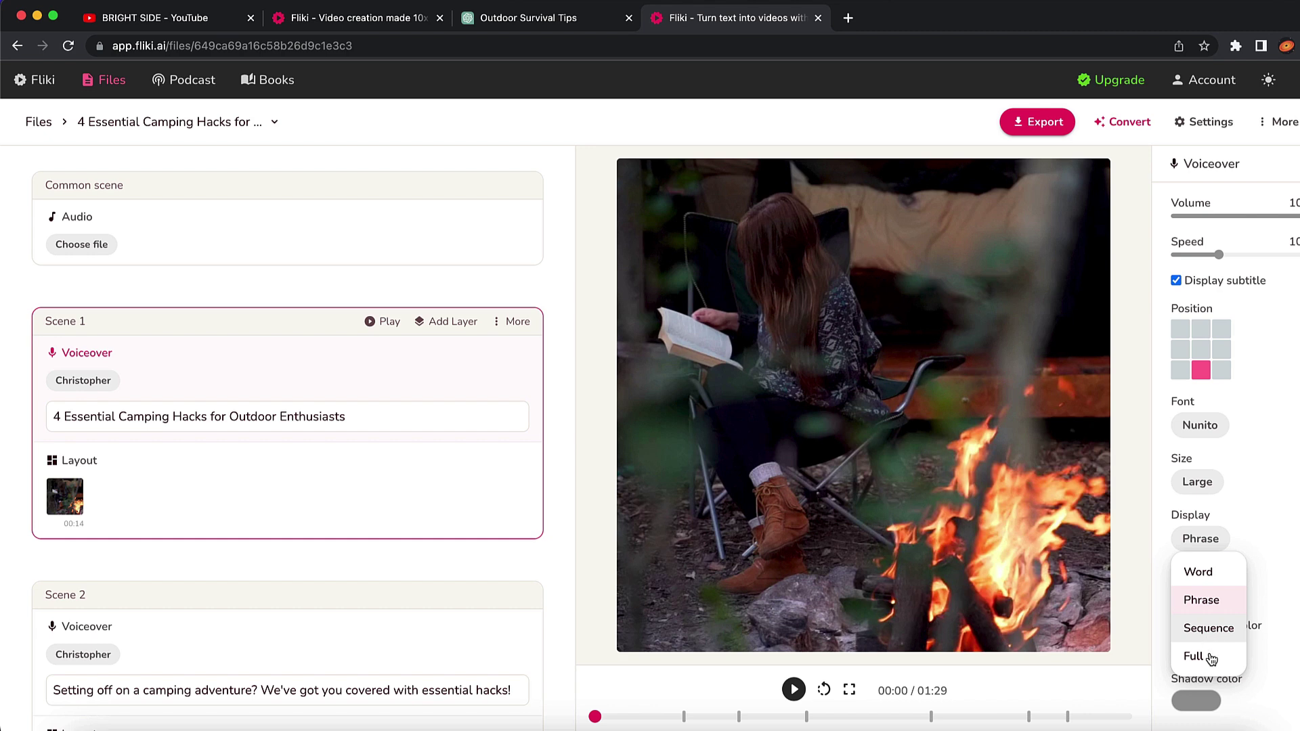
click(1257, 526)
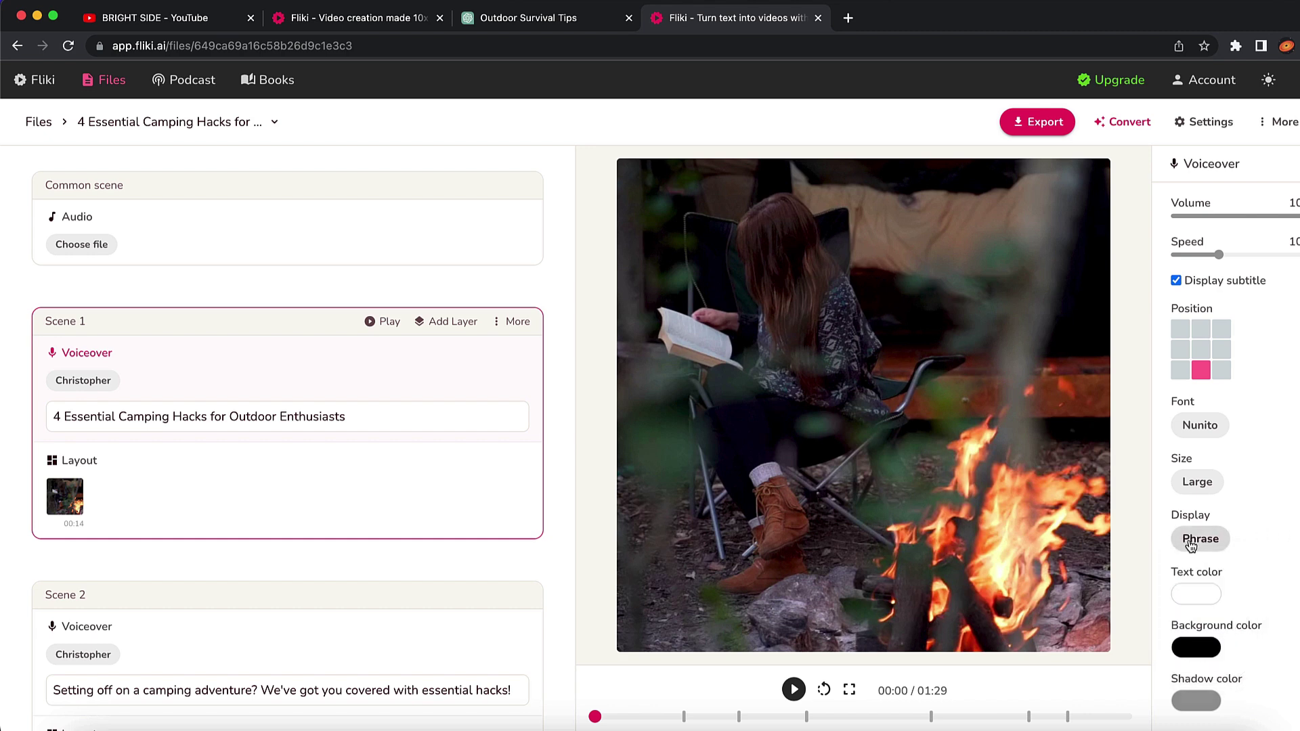
scroll(1191, 593, down, 2)
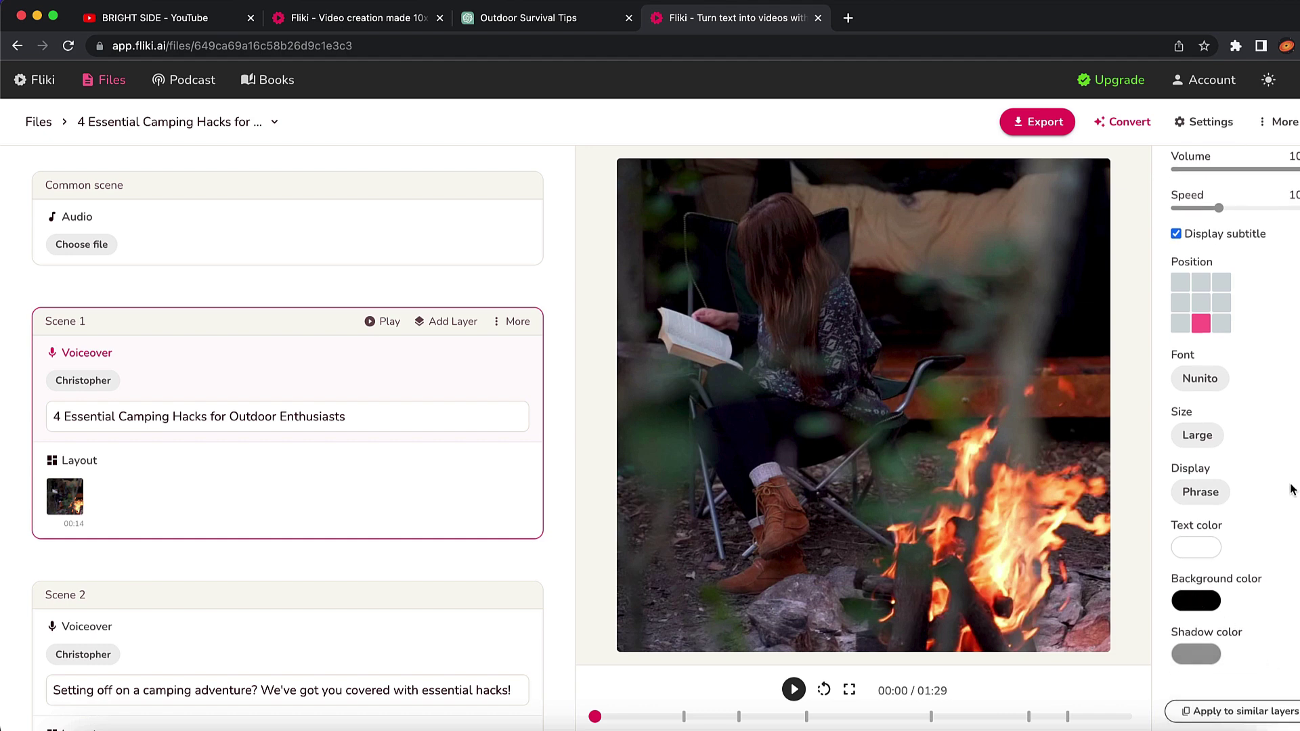
click(1239, 707)
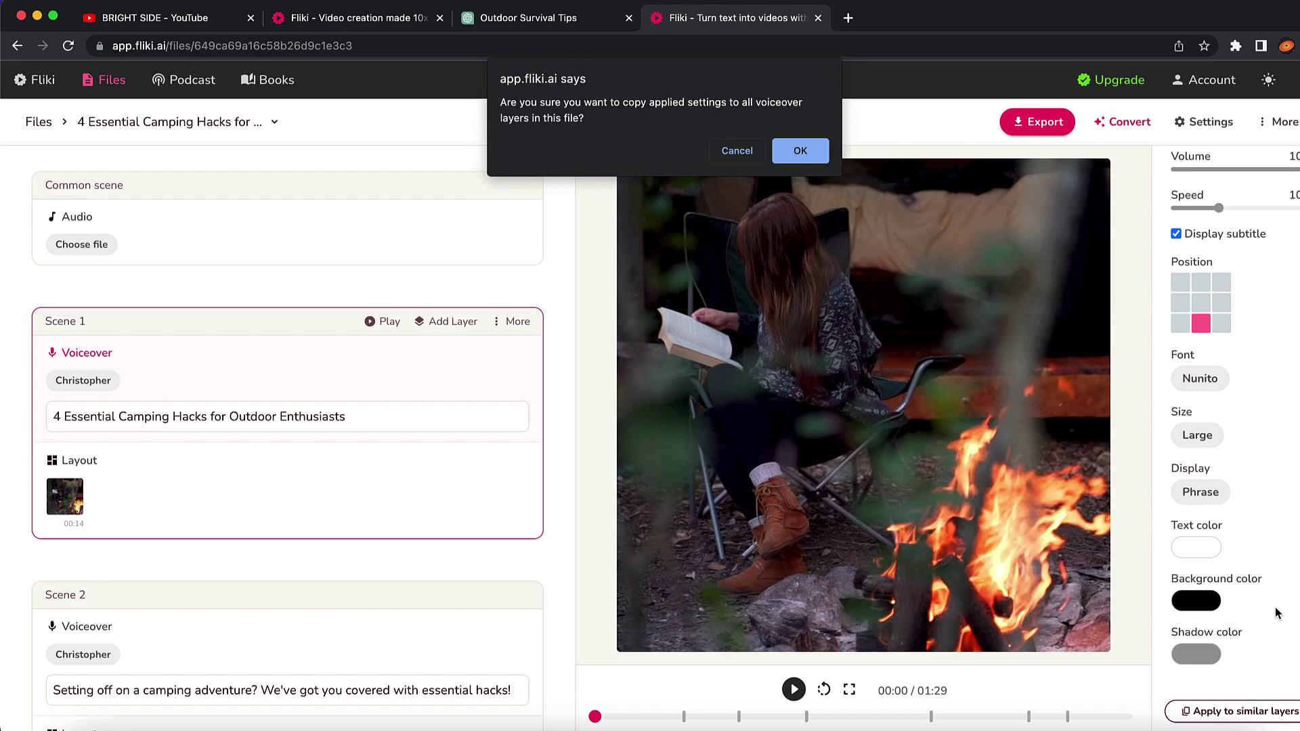
click(818, 152)
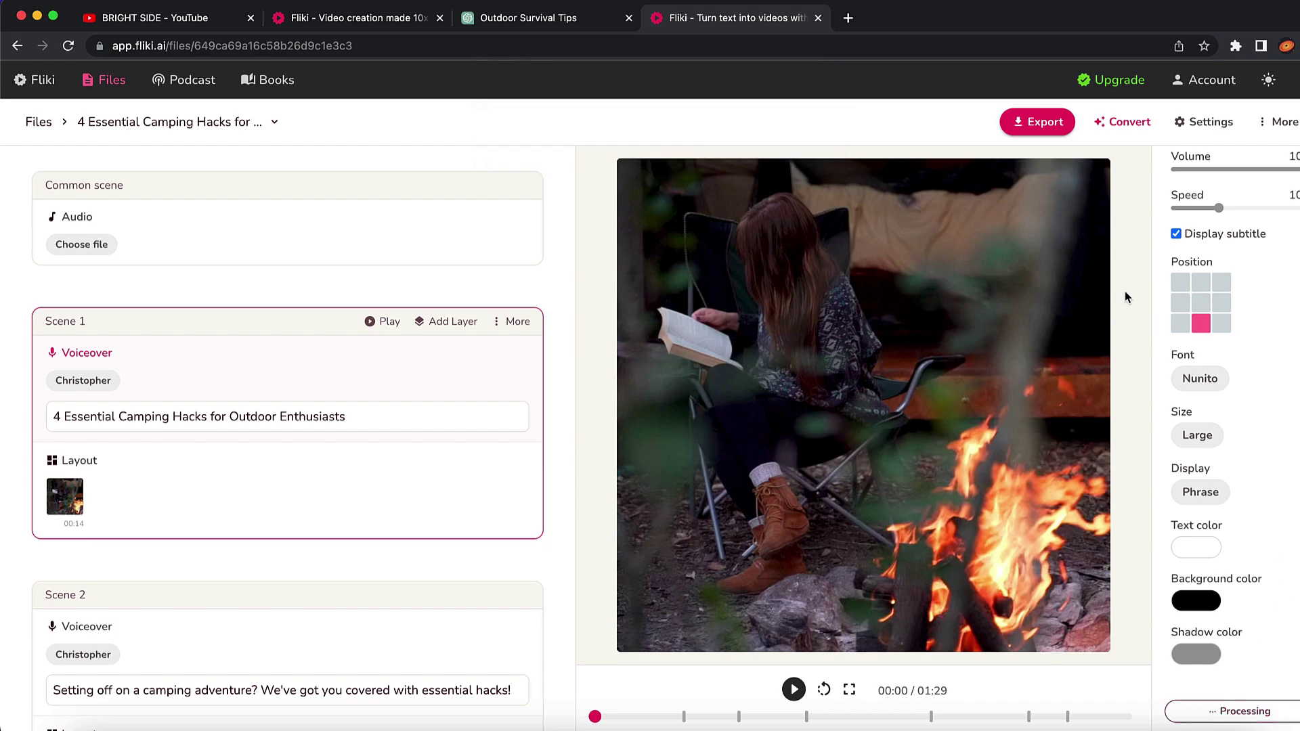
scroll(1265, 319, up, 1)
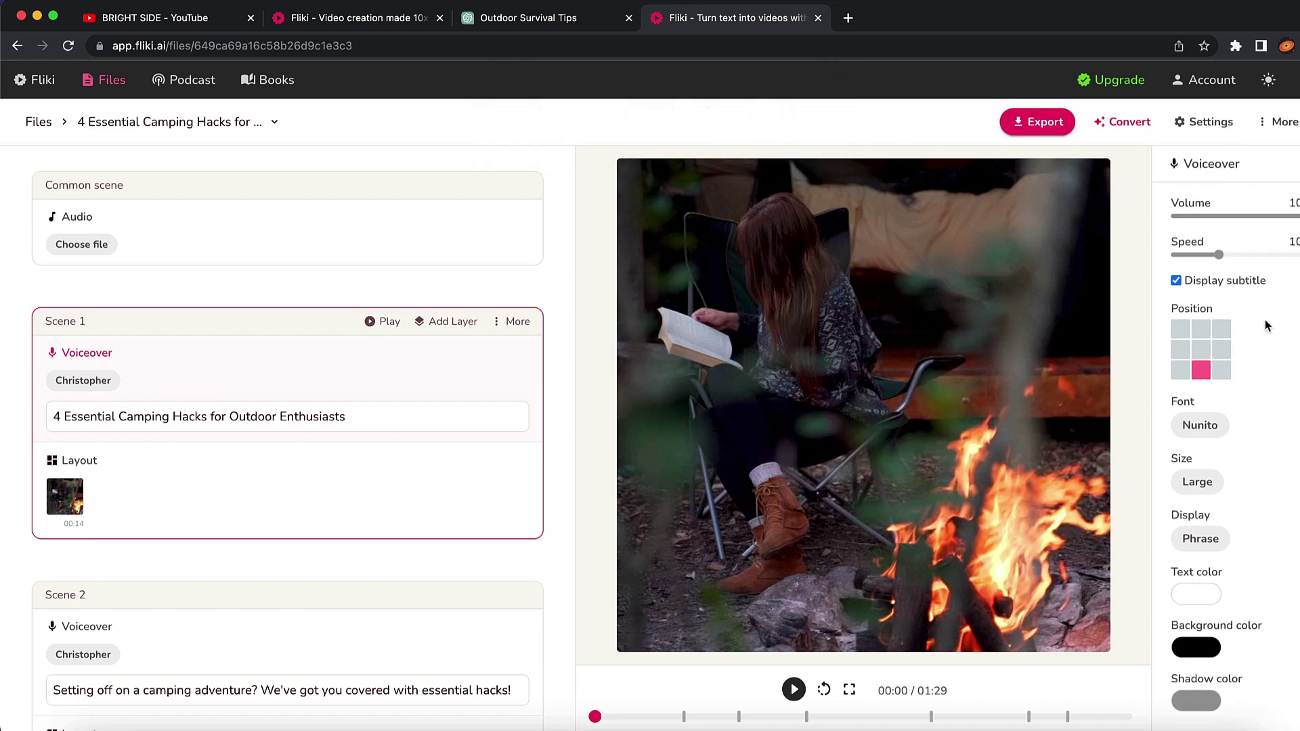
Step: Preview the video, moderately increase Scene 1's voiceover speed, and play the preview again
click(796, 692)
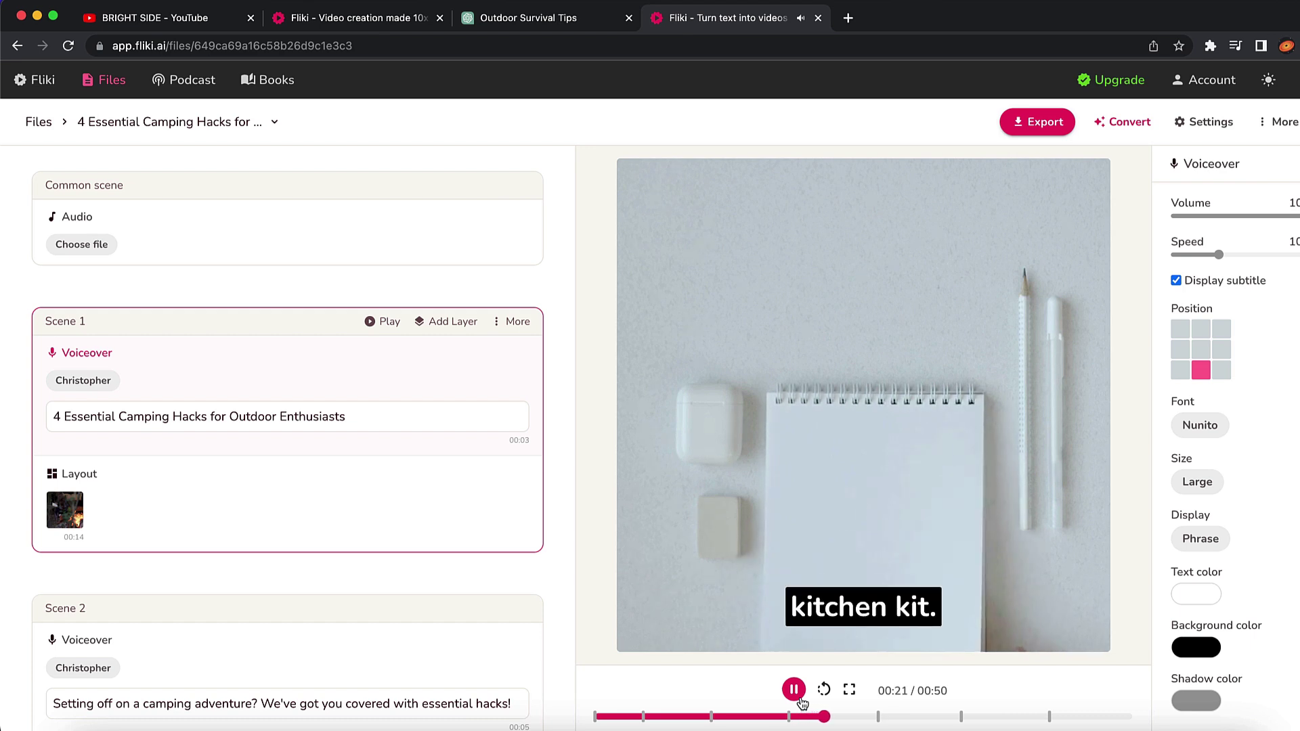
click(801, 700)
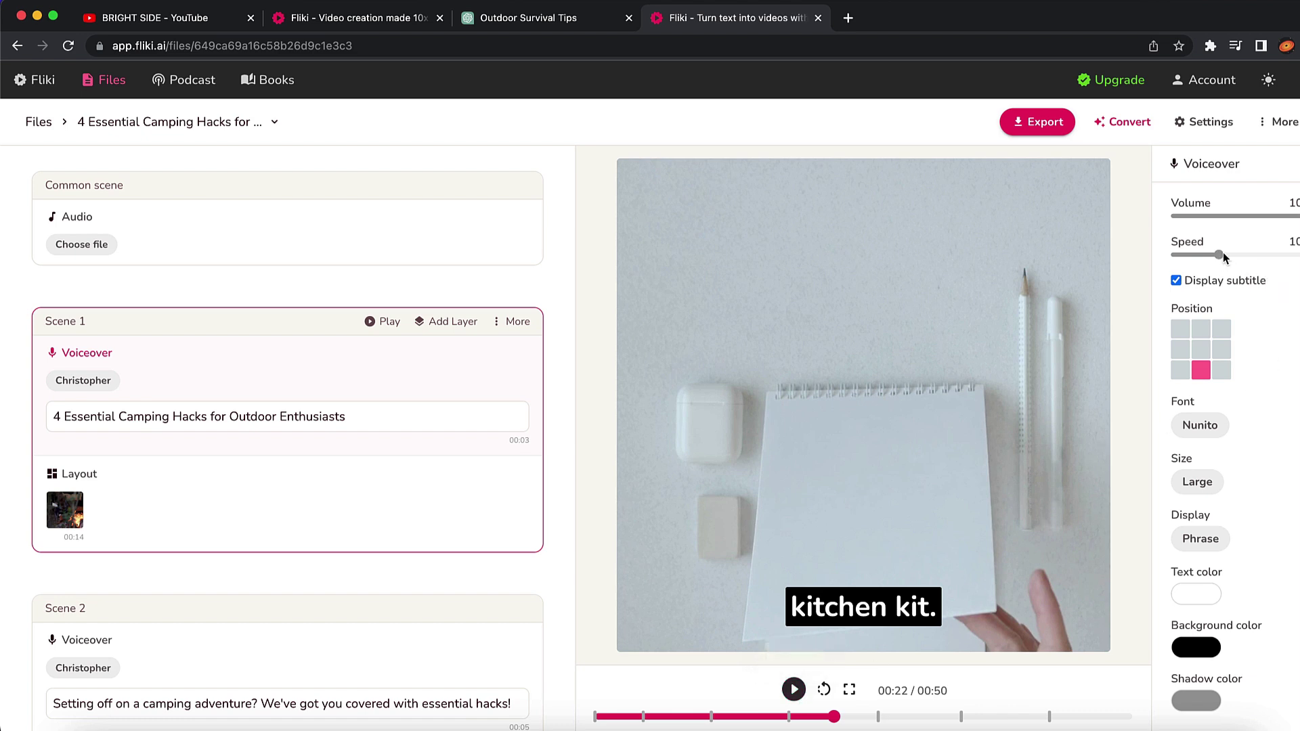
drag(1219, 256, 1256, 261)
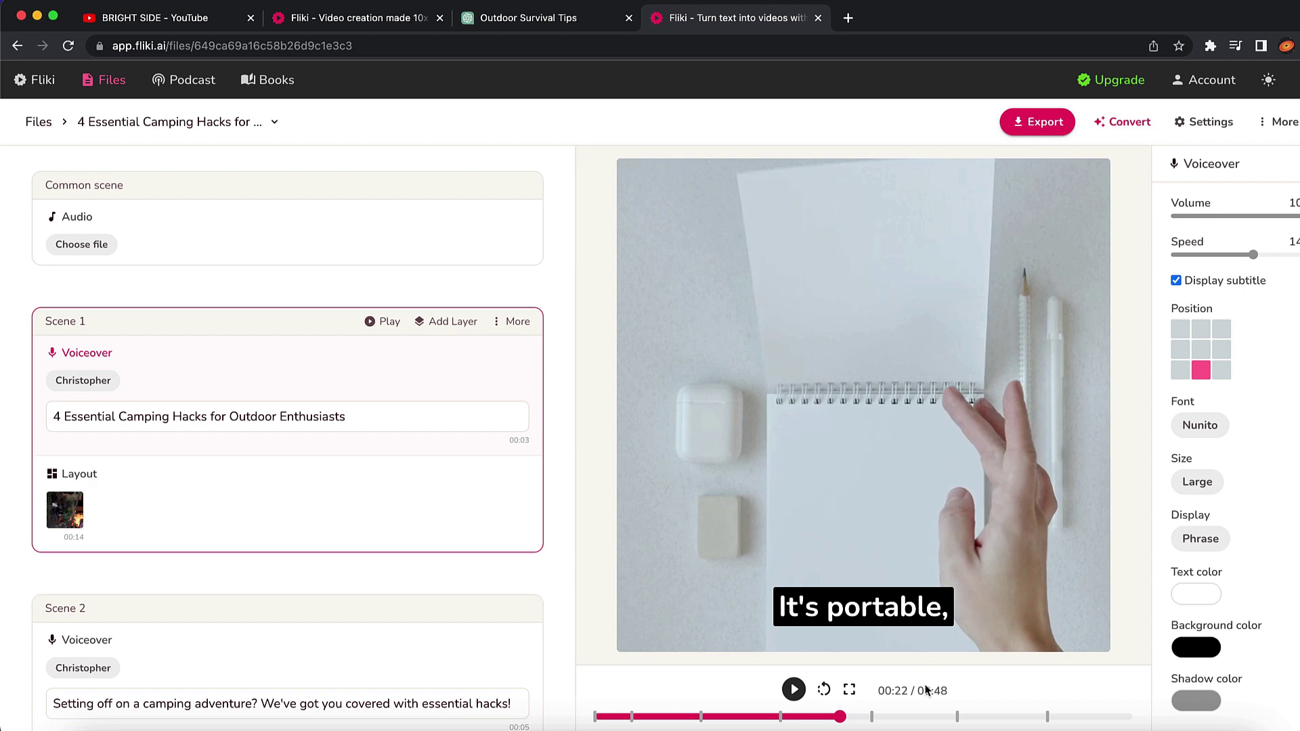
drag(1252, 256, 1244, 256)
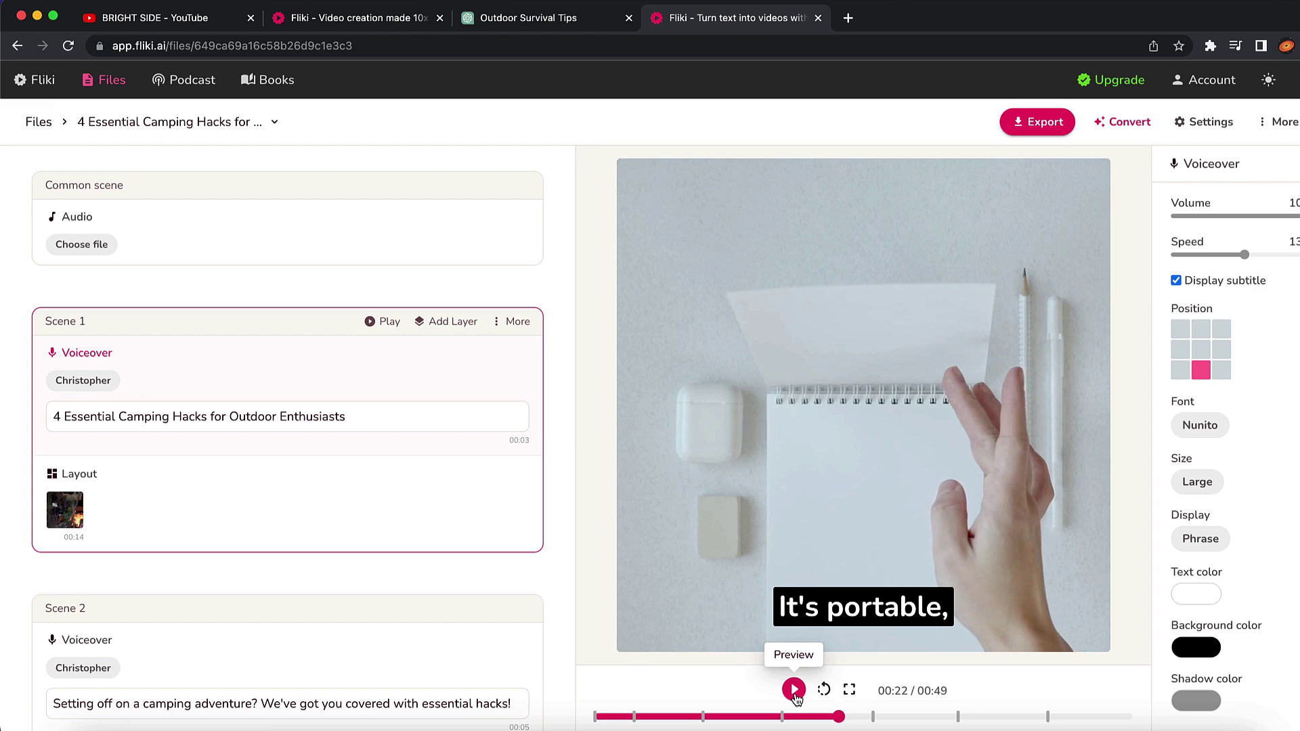
click(794, 691)
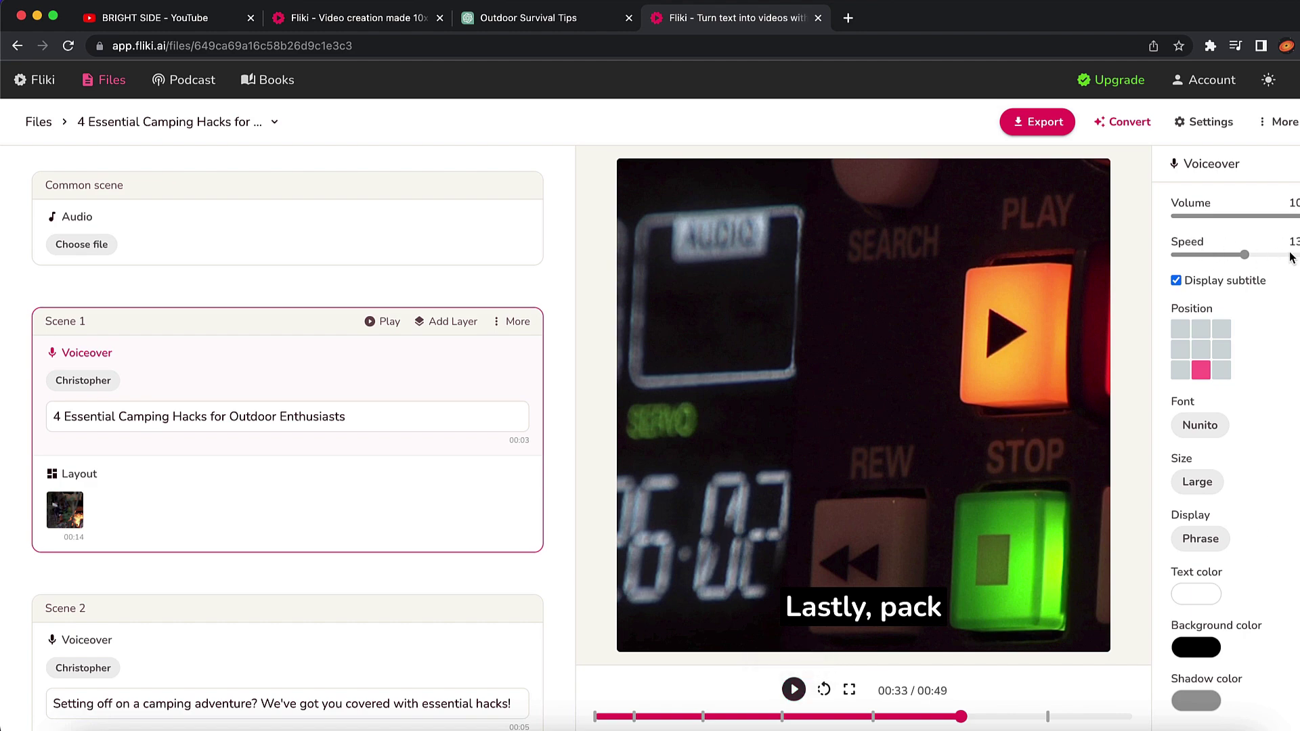
Step: Set the video's aspect ratio to Landscape (16:9) and save the settings
click(1206, 122)
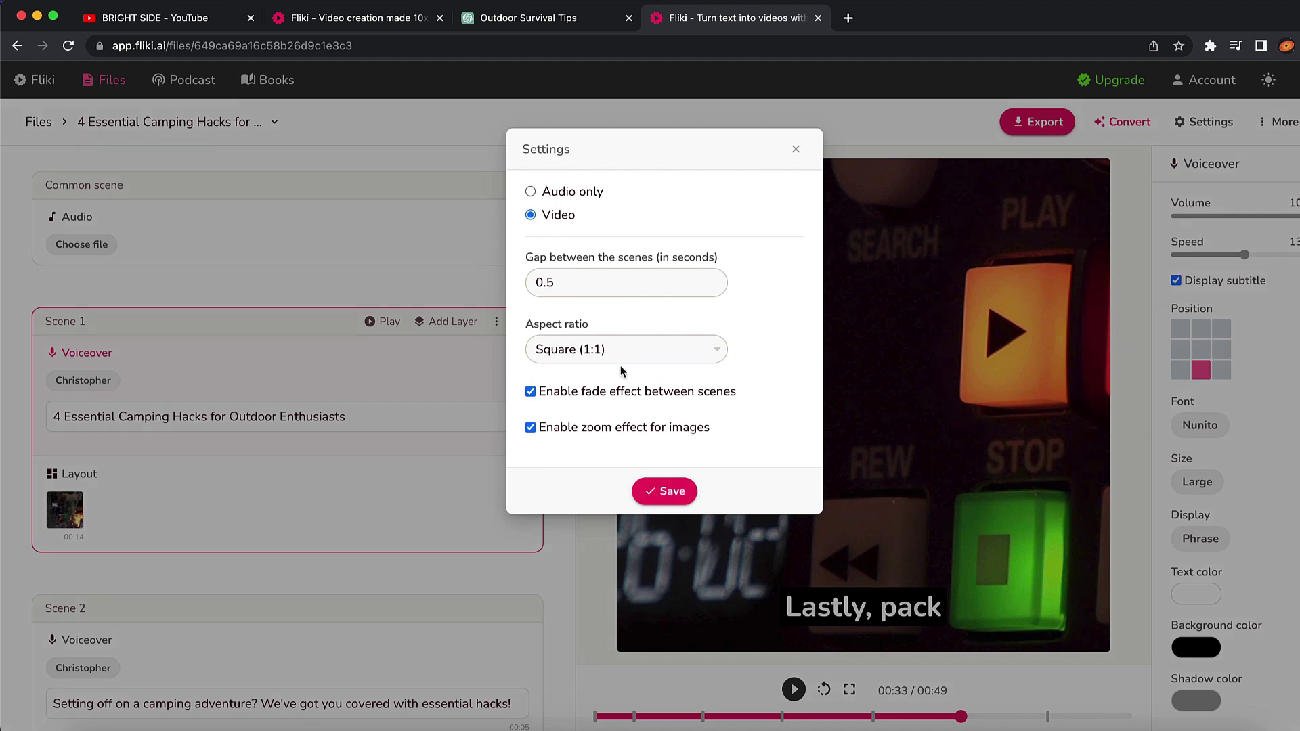
click(603, 349)
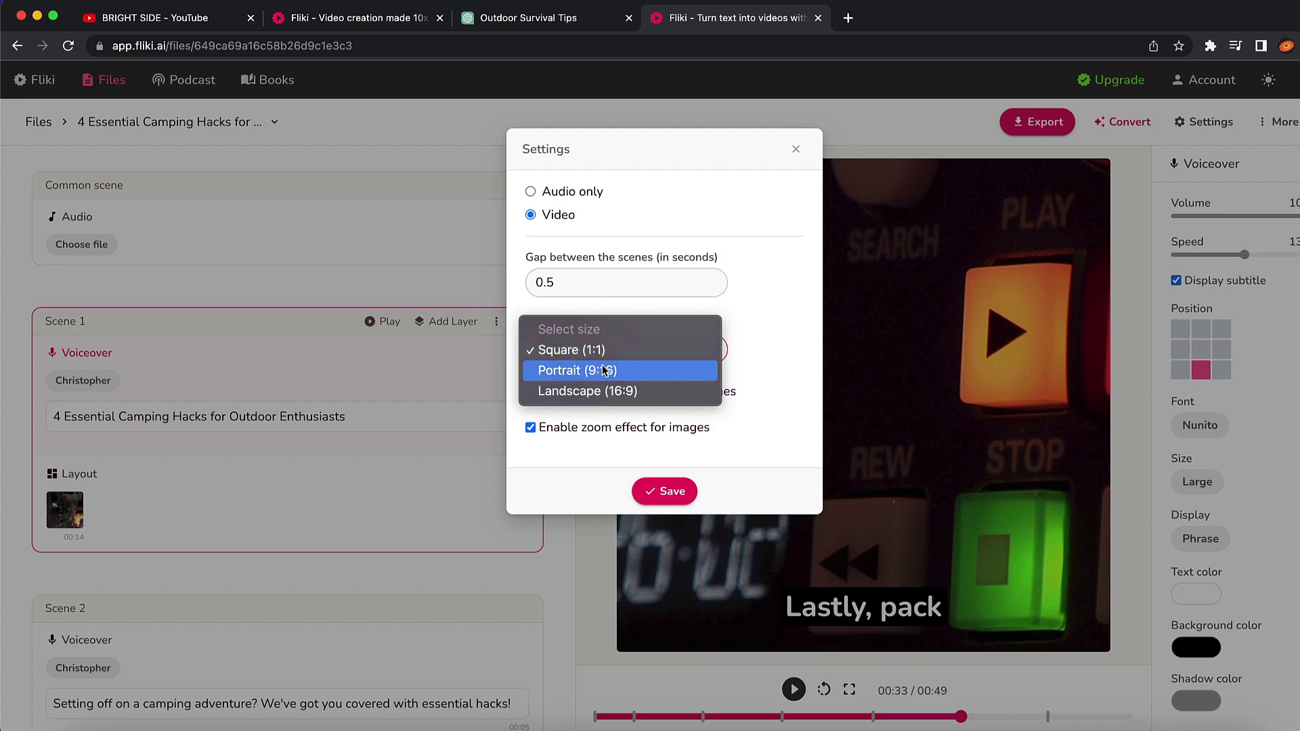
click(587, 396)
click(689, 494)
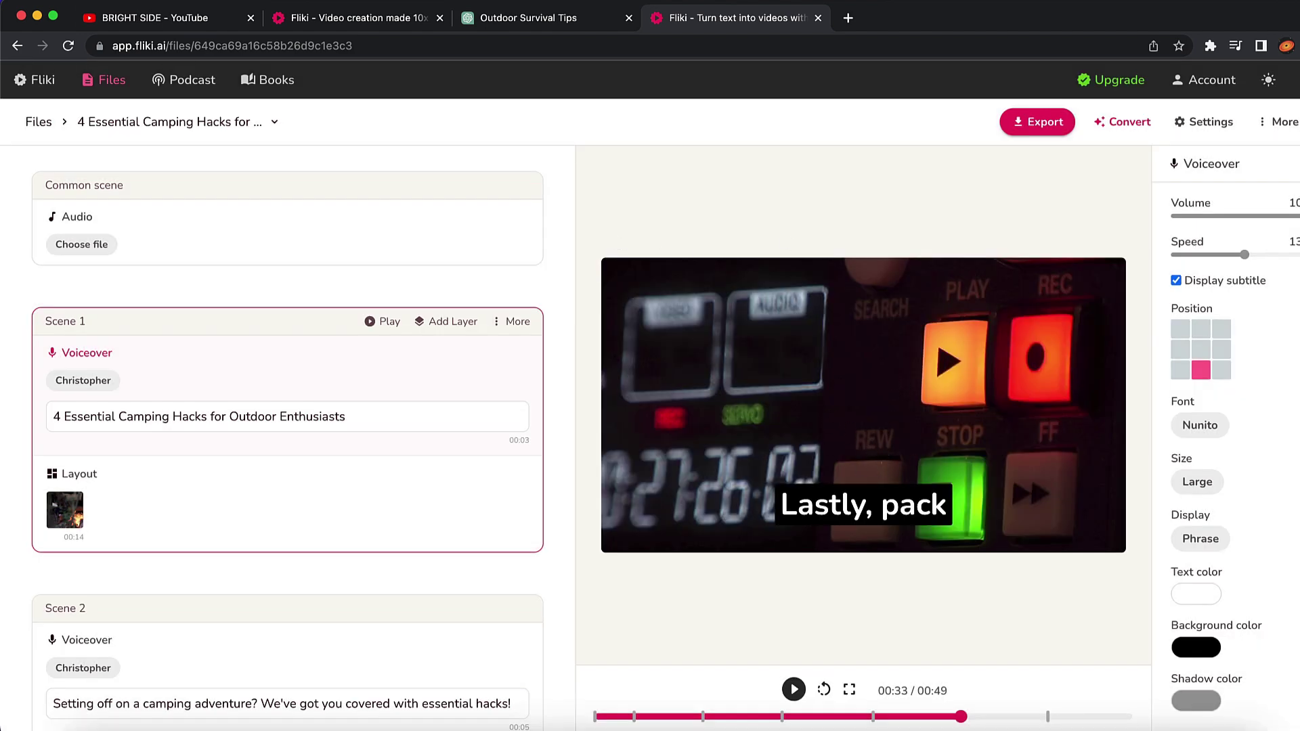
Step: Check the BRIGHT SIDE channel's popular videos on YouTube, return to Fliki and start exporting the camping hacks video
click(102, 16)
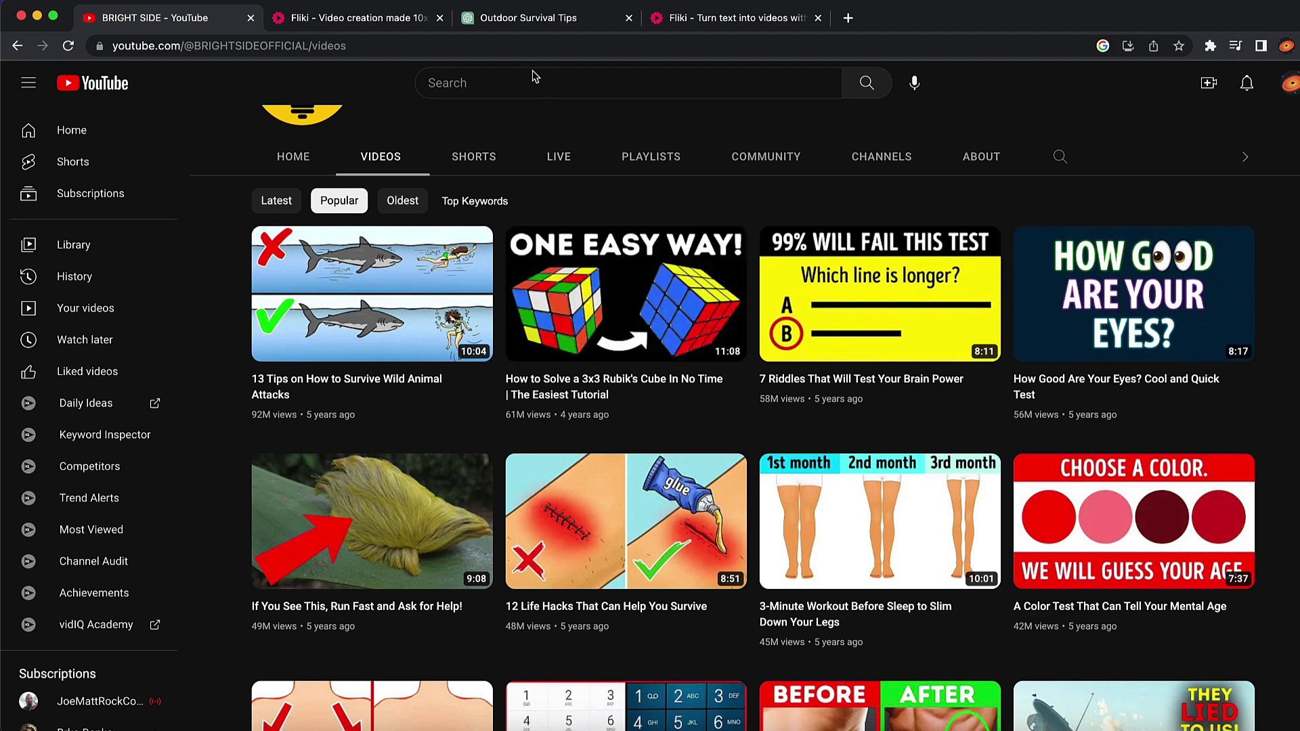
click(746, 22)
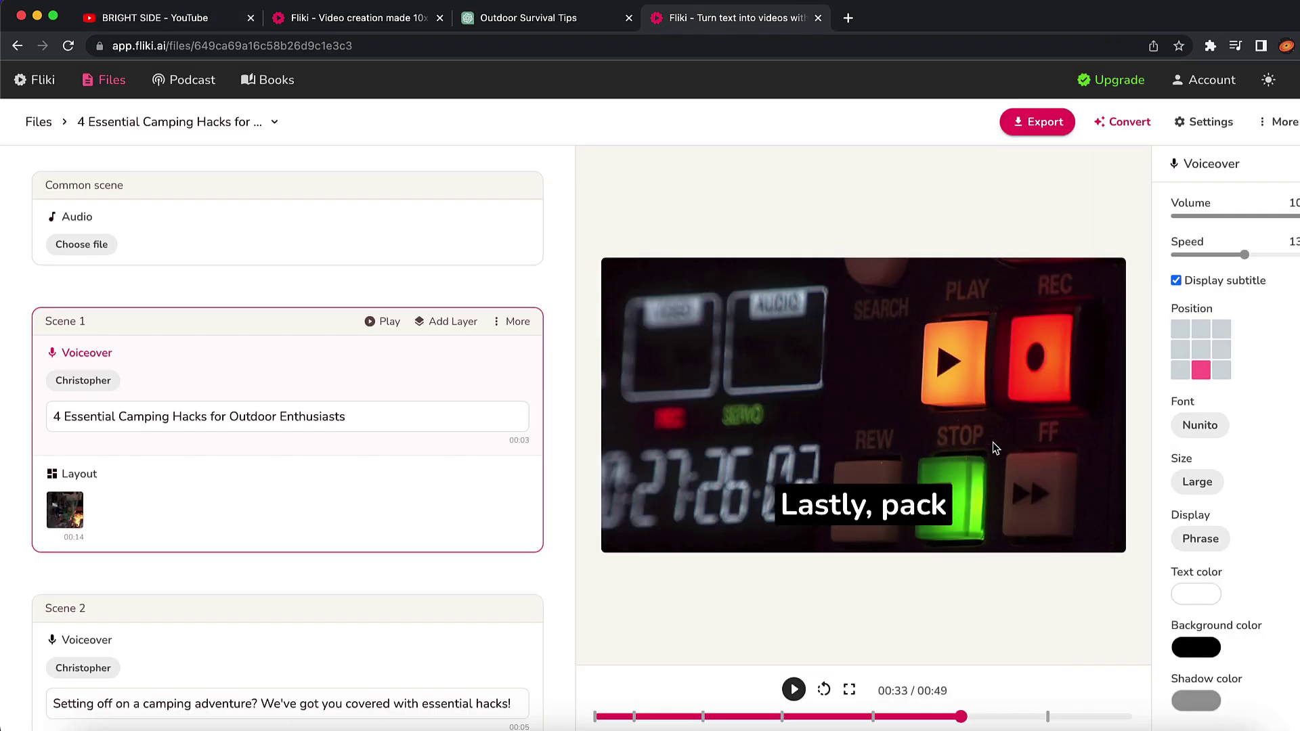
click(1040, 128)
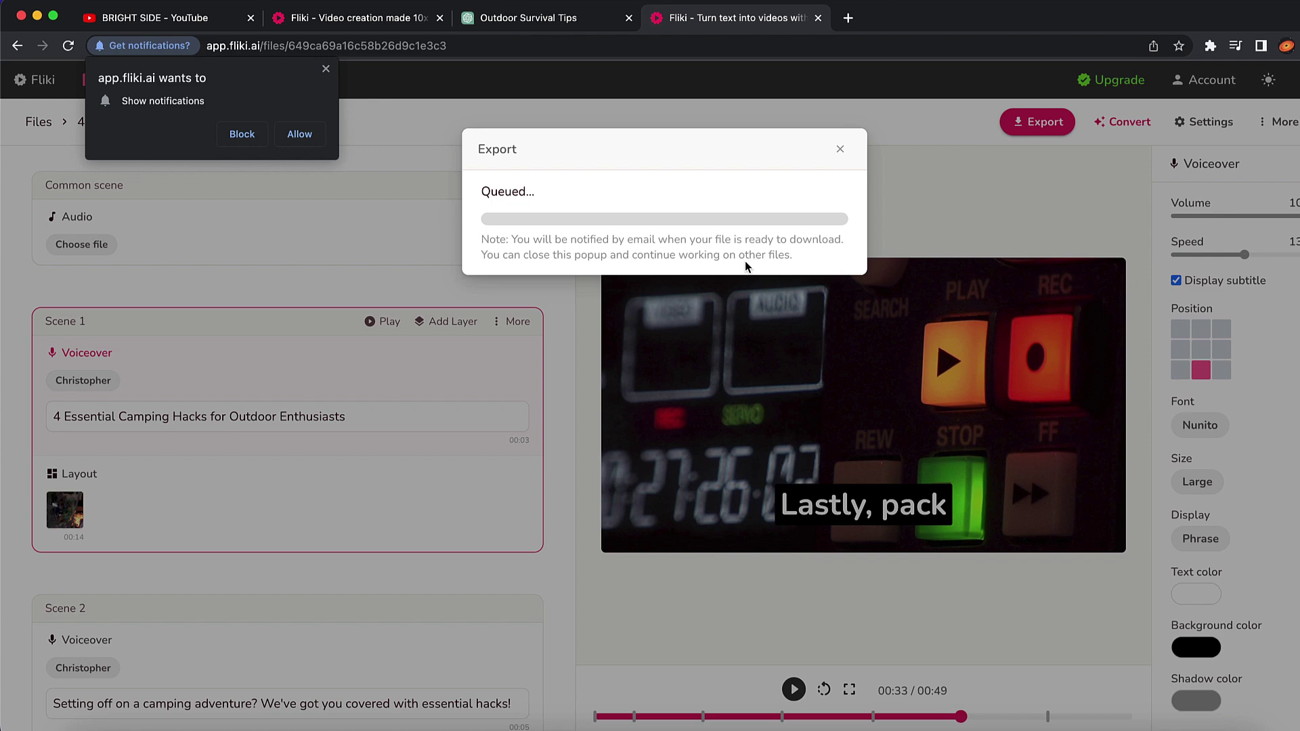
Step: Switch to ChatGPT and highlight the title idea "10 Essential Camping Hacks for Outdoor Enthusiasts"
click(200, 19)
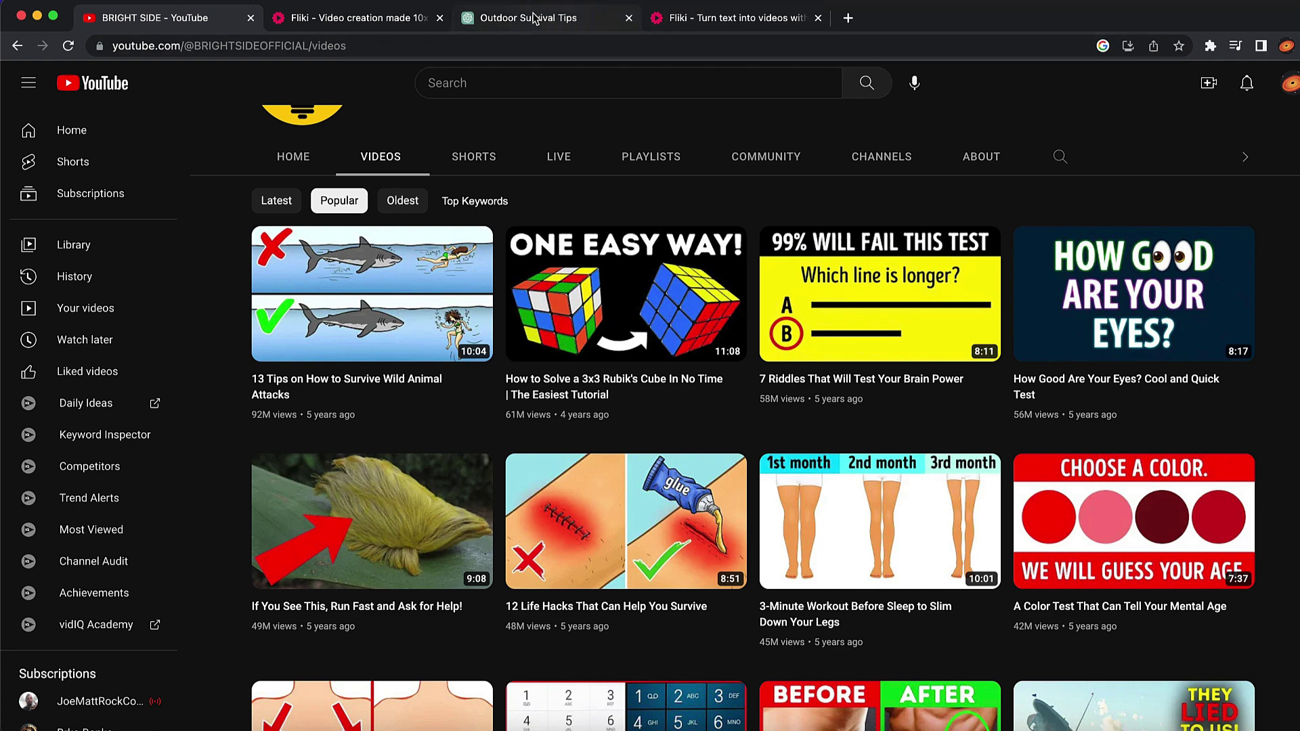
click(509, 17)
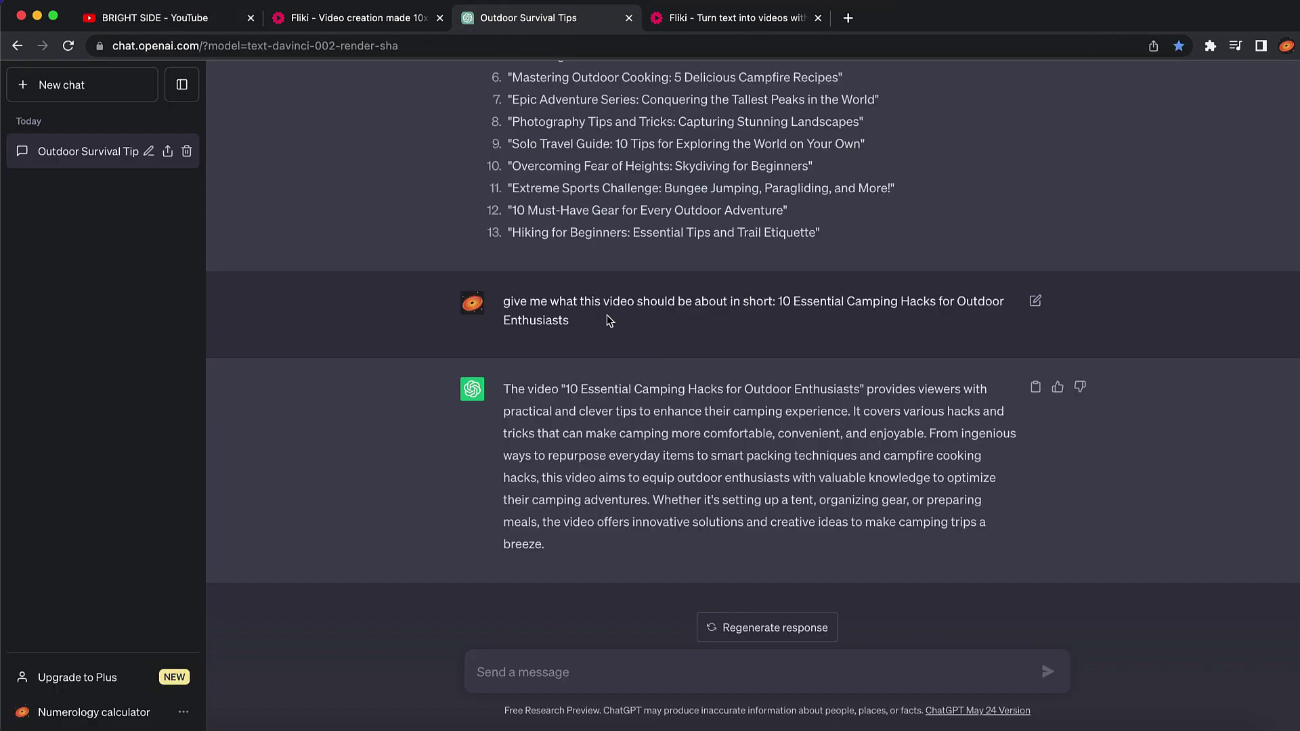
scroll(786, 308, up, 3)
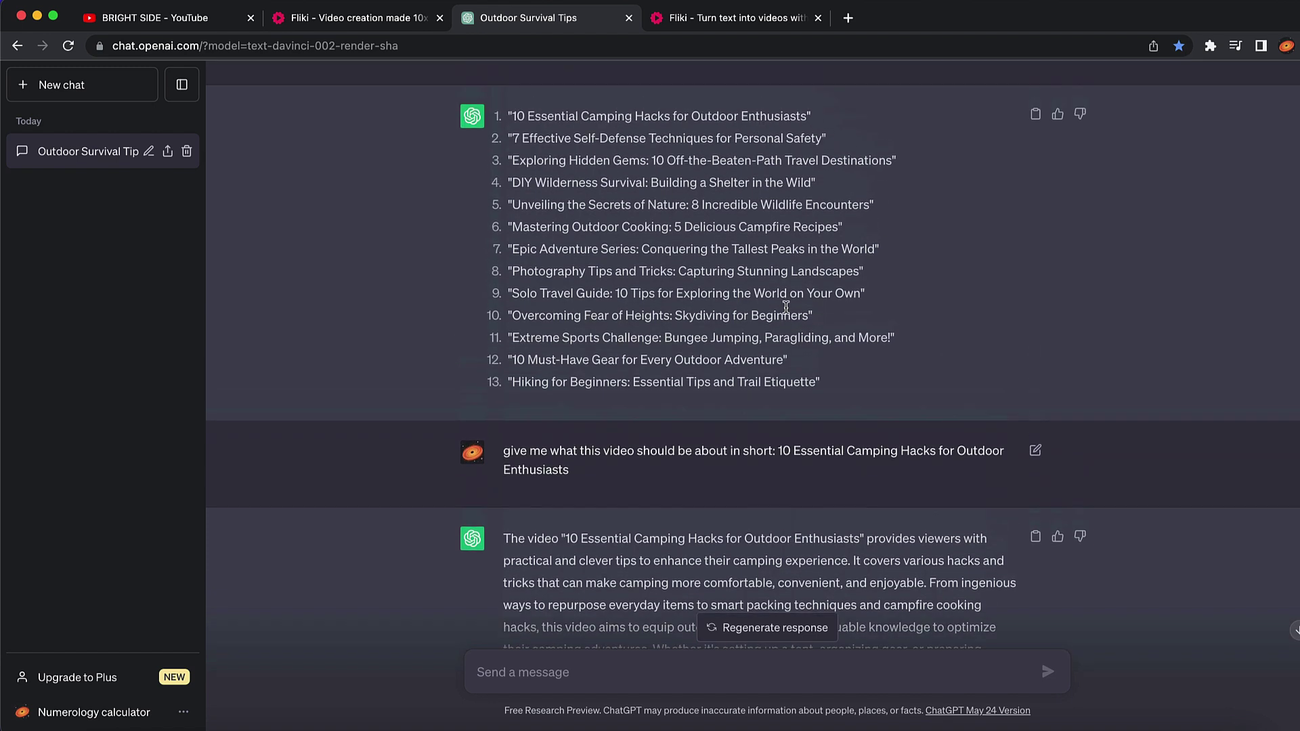
drag(512, 158, 748, 157)
triple_click(791, 163)
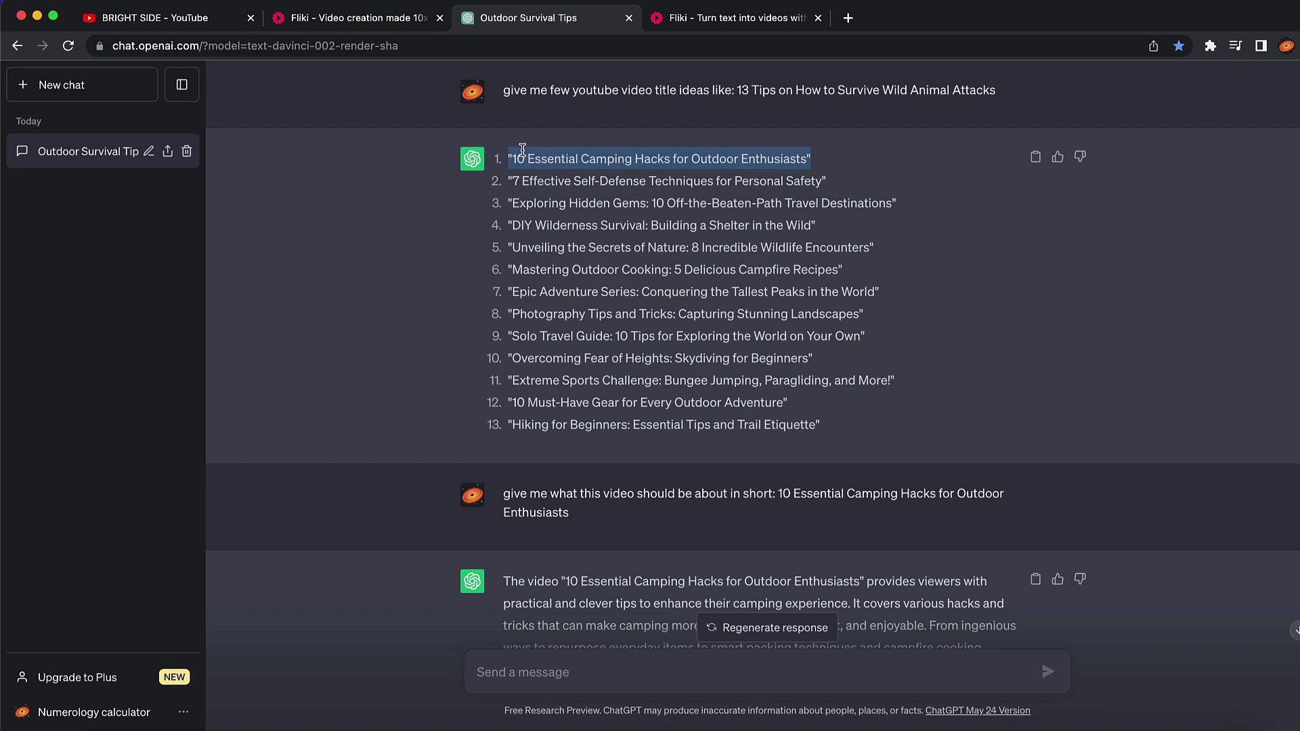
Step: Open BRIGHT SIDE's "13 Tips on How to Survive Wild Animal Attacks" on YouTube, pause it and expand its description
click(183, 19)
click(349, 376)
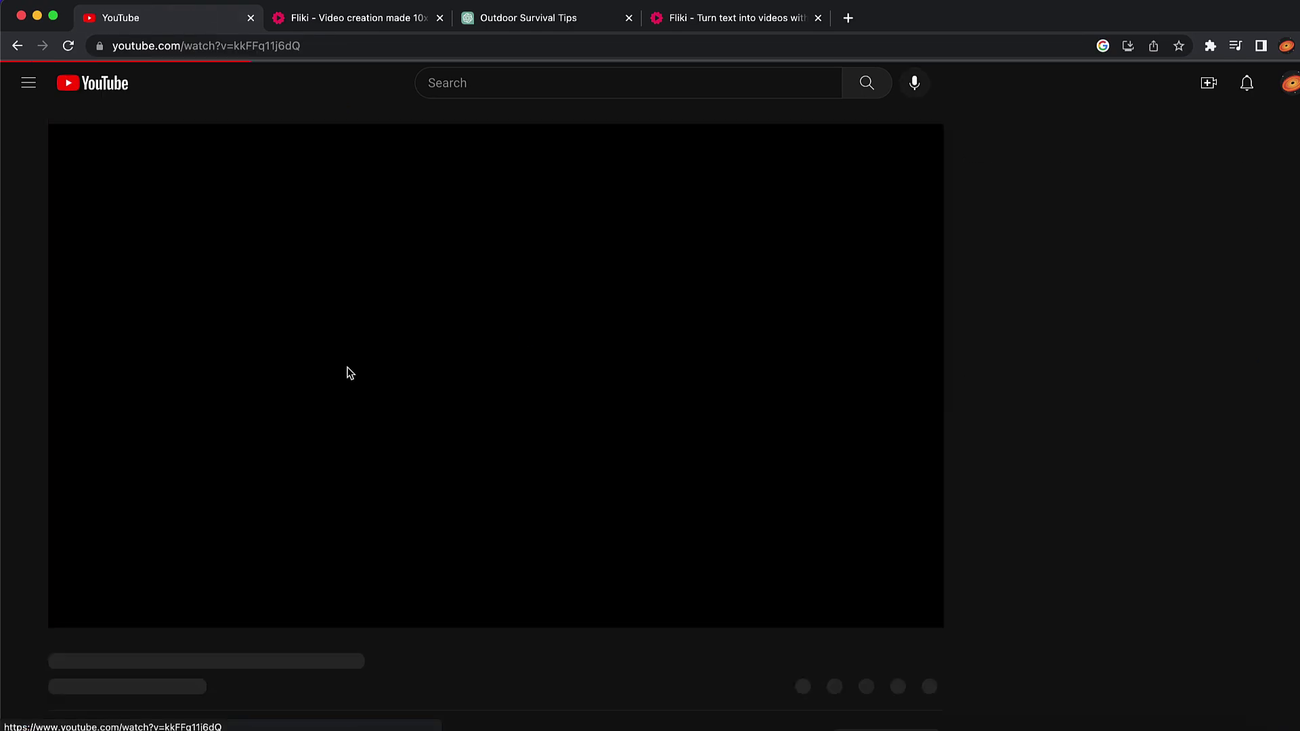
click(349, 373)
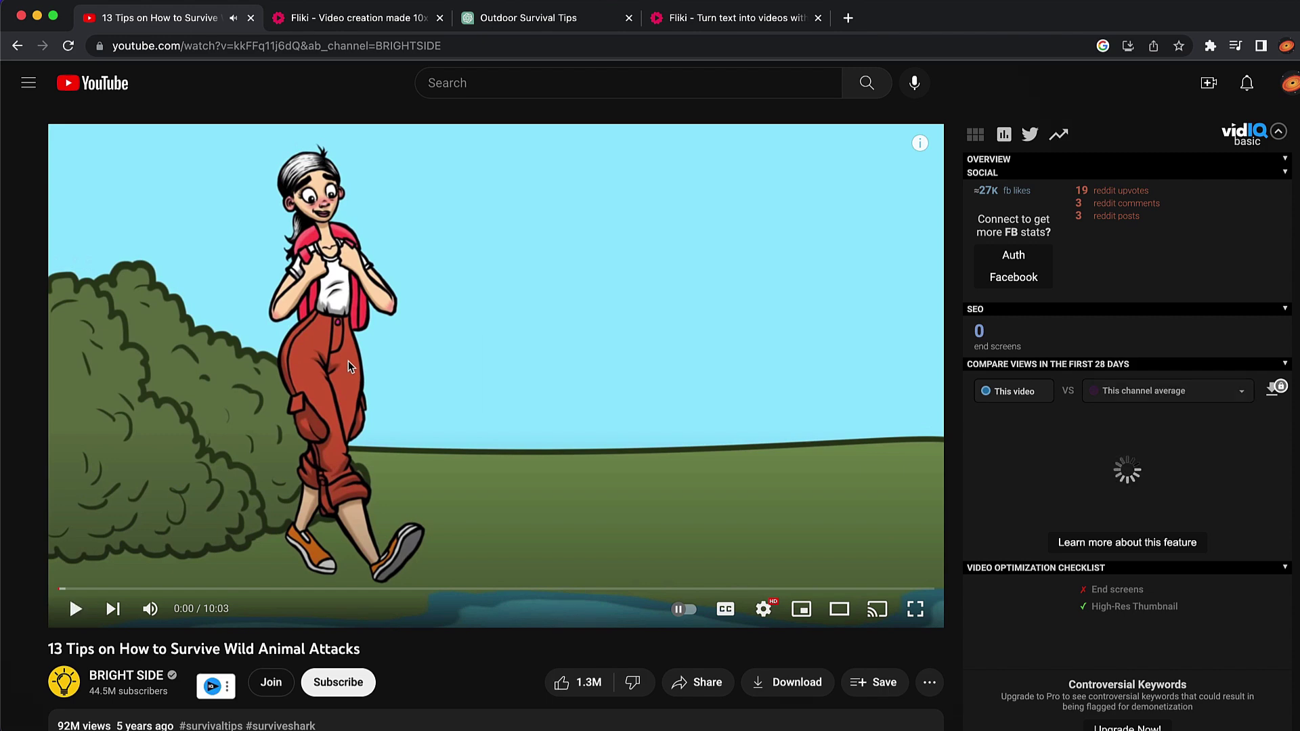
scroll(207, 323, down, 7)
click(208, 323)
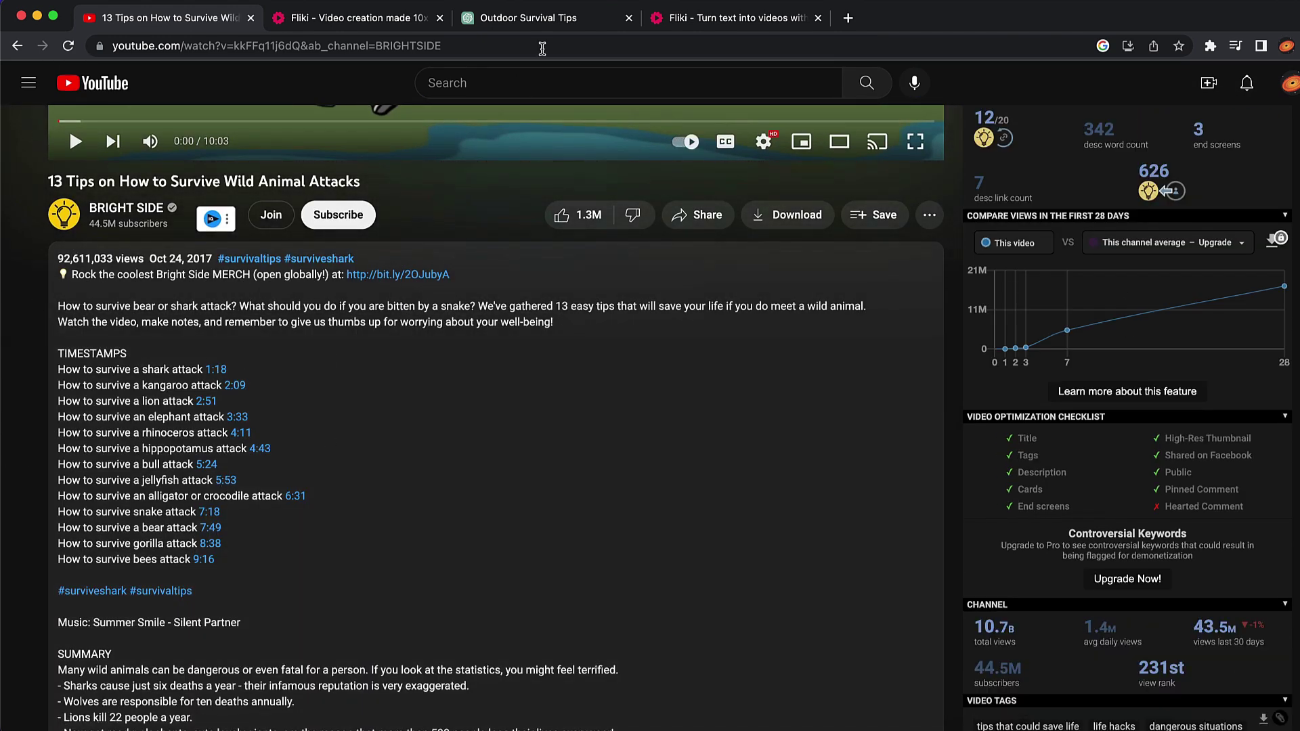
Step: Ask ChatGPT for a YouTube video description using the title "10 Essential Camping Hacks for Outdoor Enthusiasts"
click(540, 19)
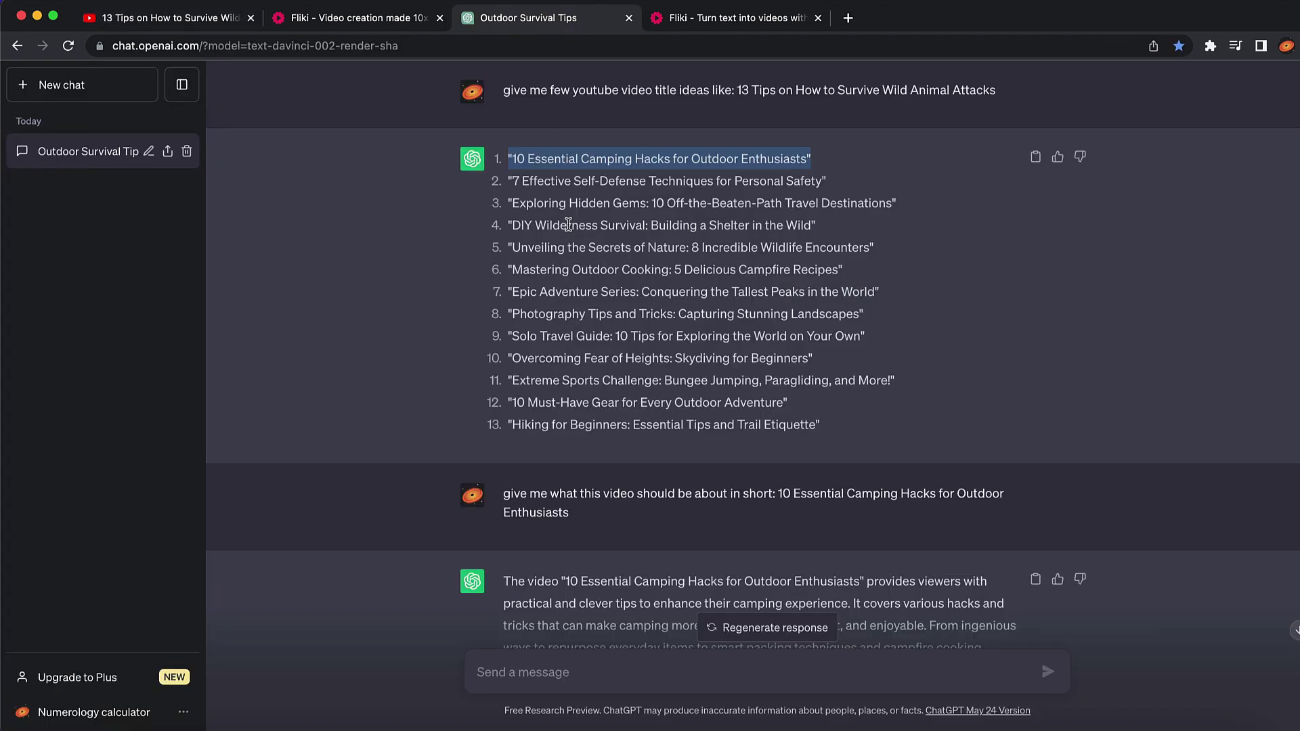
drag(513, 161, 807, 163)
key(super+c)
click(539, 675)
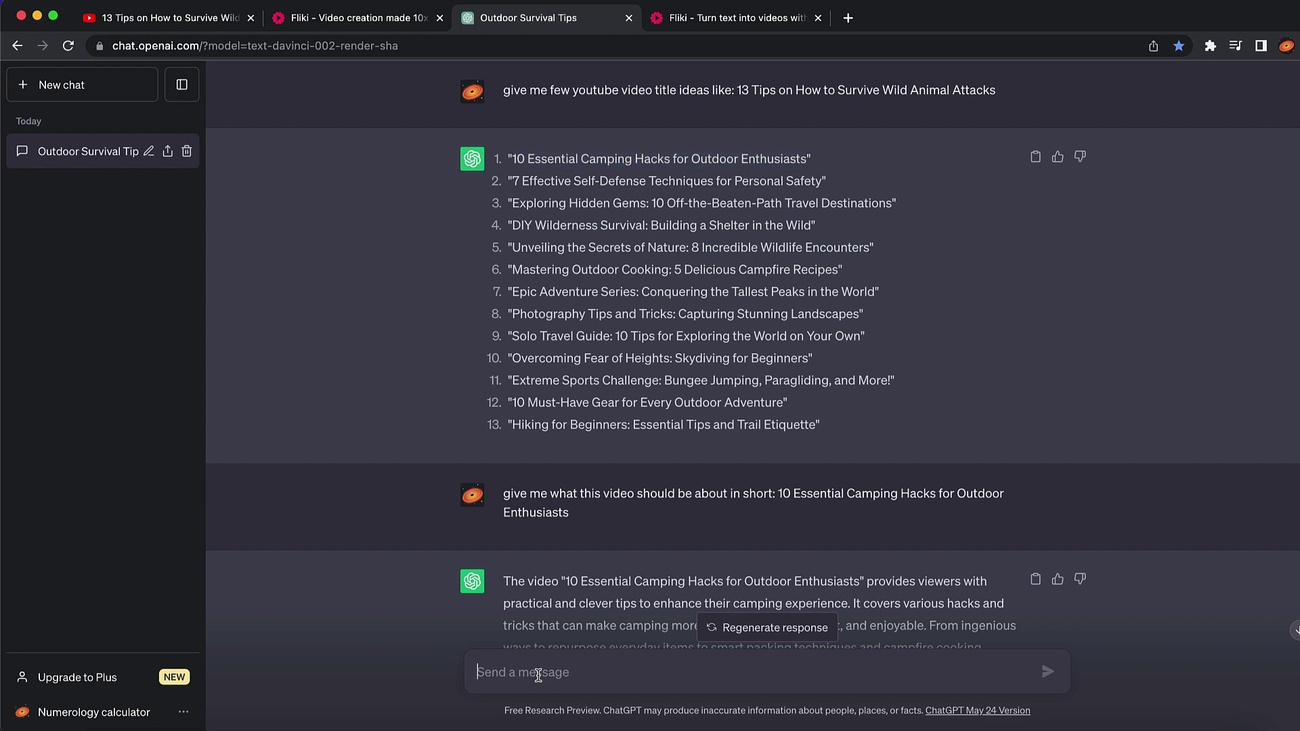
text(give me des)
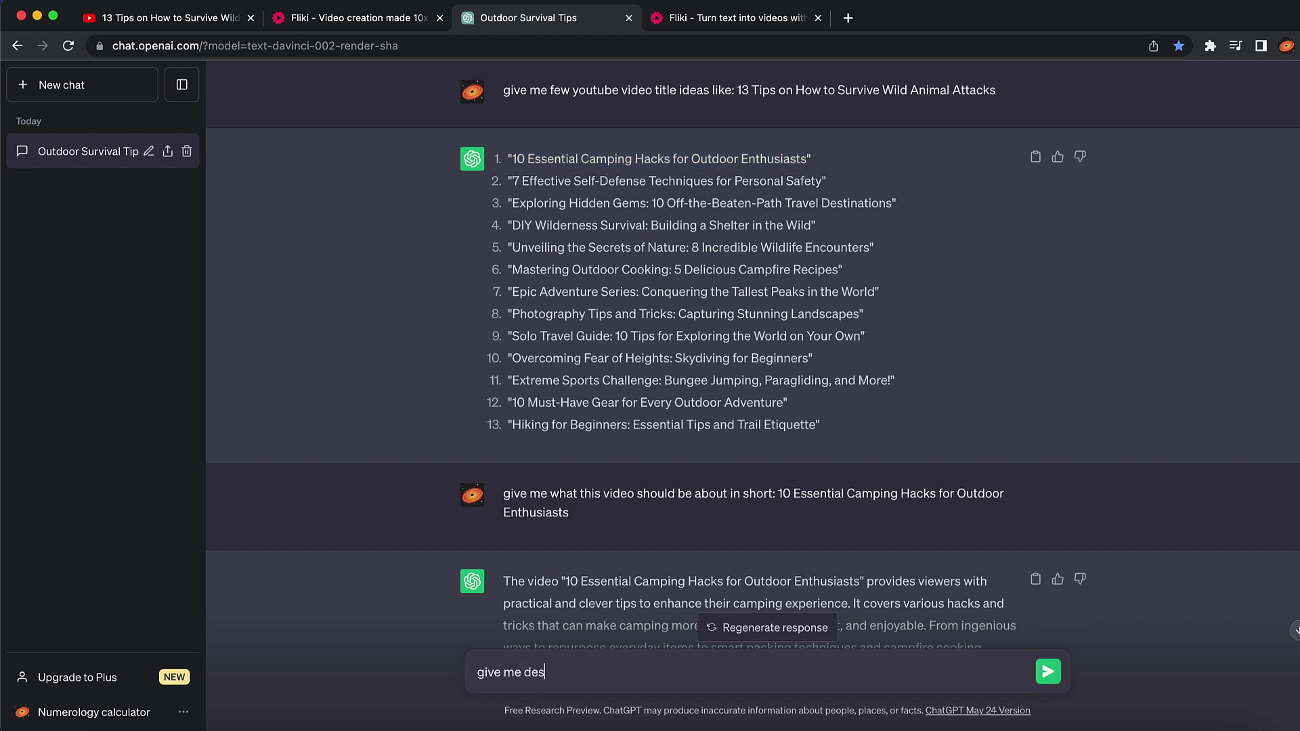
text(cription for my youtube video with )
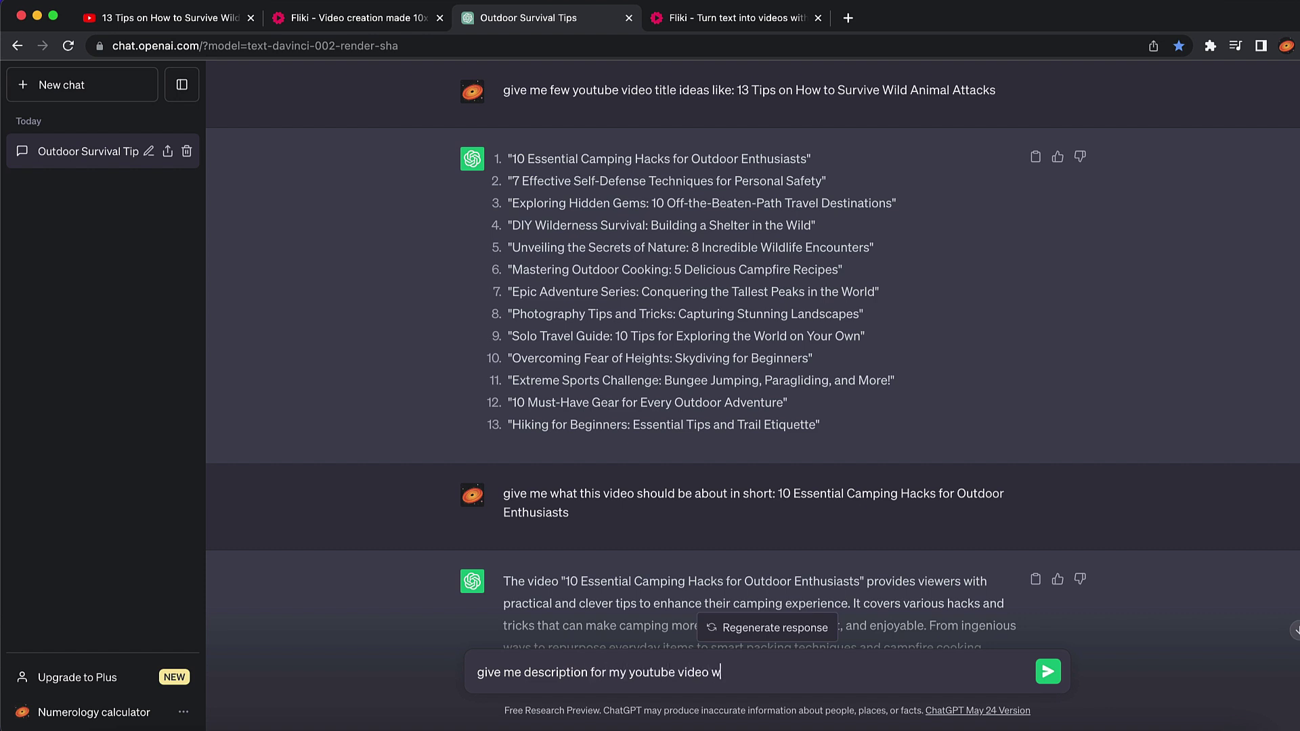
text(title:)
key(super+v)
click(1048, 671)
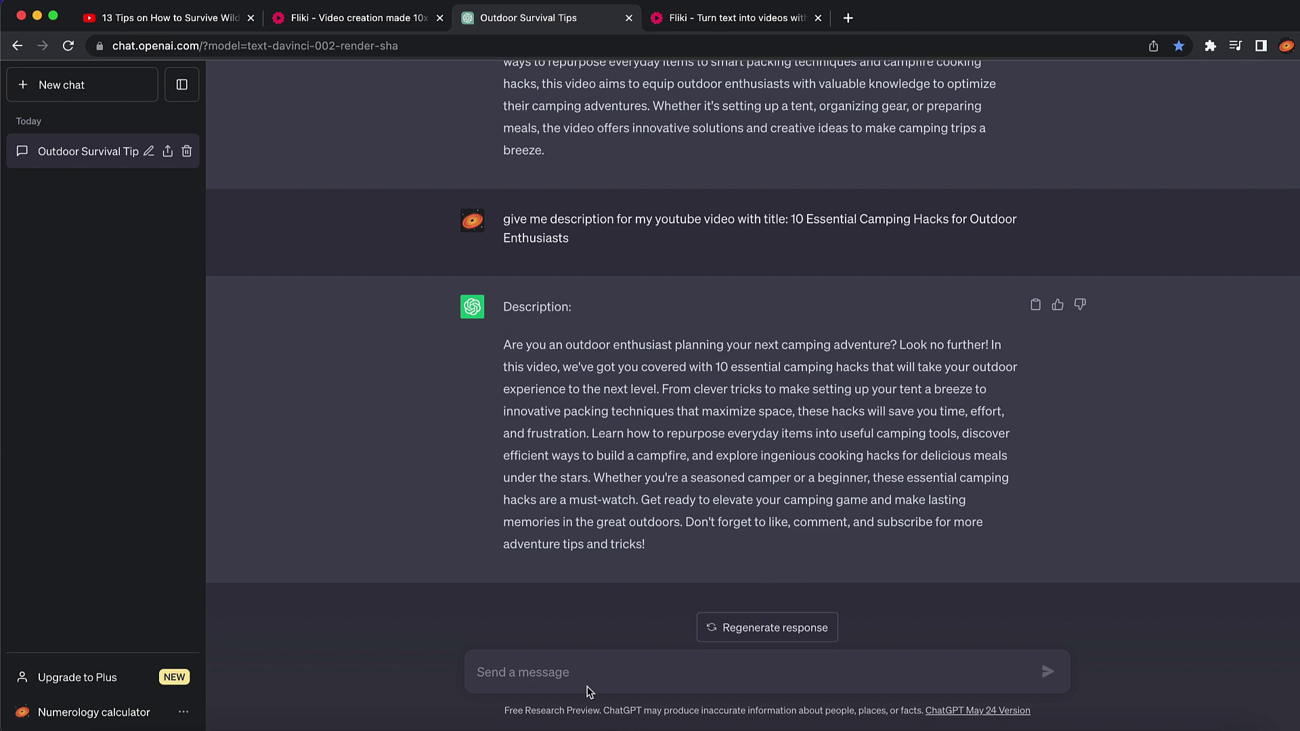
Step: Ask ChatGPT: "give me tags for this youtube video"
click(573, 663)
text(give me tags for this)
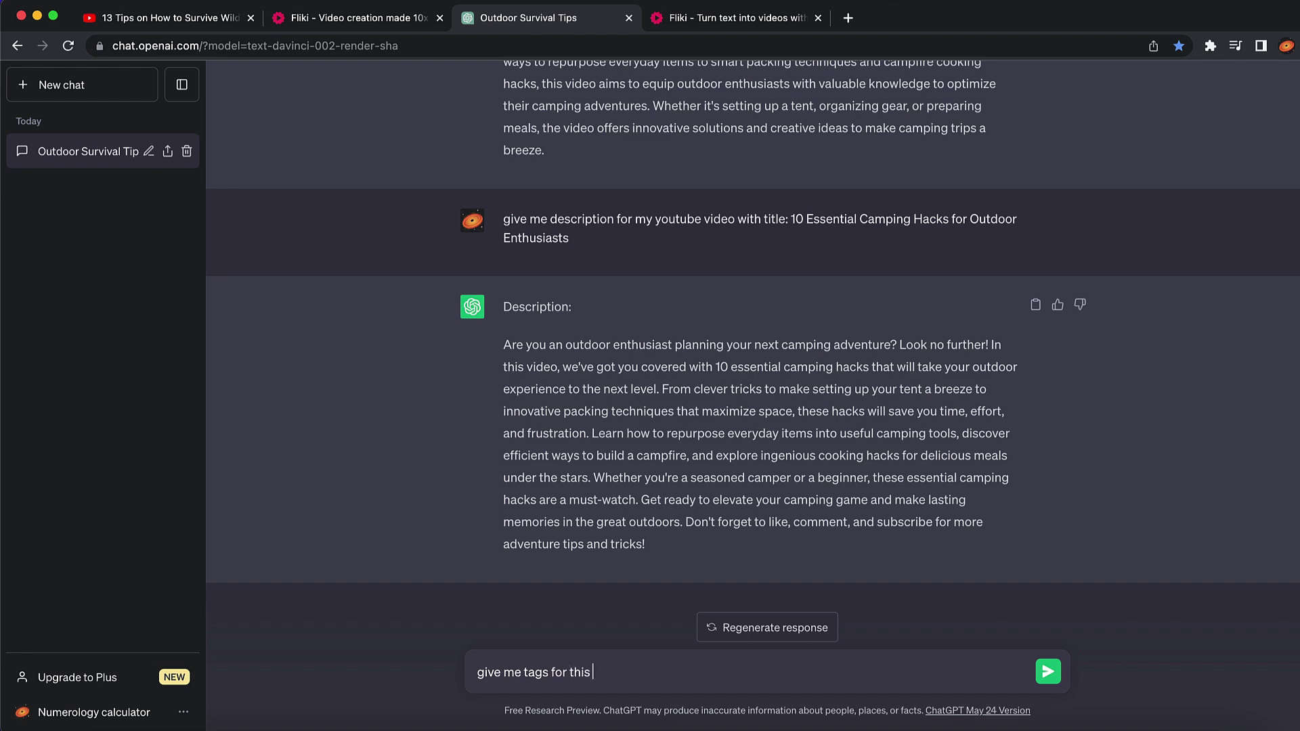
text( youtube video)
key(Return)
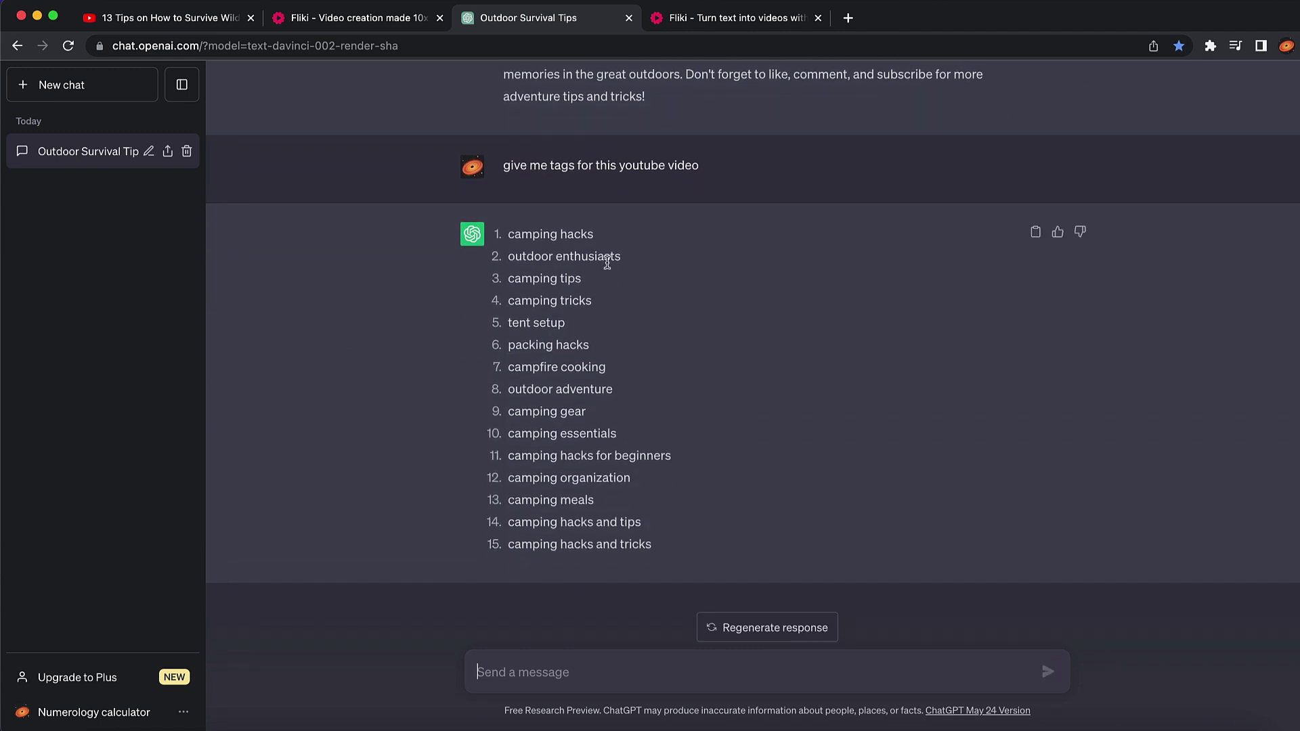
Step: Switch to YouTube and review the wild animal attacks video's title, description and thumbnail, then leave for Fliki
click(135, 17)
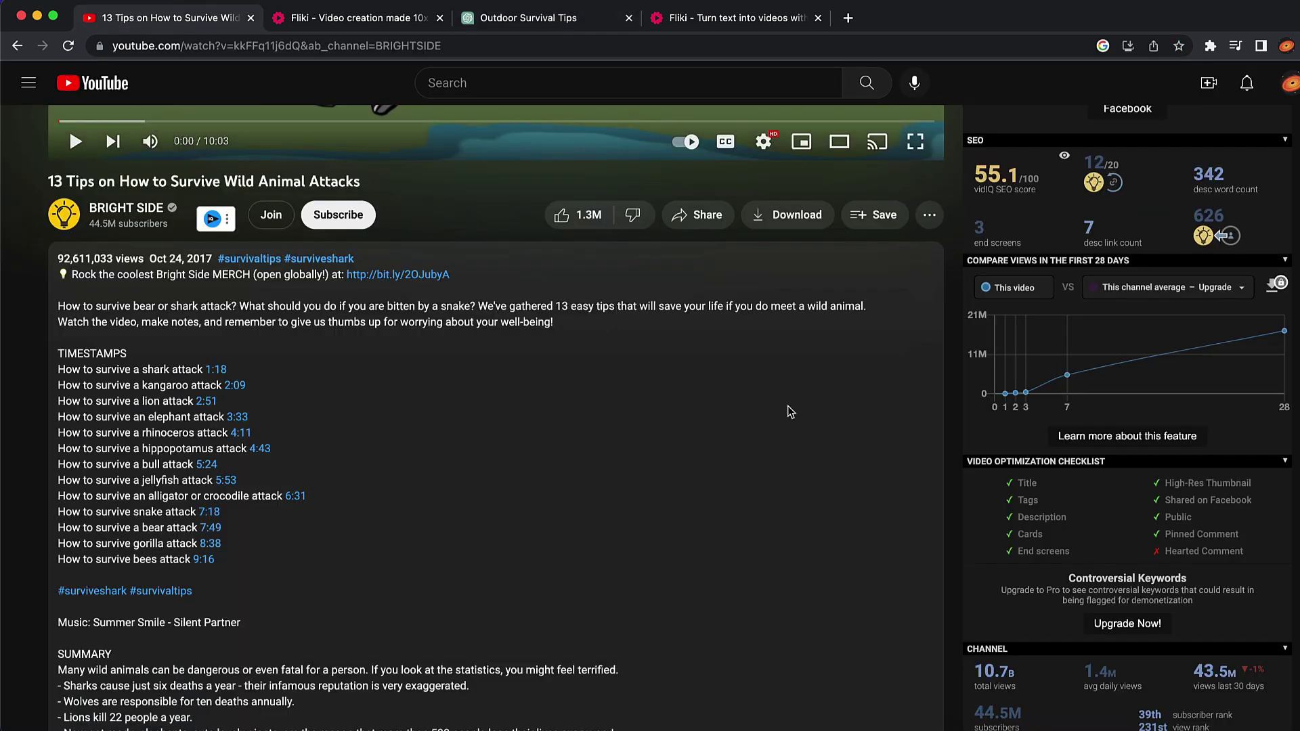
scroll(373, 327, up, 4)
scroll(374, 327, up, 3)
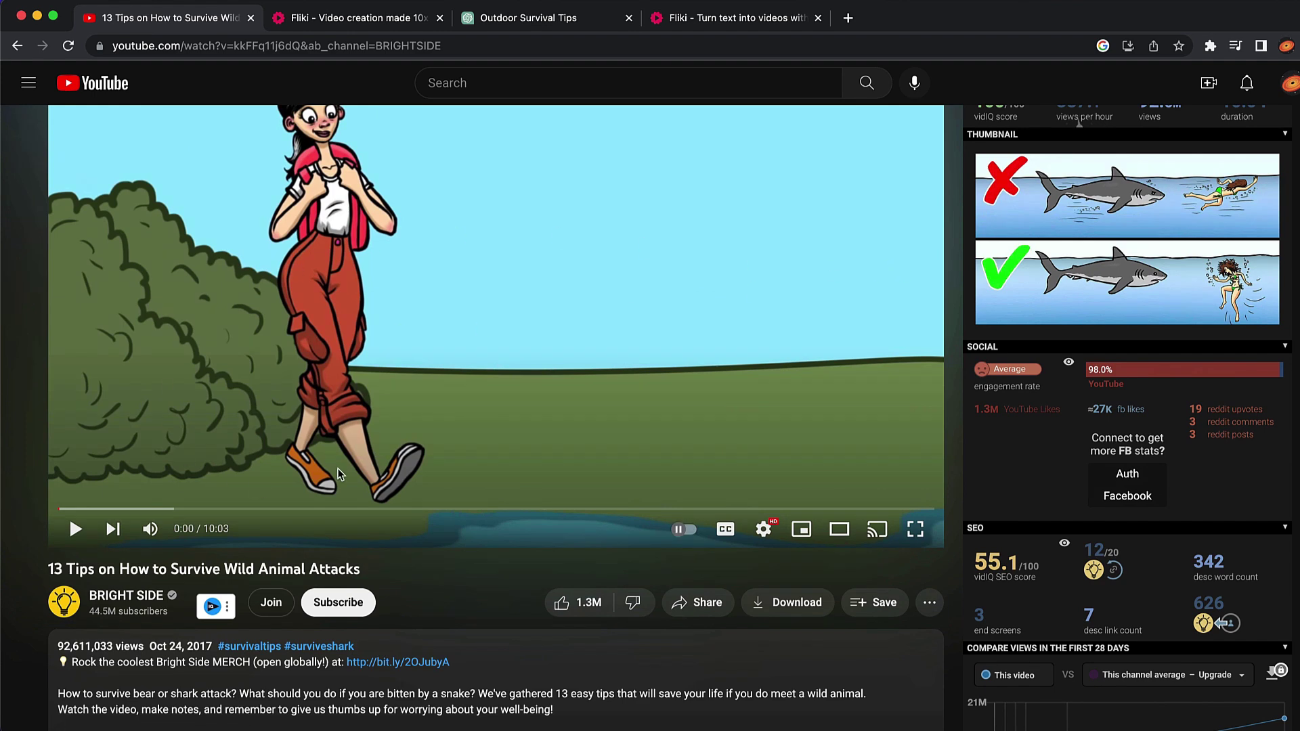
scroll(338, 468, down, 5)
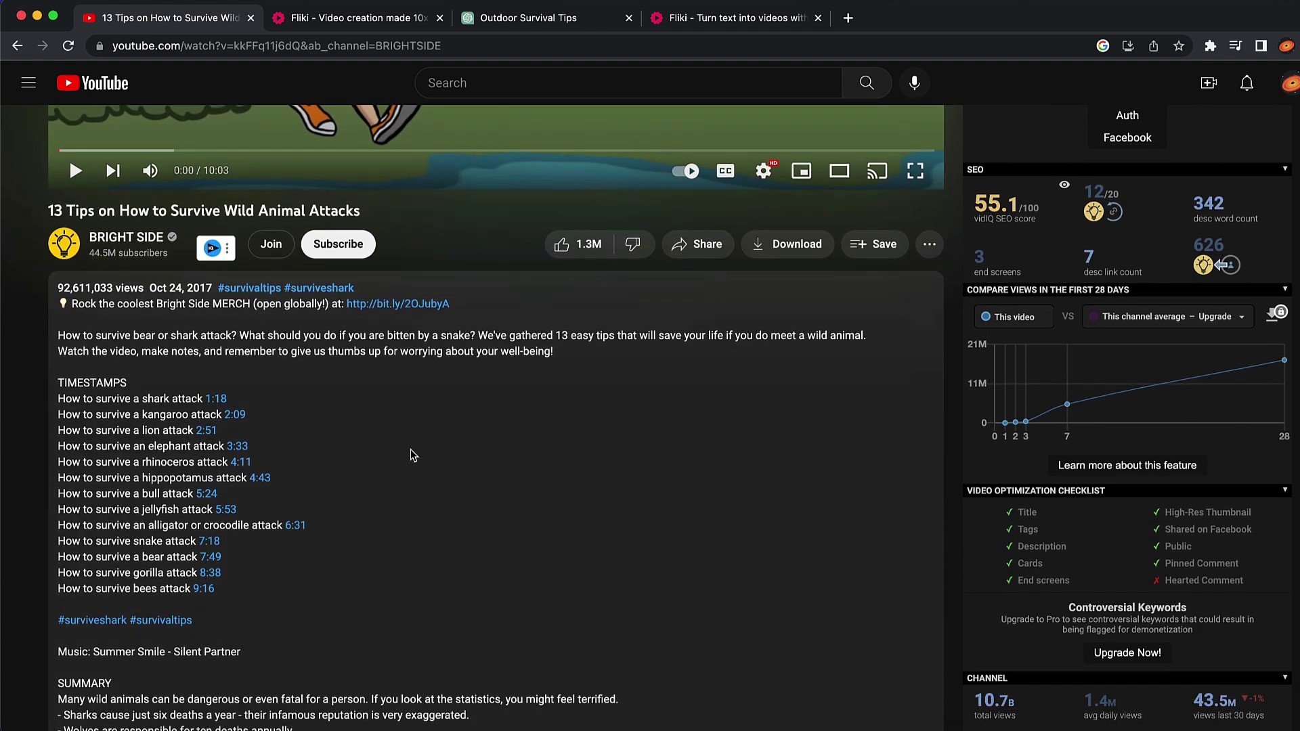
scroll(464, 367, up, 6)
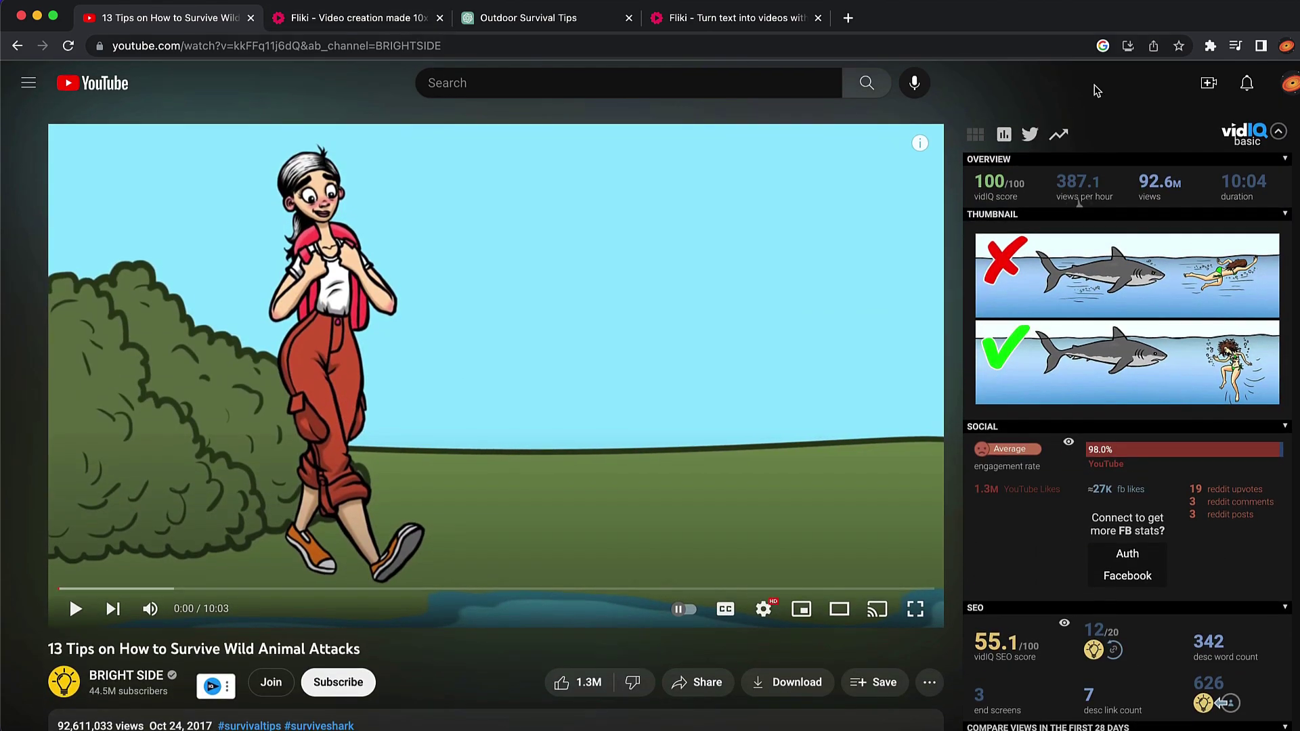
click(371, 19)
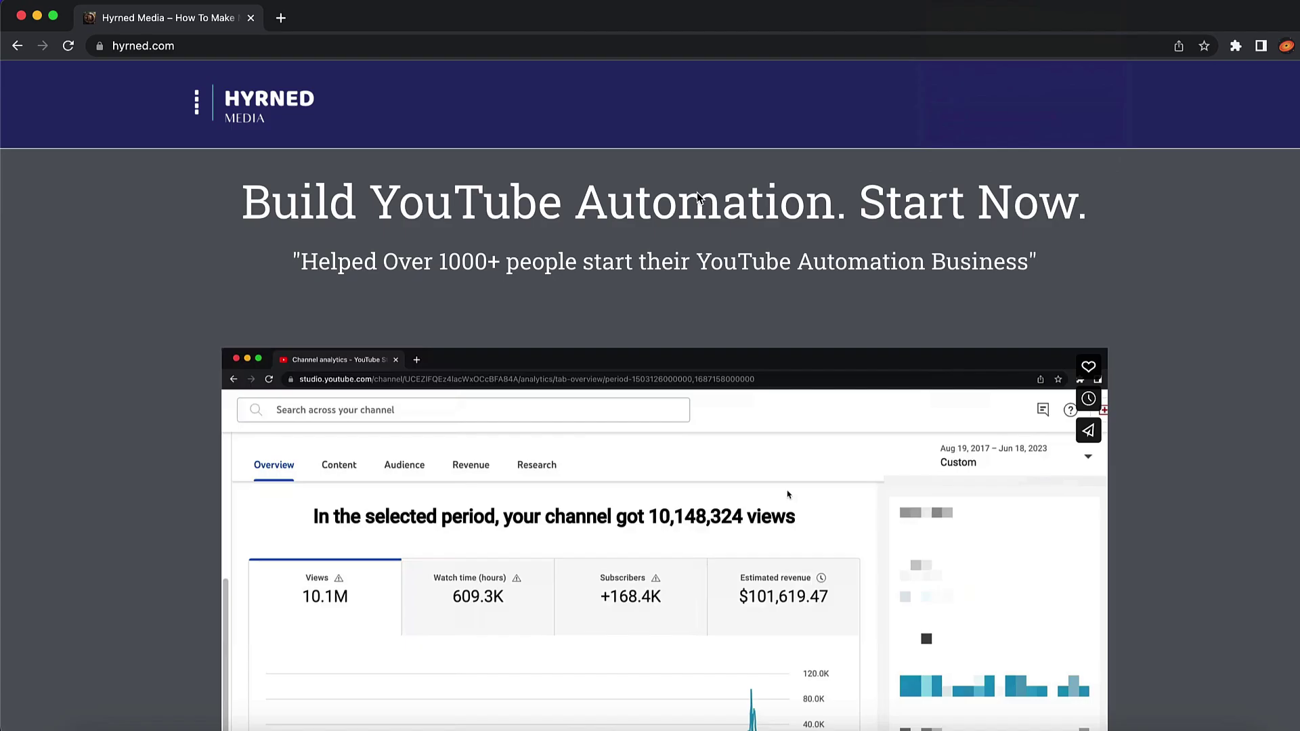
Step: Examine the Hyrned Media site's introduction video, course description and testimonials
scroll(698, 197, down, 3)
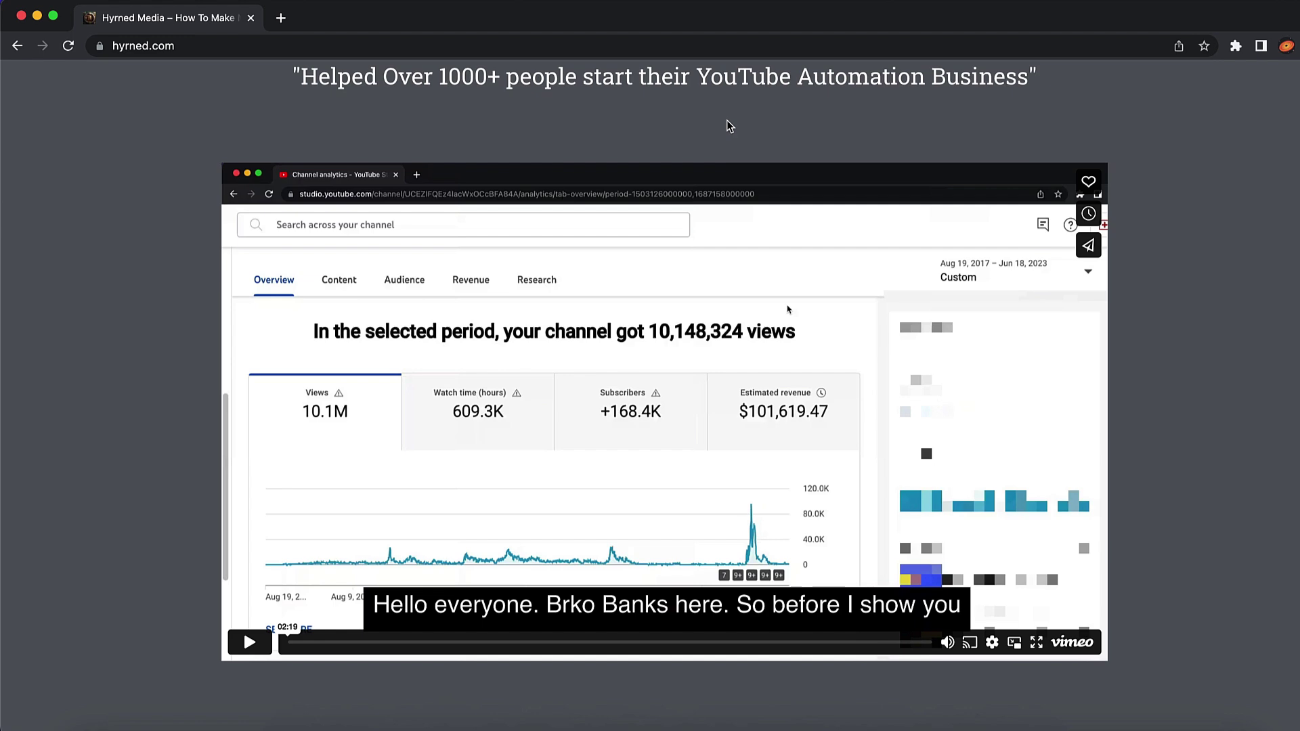
scroll(728, 125, down, 5)
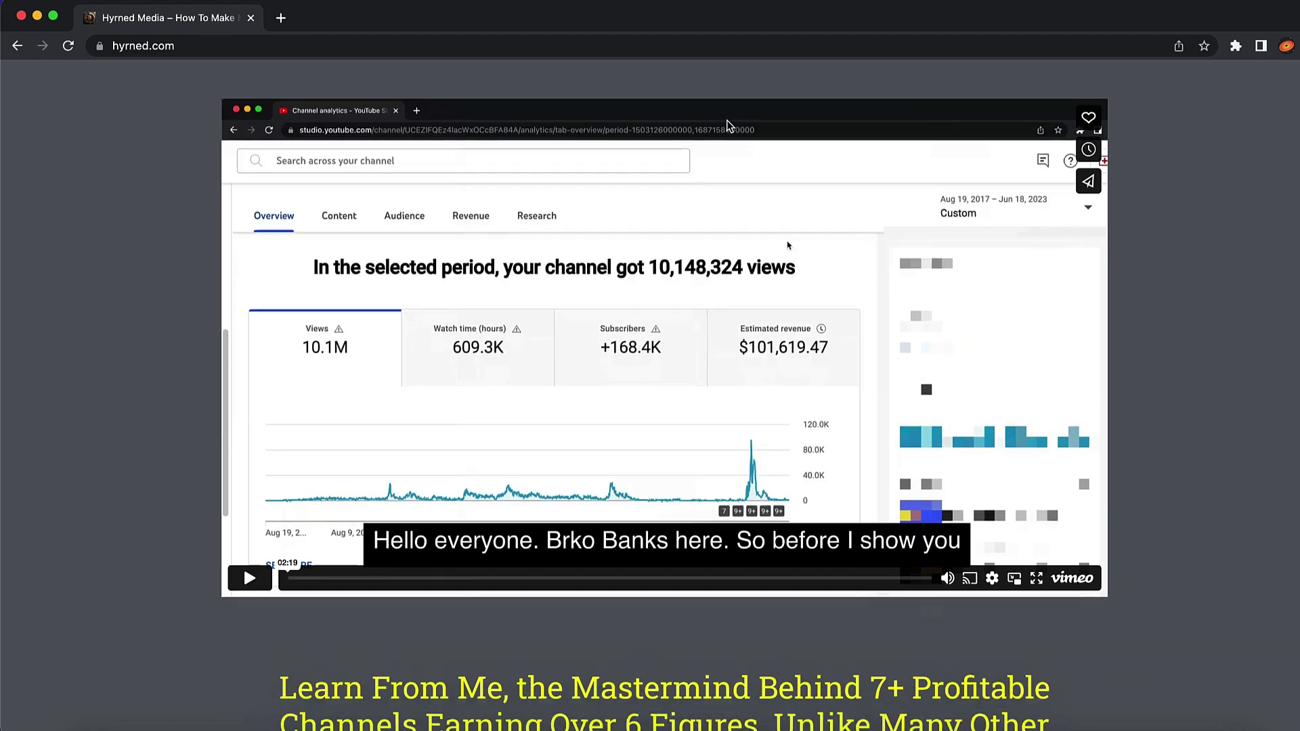
scroll(728, 125, down, 5)
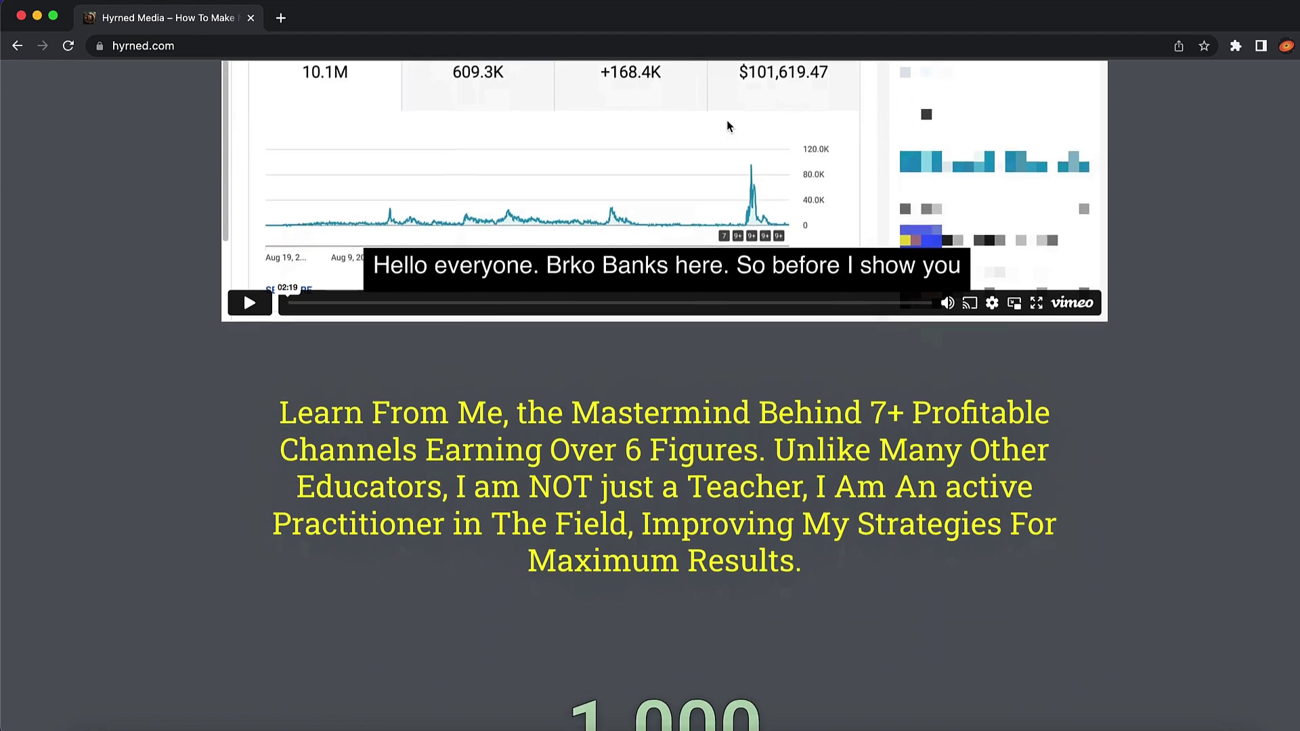
scroll(728, 126, down, 7)
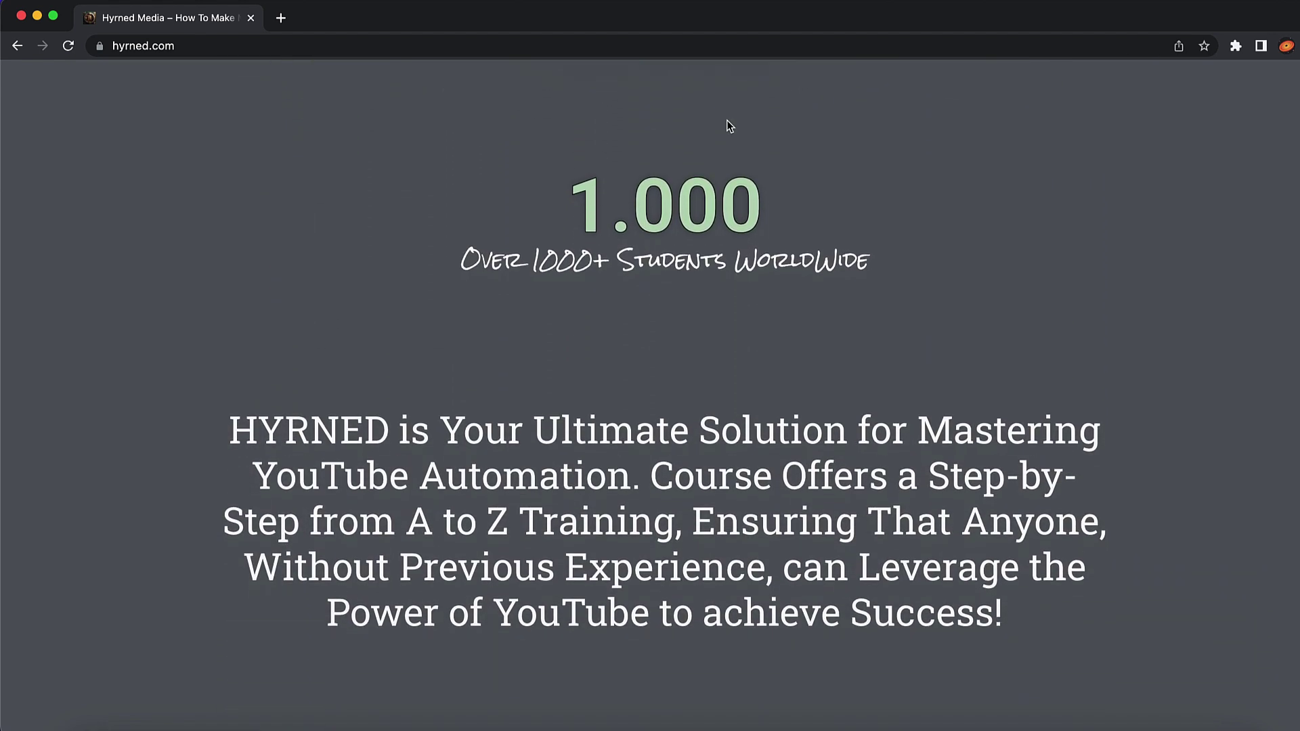
scroll(728, 123, down, 4)
scroll(728, 120, down, 9)
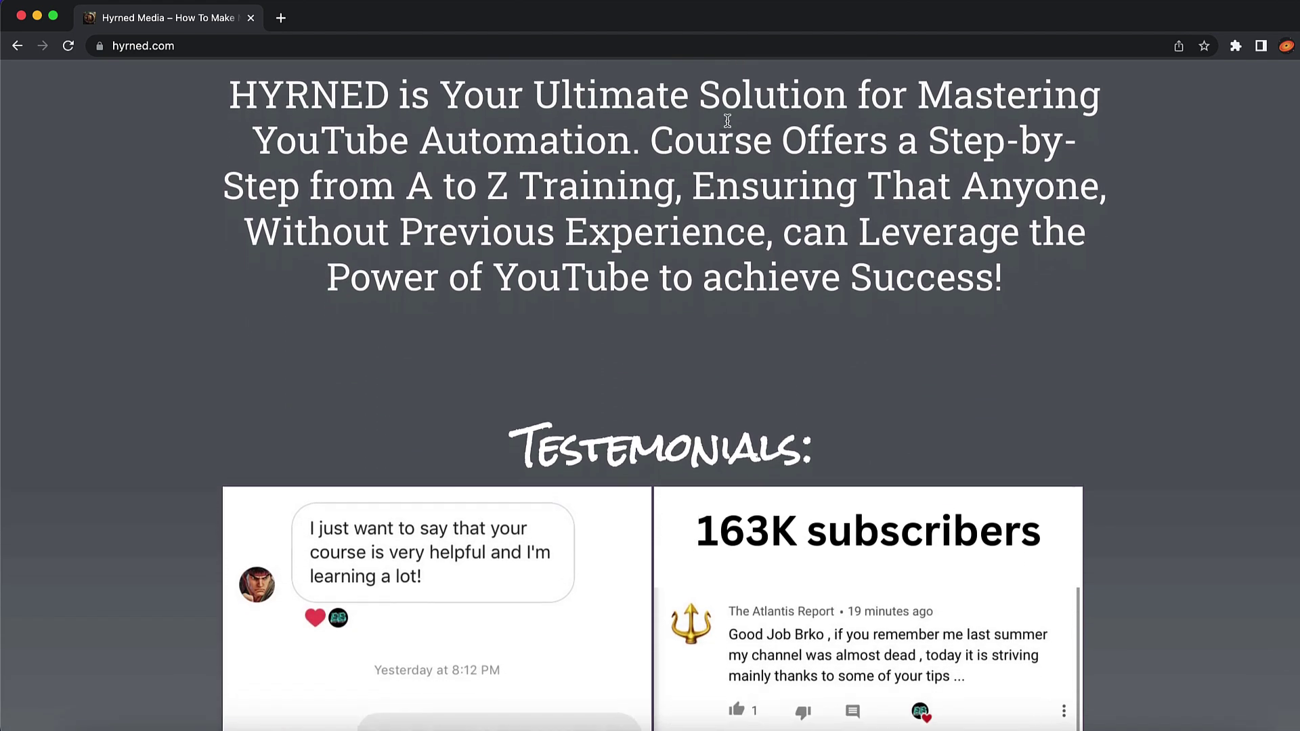
scroll(728, 121, down, 9)
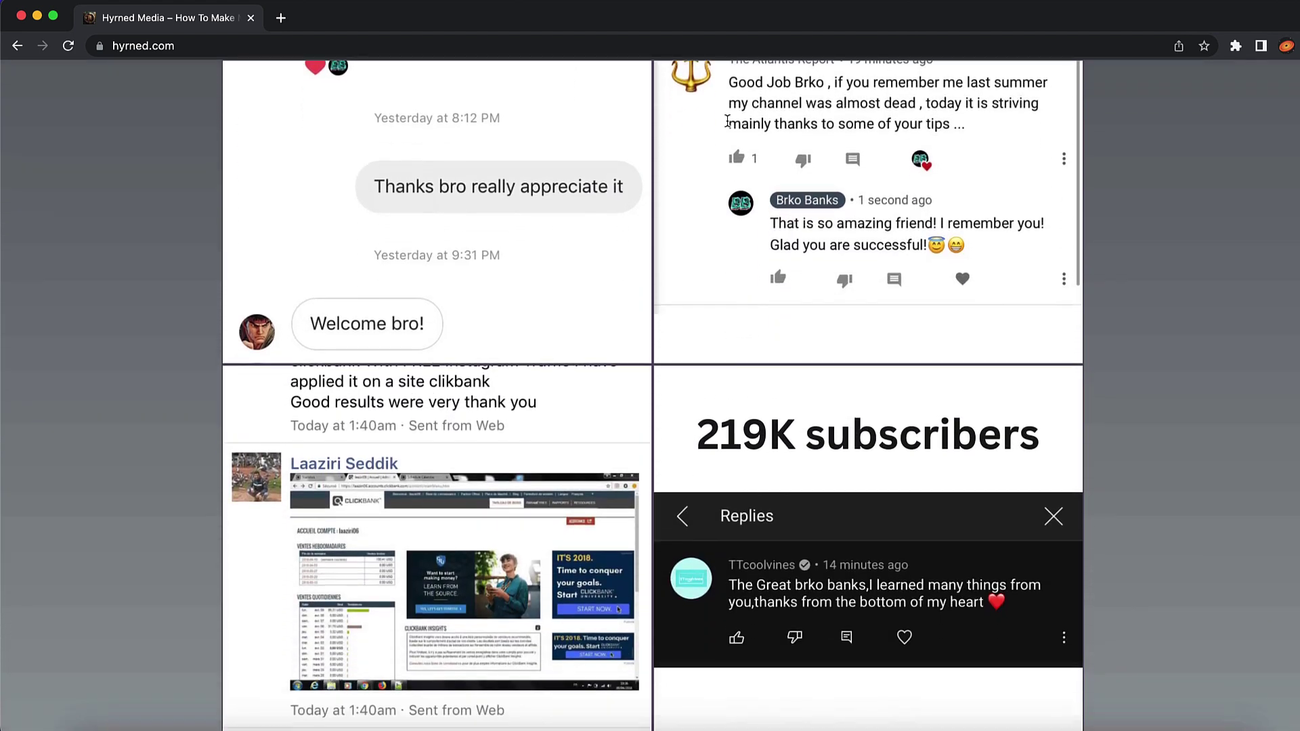